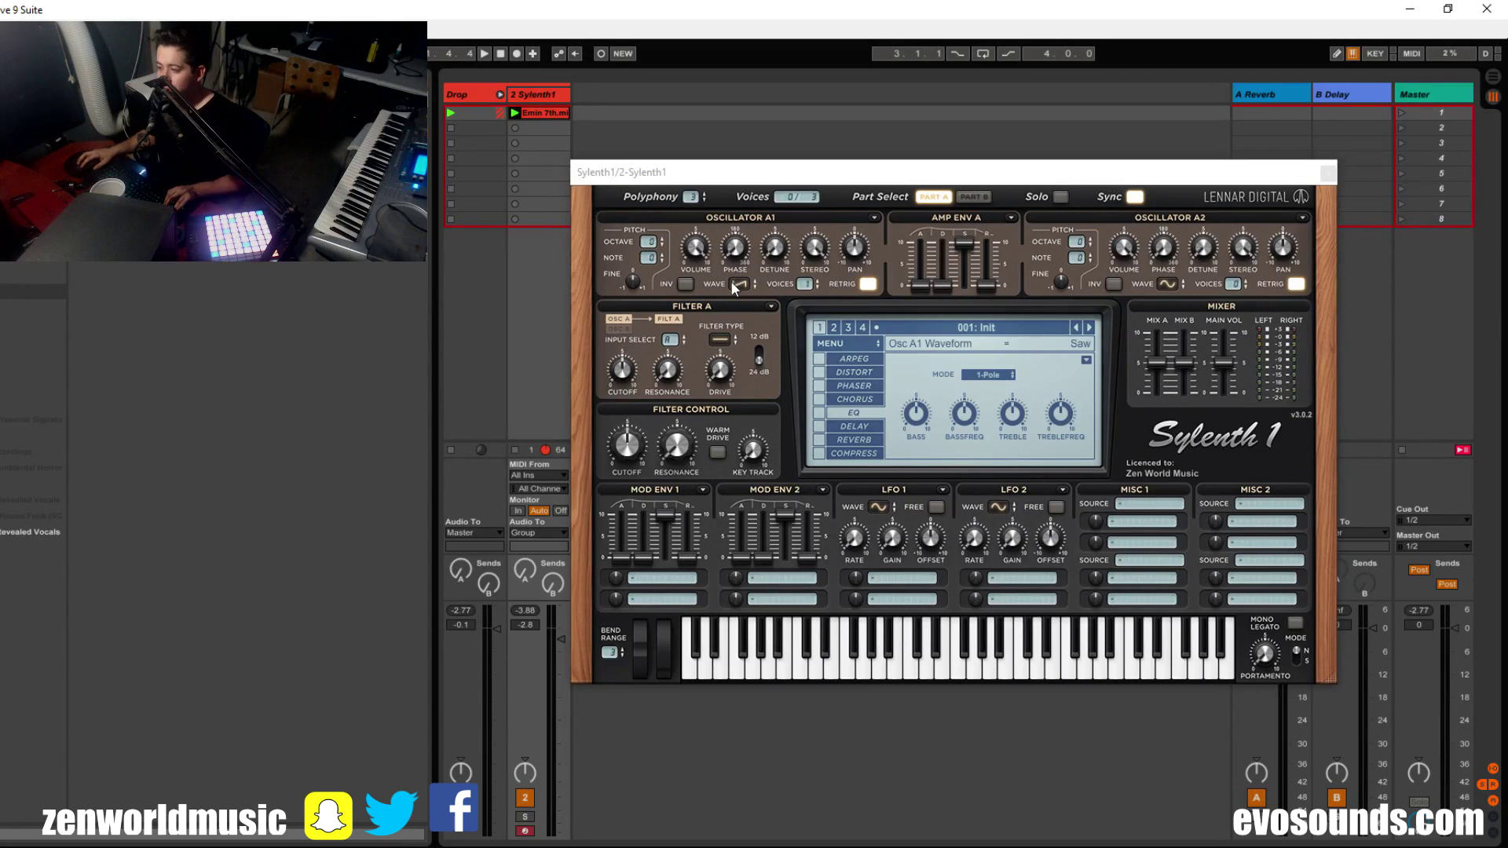
Step: Set the polyphony to 7 and give oscillator A1 8 detuned voices with retrigger off
click(703, 195)
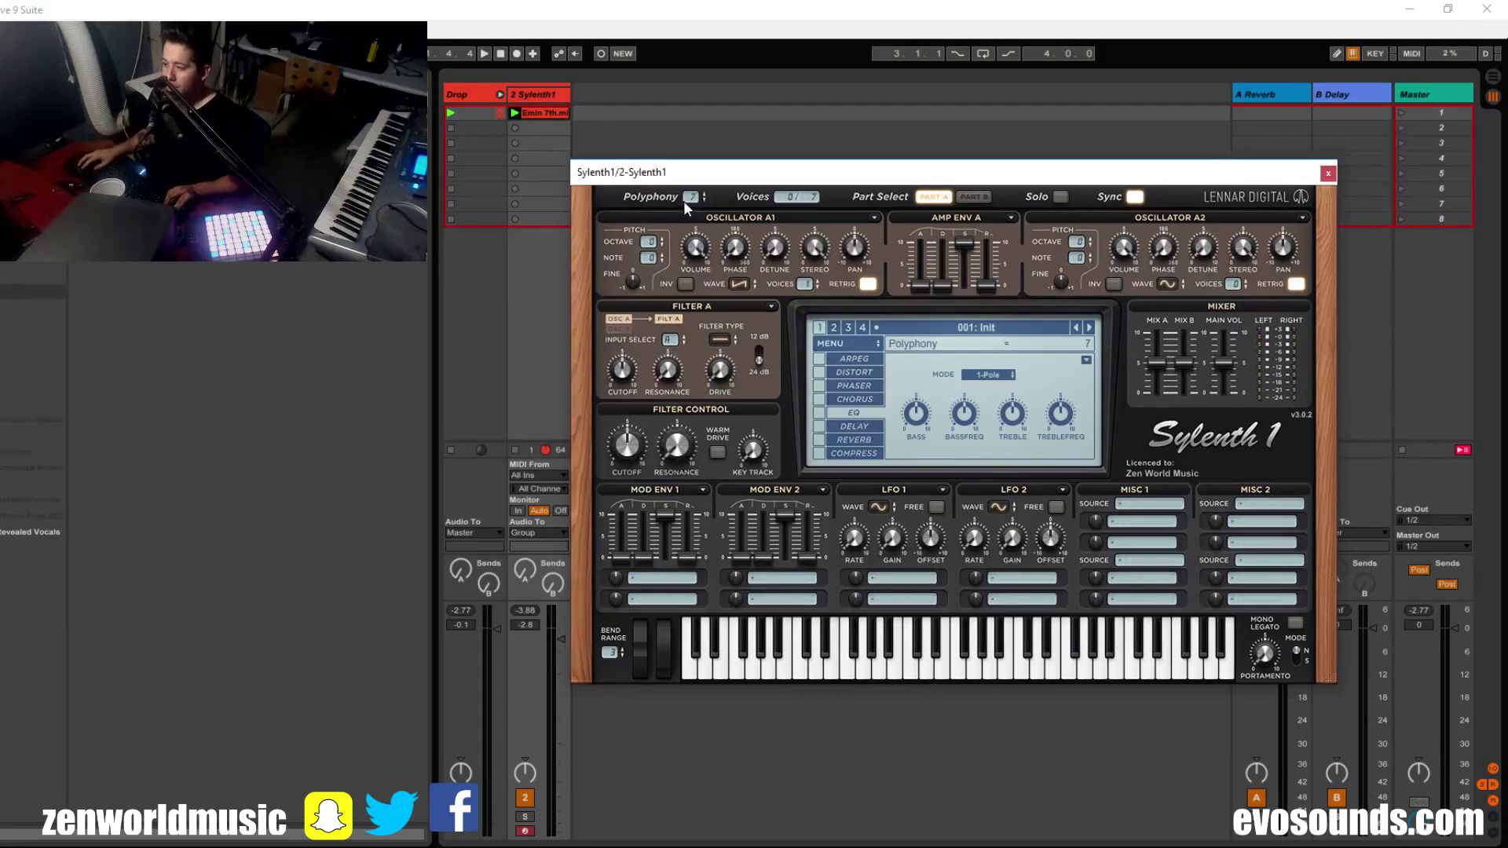
scroll(683, 200, up, 5)
scroll(695, 206, down, 1)
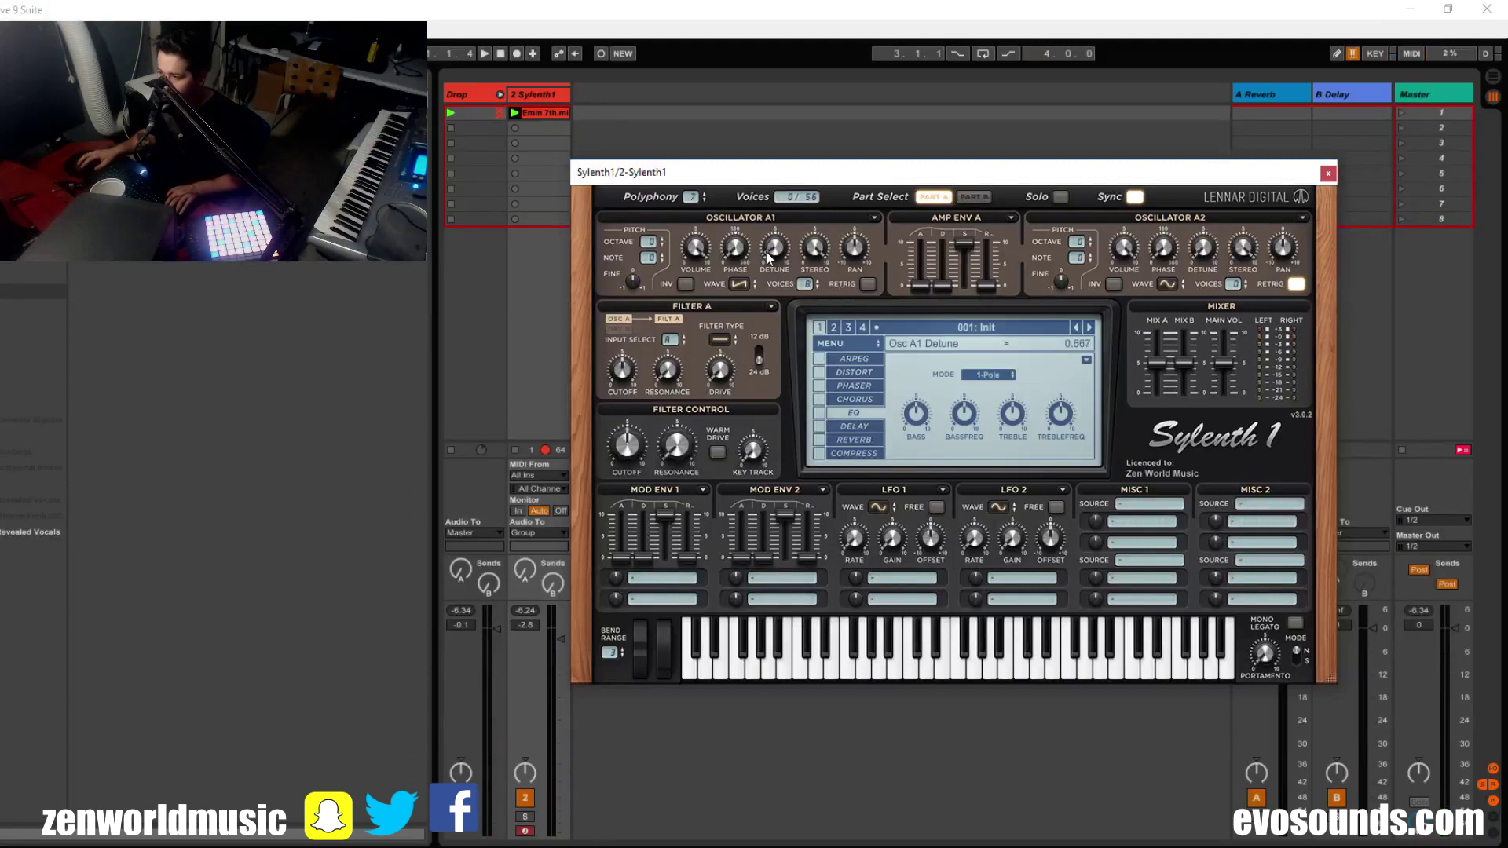
key(space)
drag(768, 257, 774, 246)
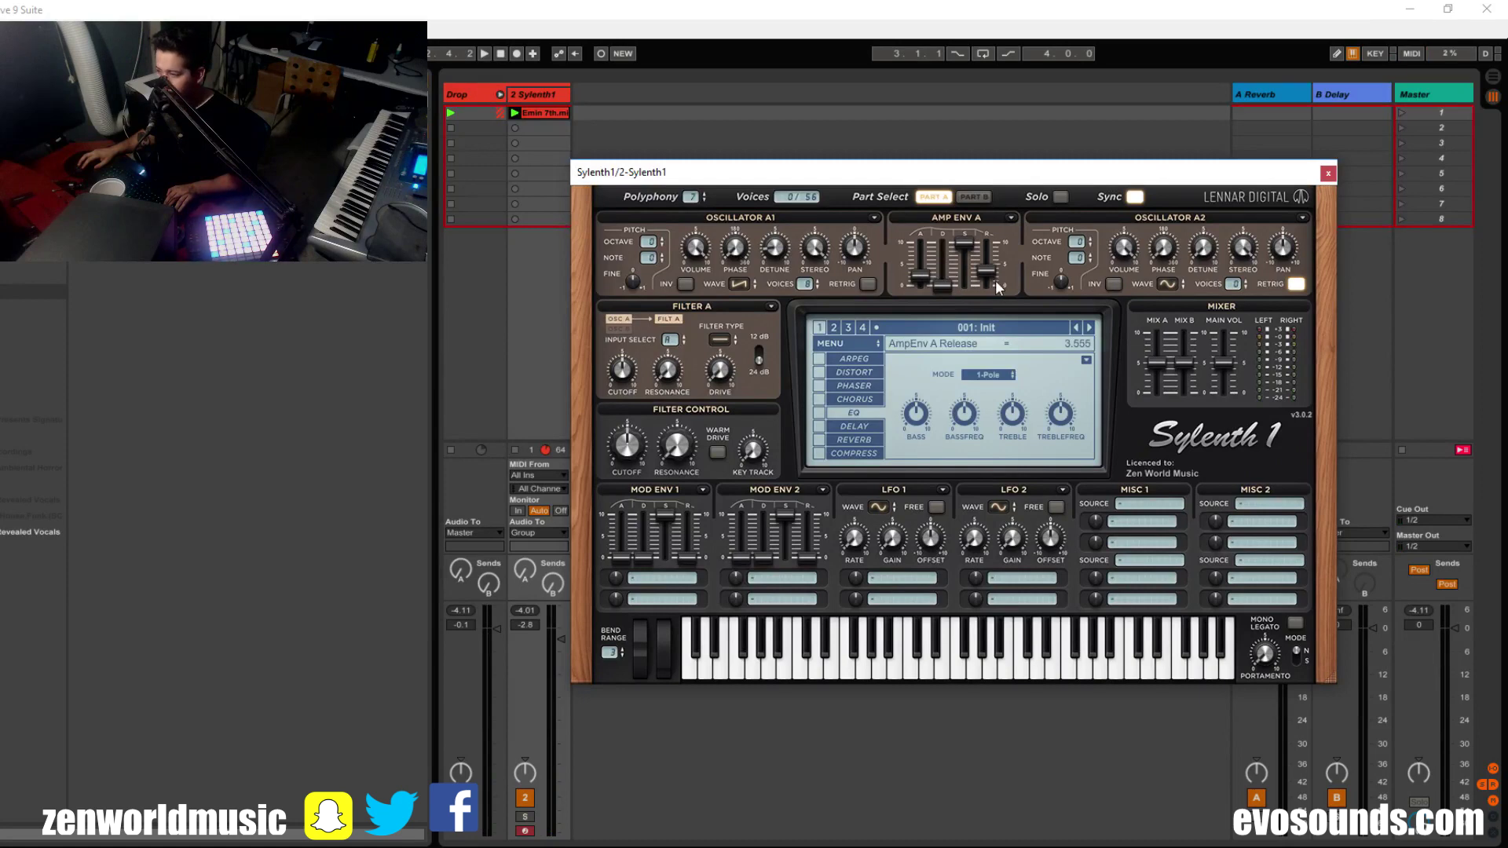
Step: Set Amp Env A's attack and release to about 2.4 each while auditioning the chord clip
drag(988, 280, 988, 282)
key(space)
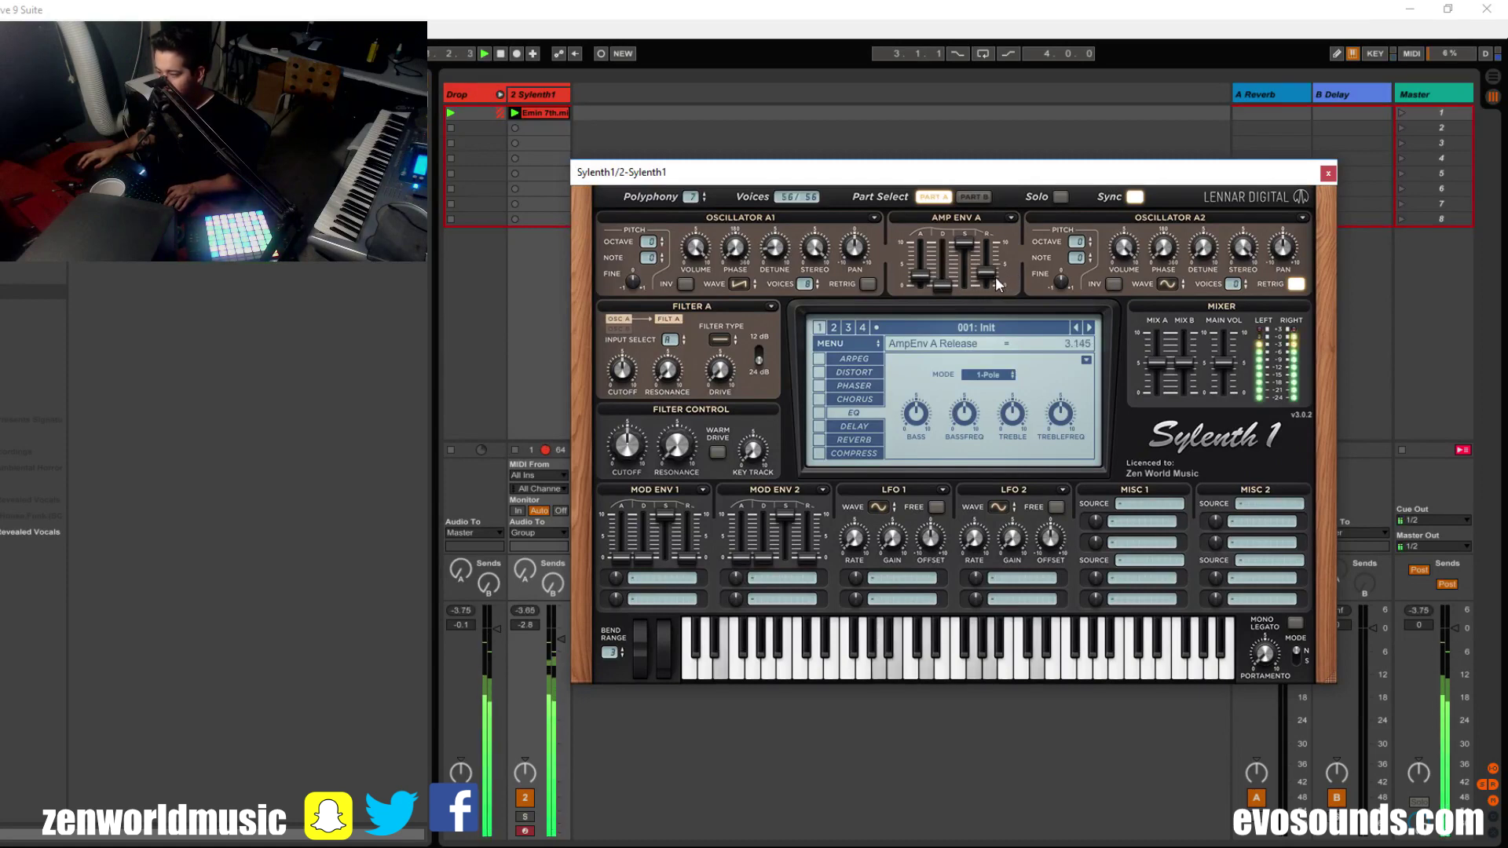
scroll(991, 284, down, 10)
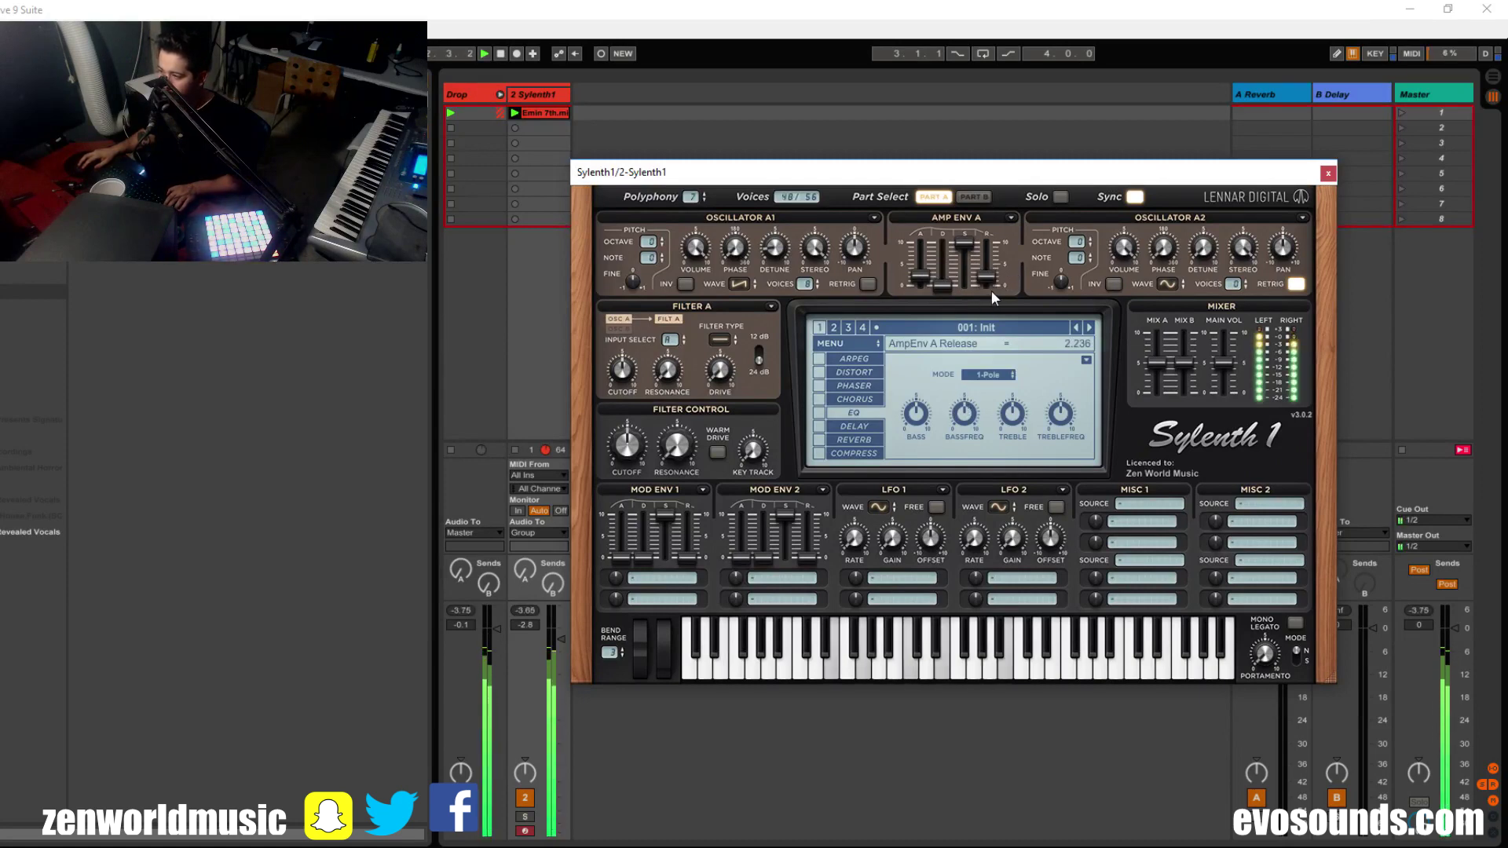
drag(1015, 216, 986, 278)
scroll(985, 285, down, 2)
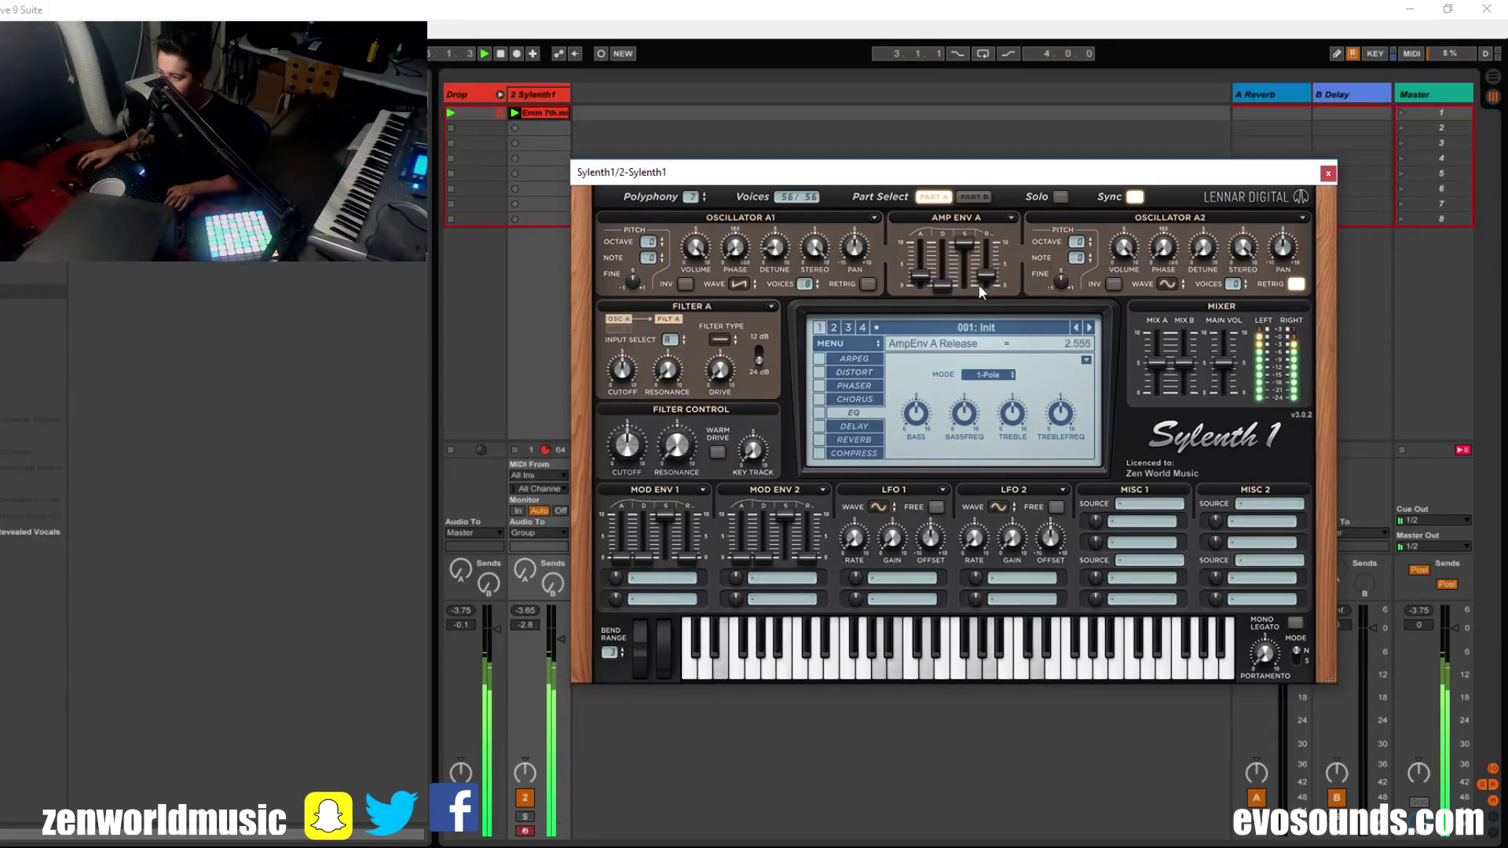
key(space)
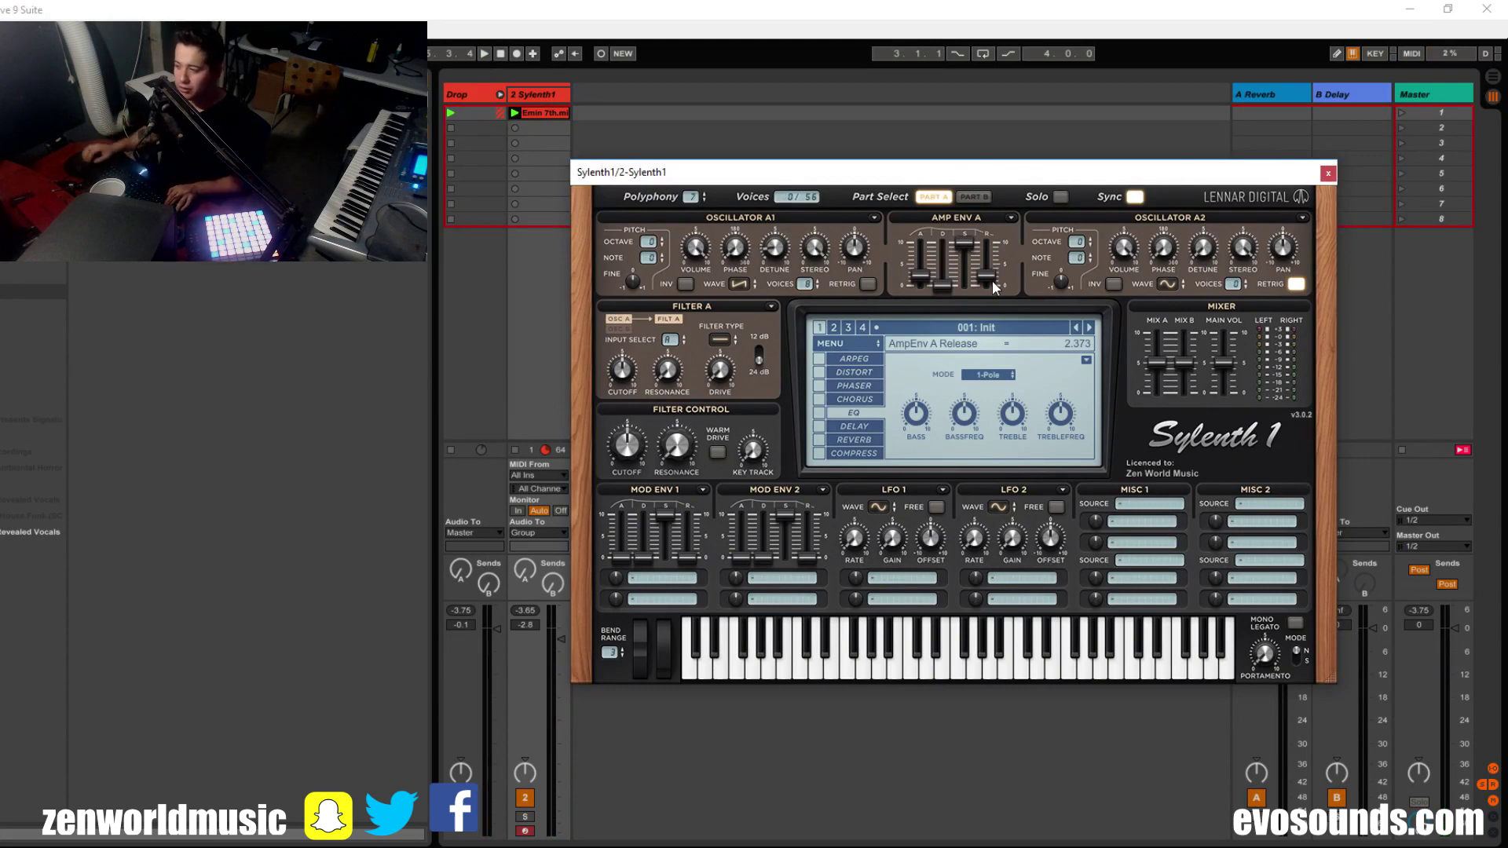
Step: Set oscillator A2 to a Saw wave with 8 voices, retrigger off and stereo at 8.433, auditioning the result
click(1168, 286)
click(1209, 326)
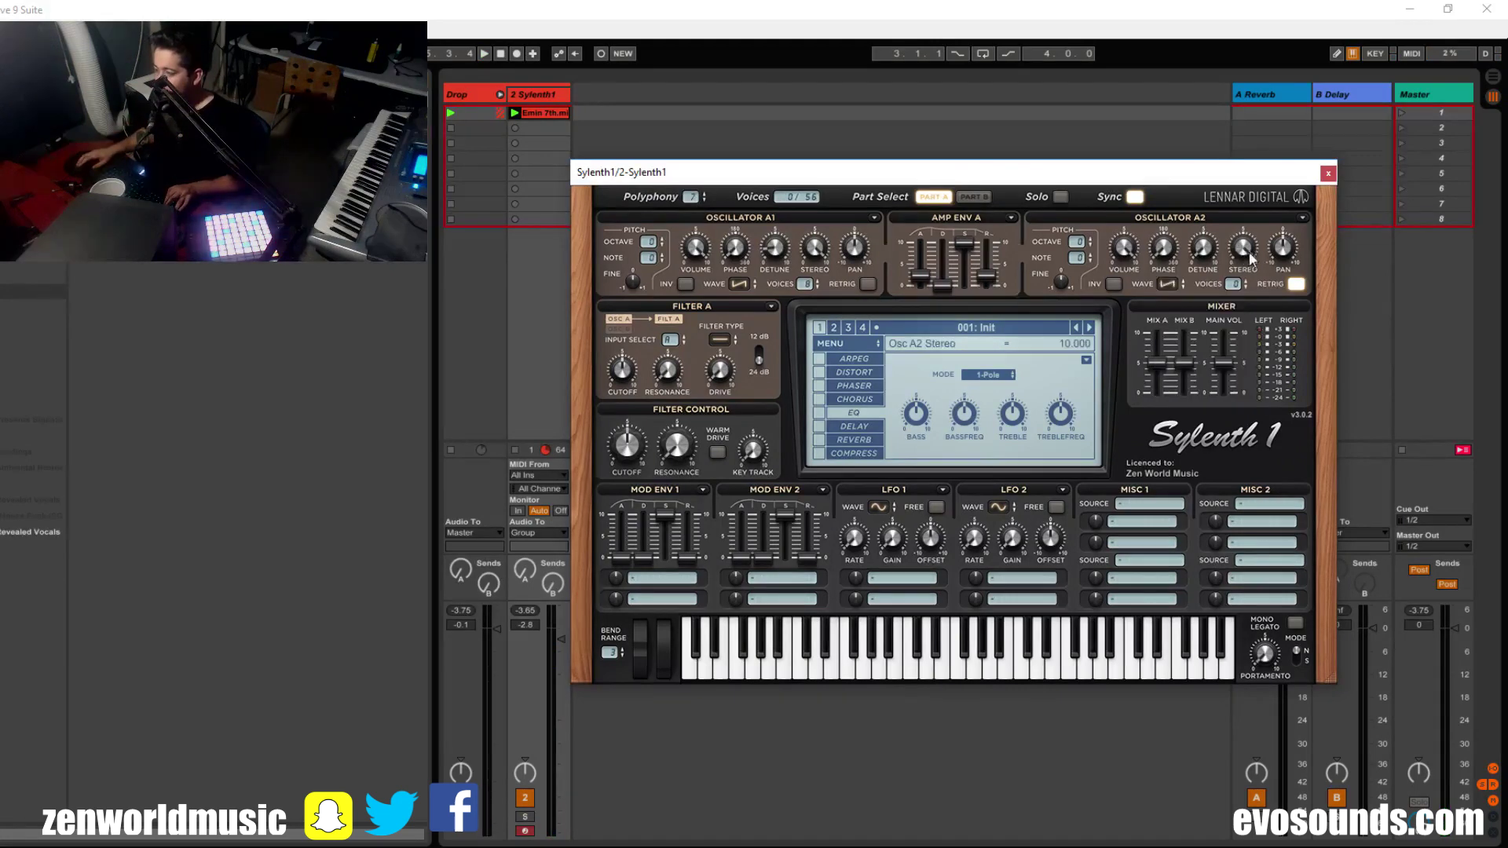
click(1296, 285)
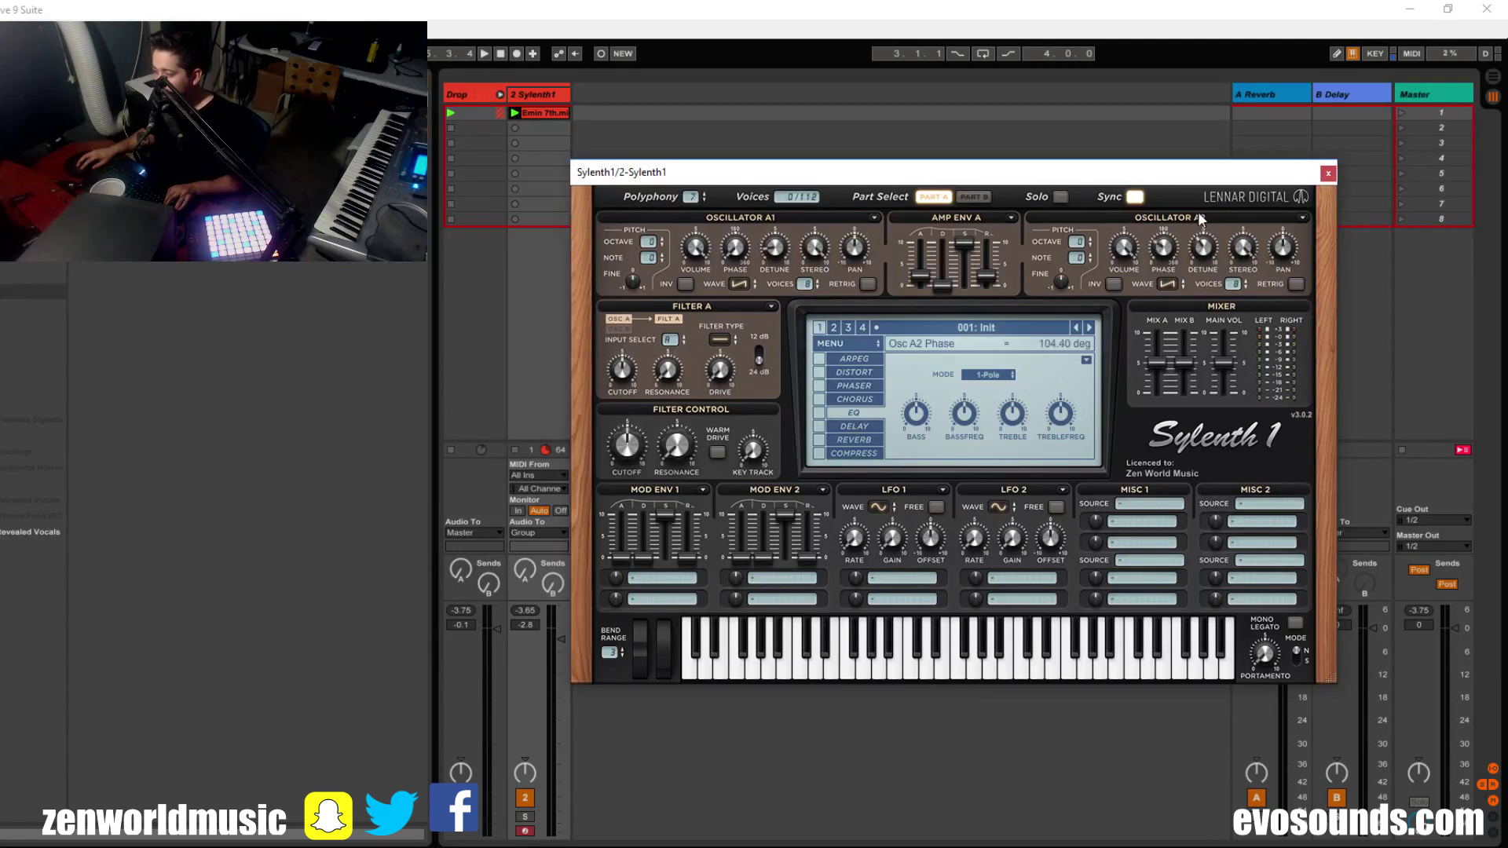
key(space)
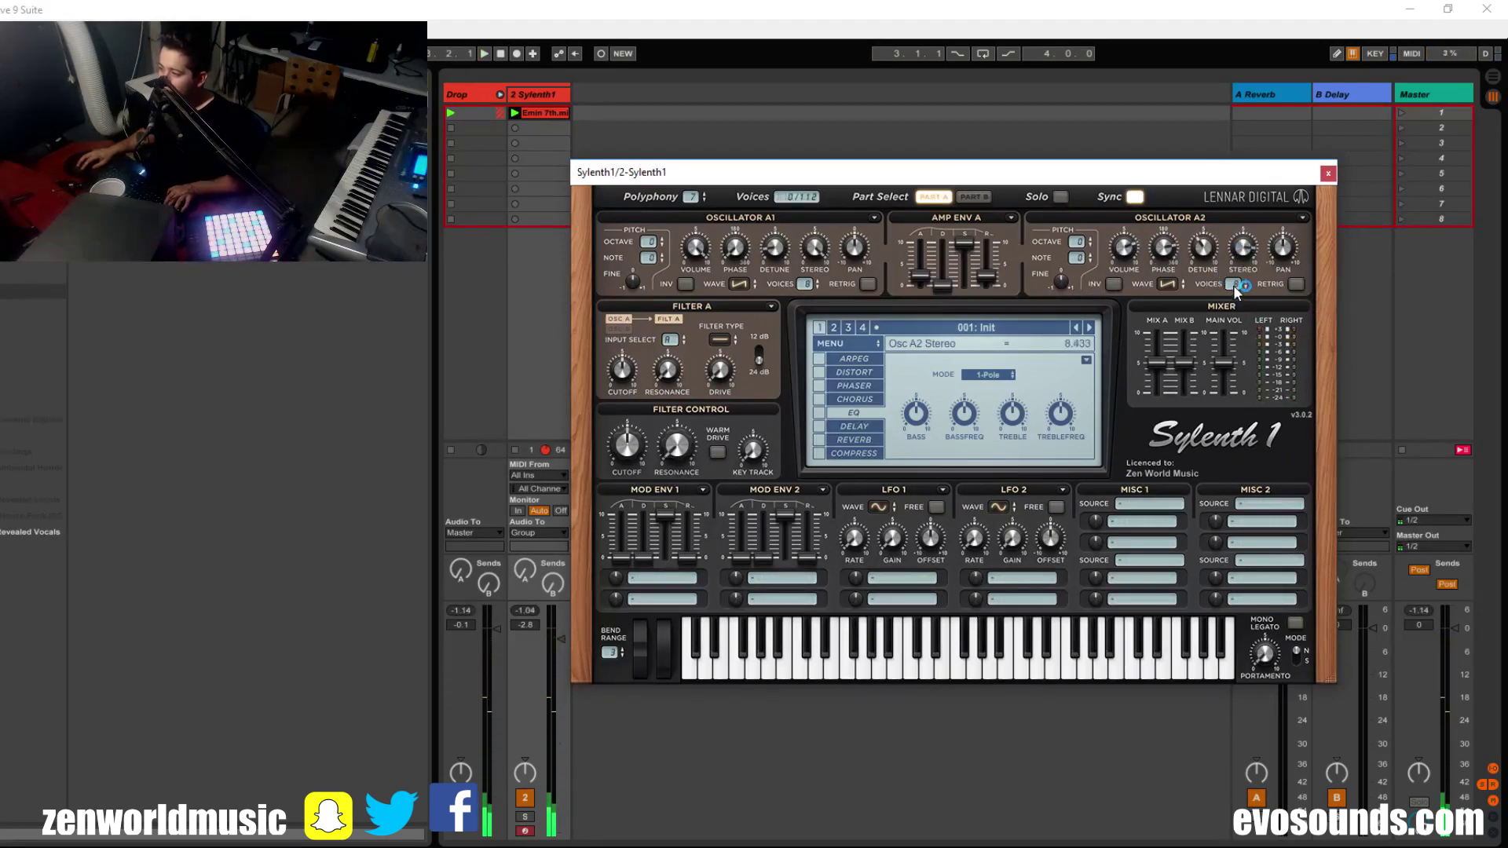
drag(1215, 308, 1211, 313)
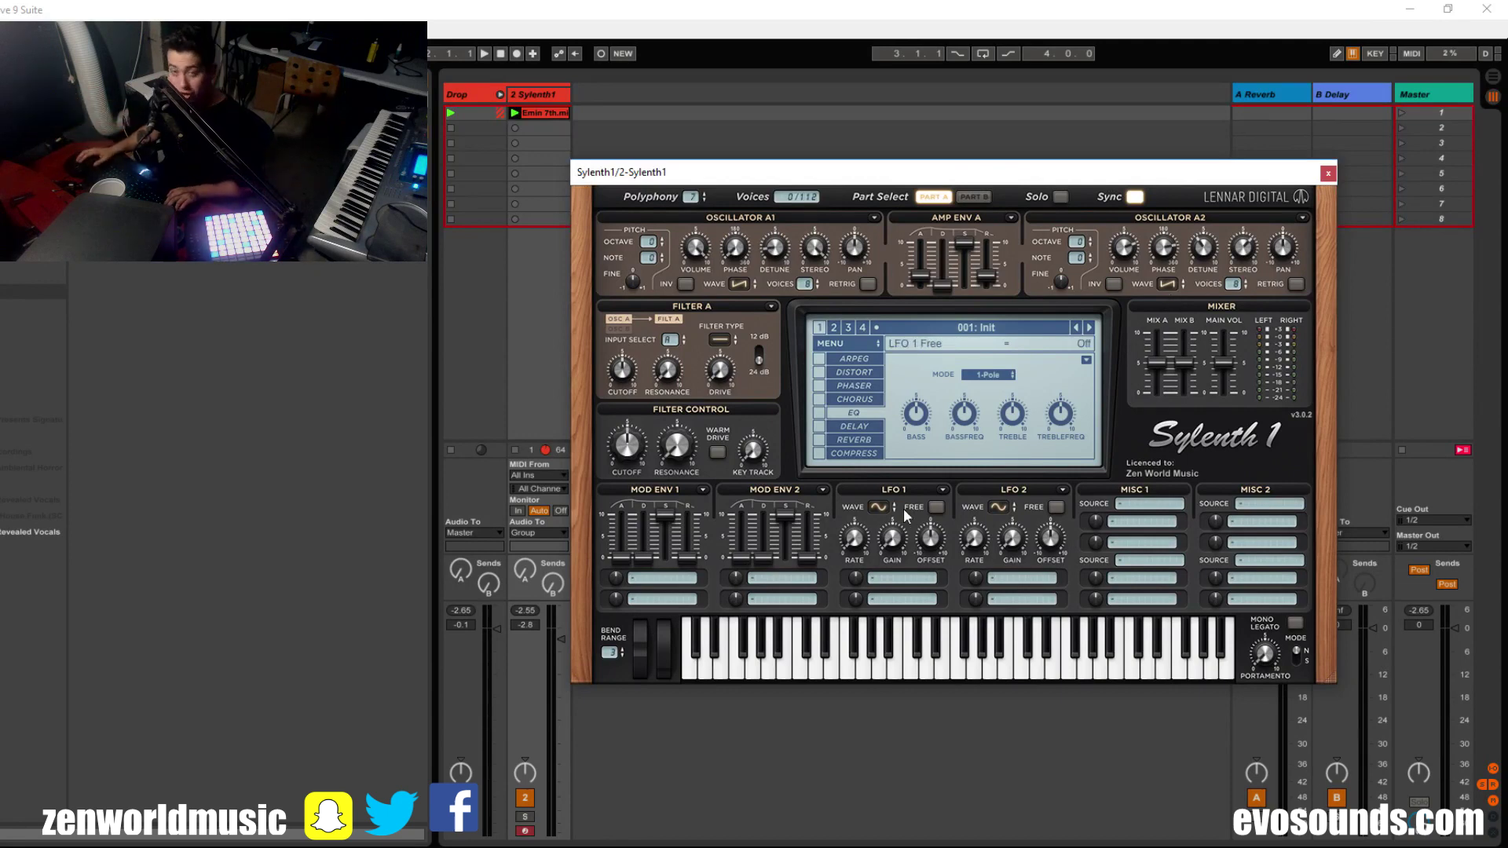
Step: Audition the two layered oscillators and show the Phaser effect's settings
key(space)
key(space)
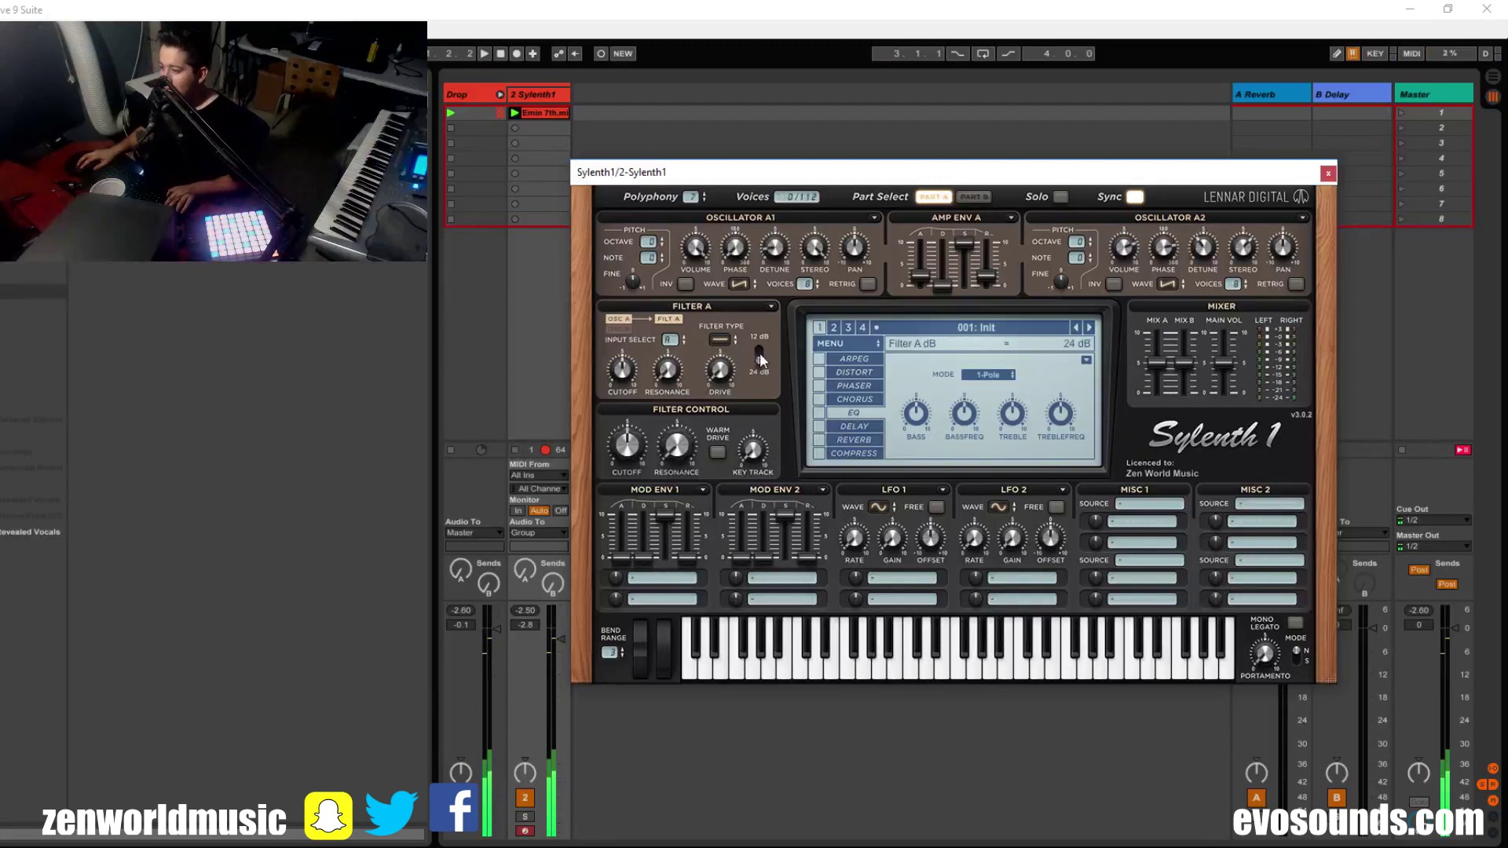
click(868, 386)
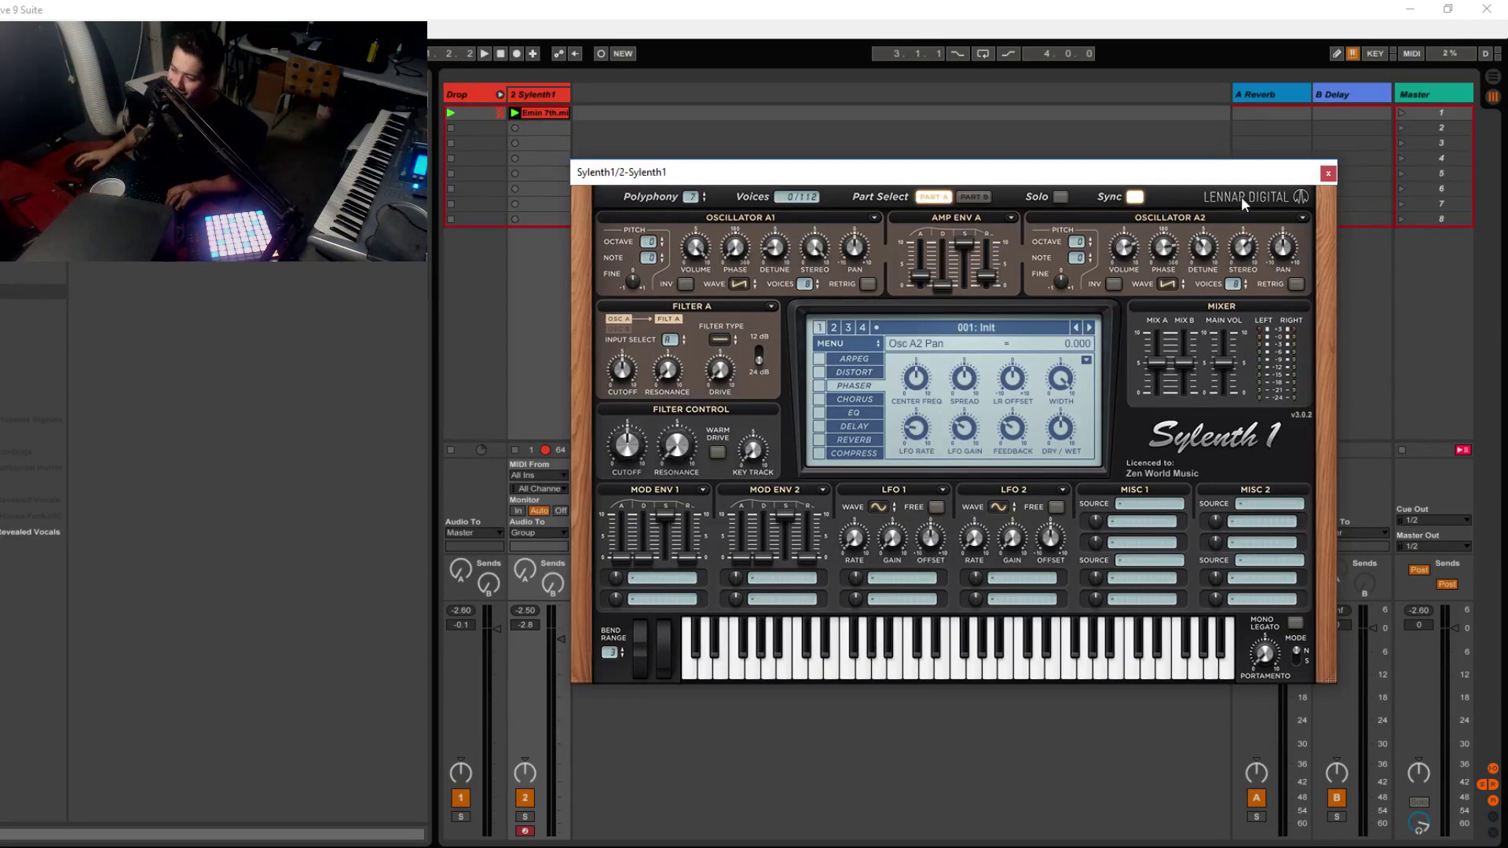
Step: Duplicate the Sylenth1 track with its chord clip and close the copy's synth window
drag(1180, 175, 981, 291)
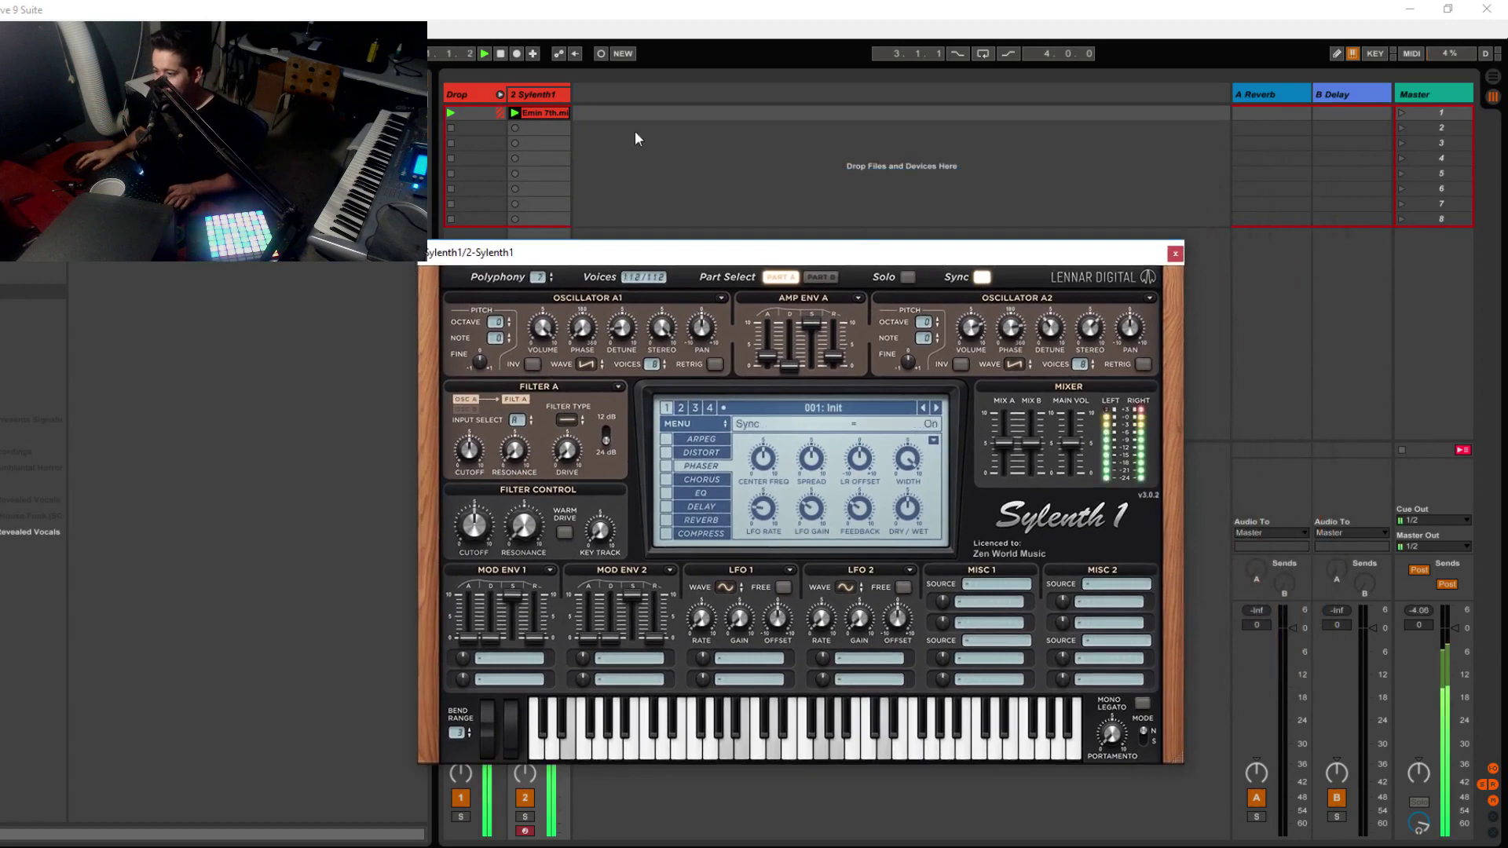
click(535, 97)
key(ctrl+d)
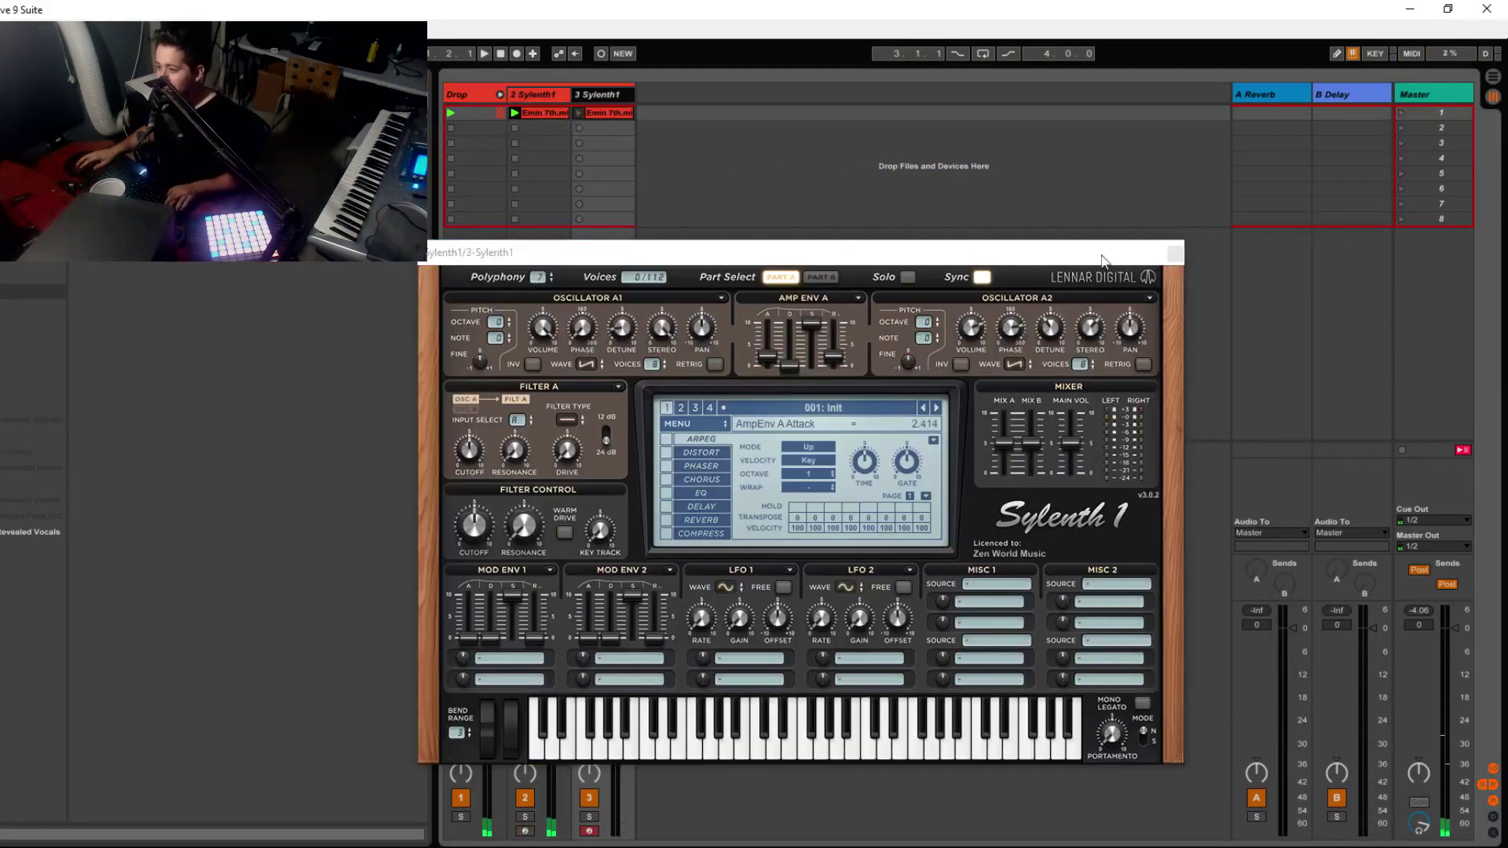
drag(1166, 255, 1177, 251)
click(1181, 250)
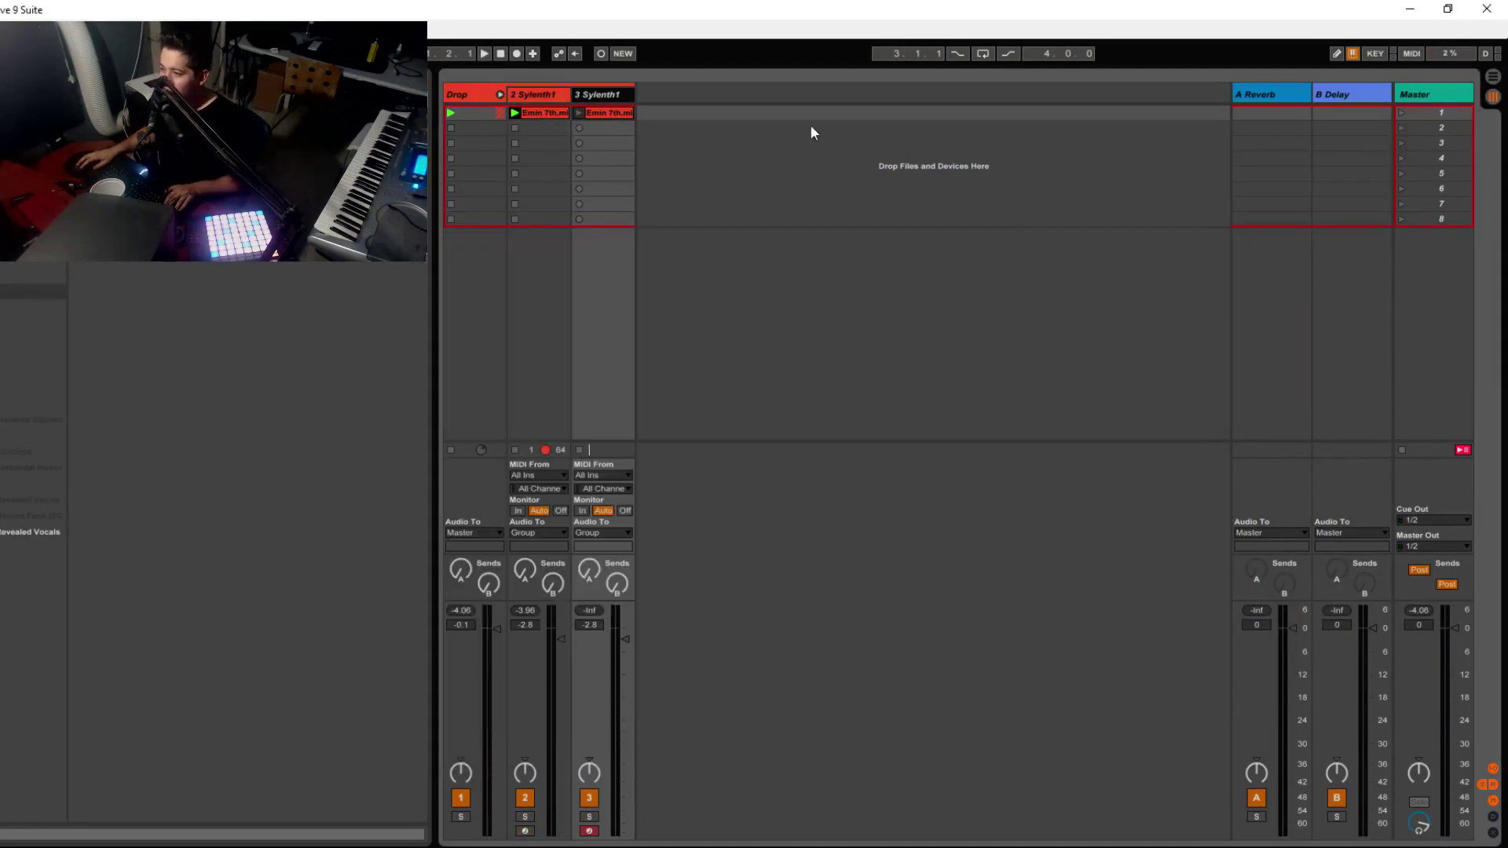
Step: In the duplicated track's Sylenth1, change oscillator A1's waveform to Pulse and oscillator A2's to Quarter Pulse
double_click(619, 89)
click(548, 102)
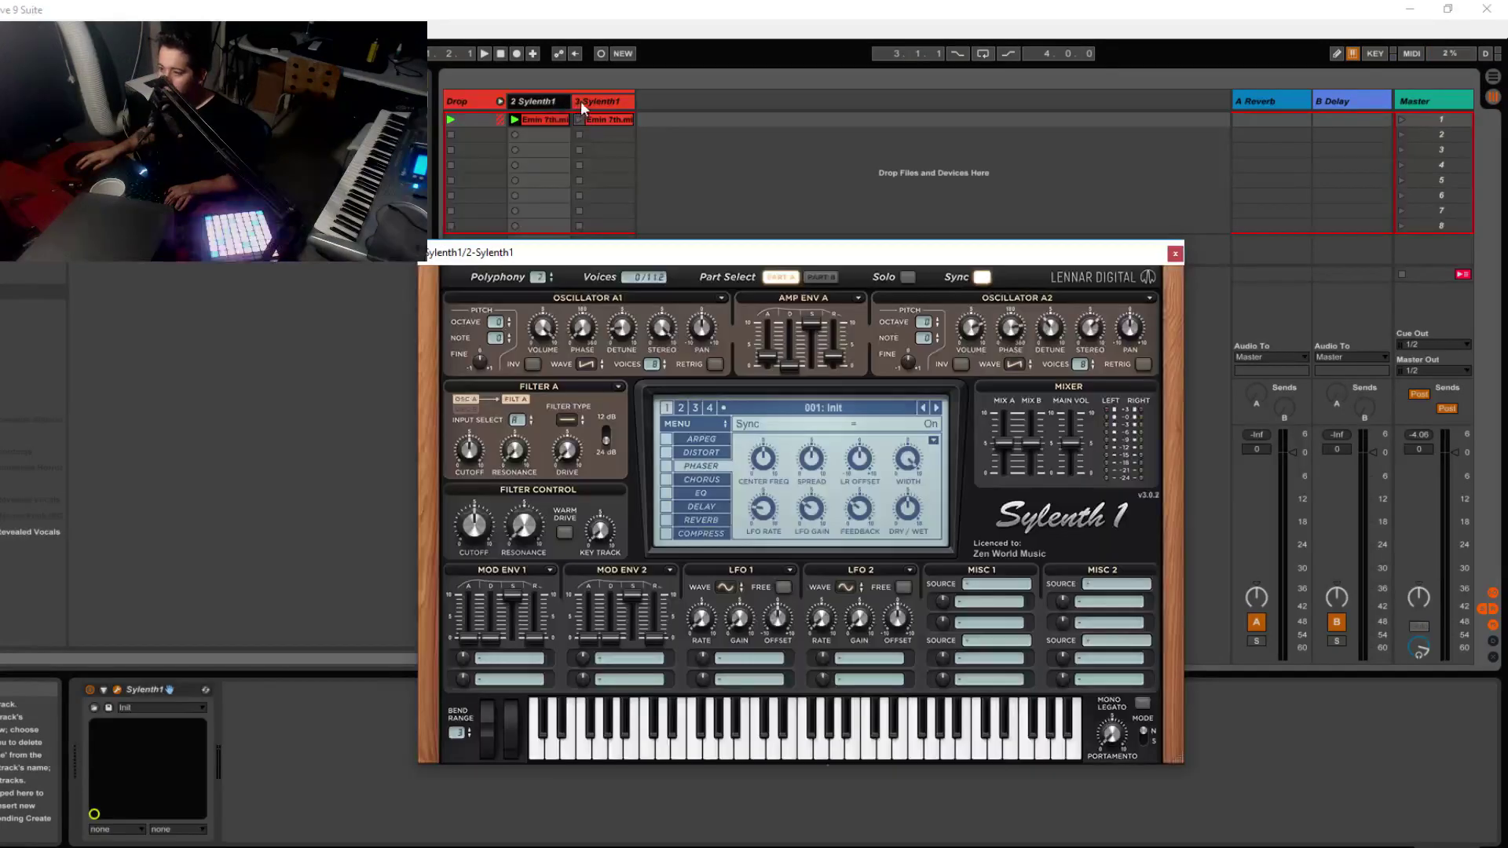
click(582, 100)
click(120, 687)
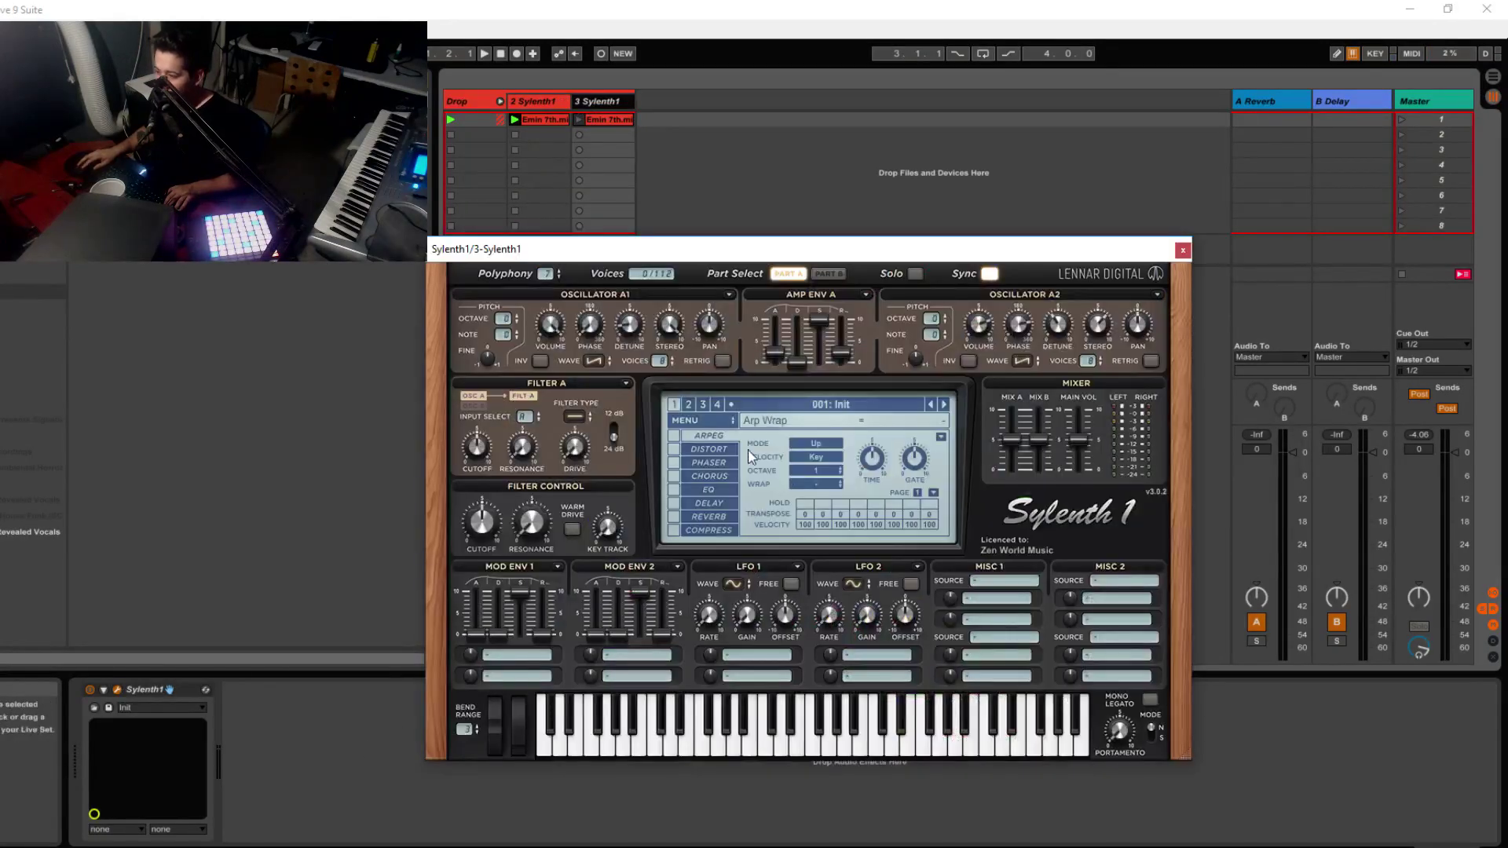
click(593, 360)
click(640, 420)
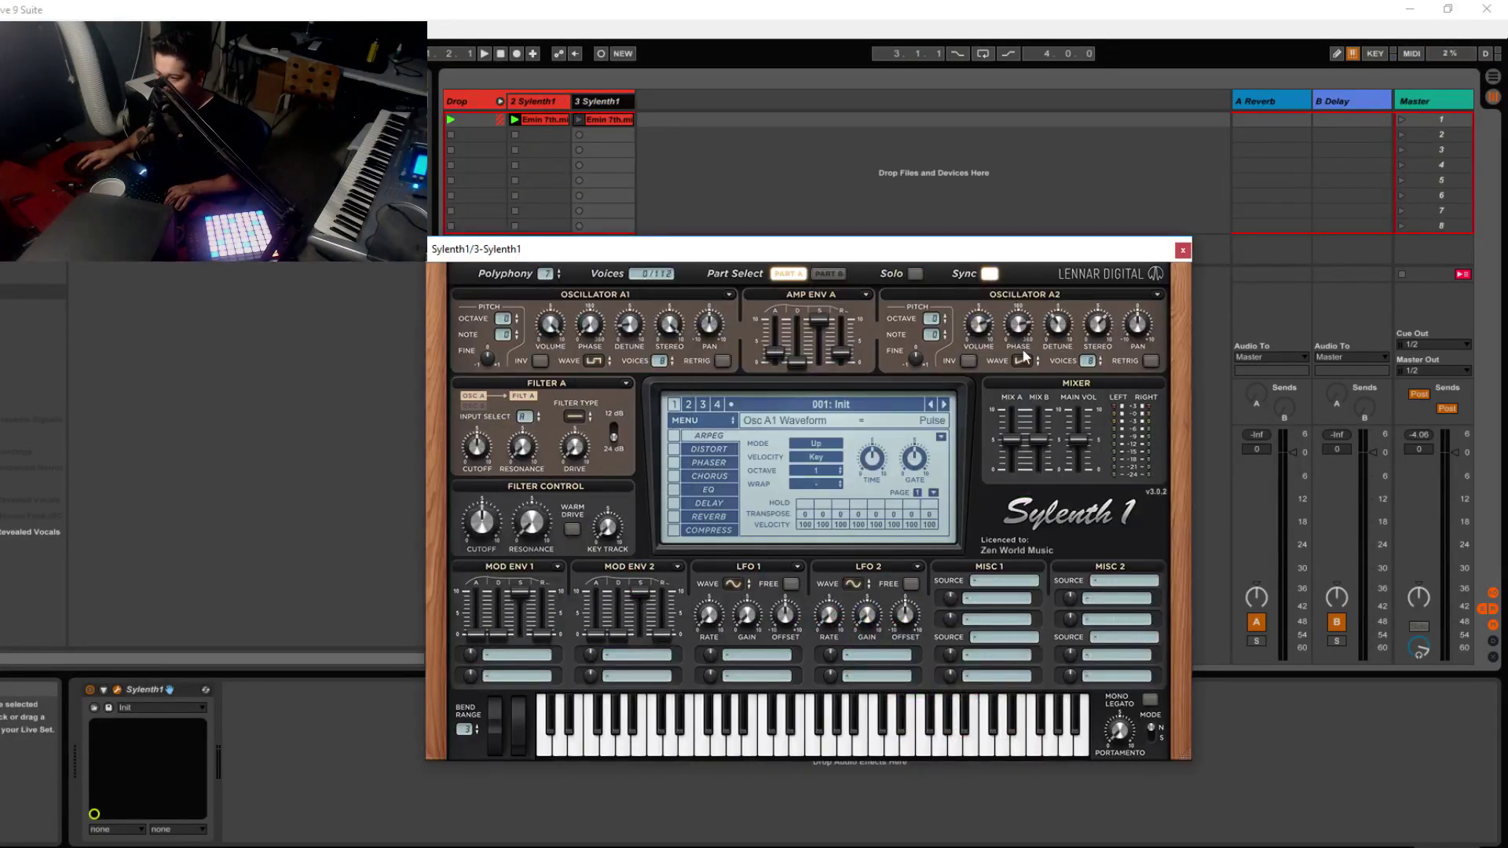
click(1020, 362)
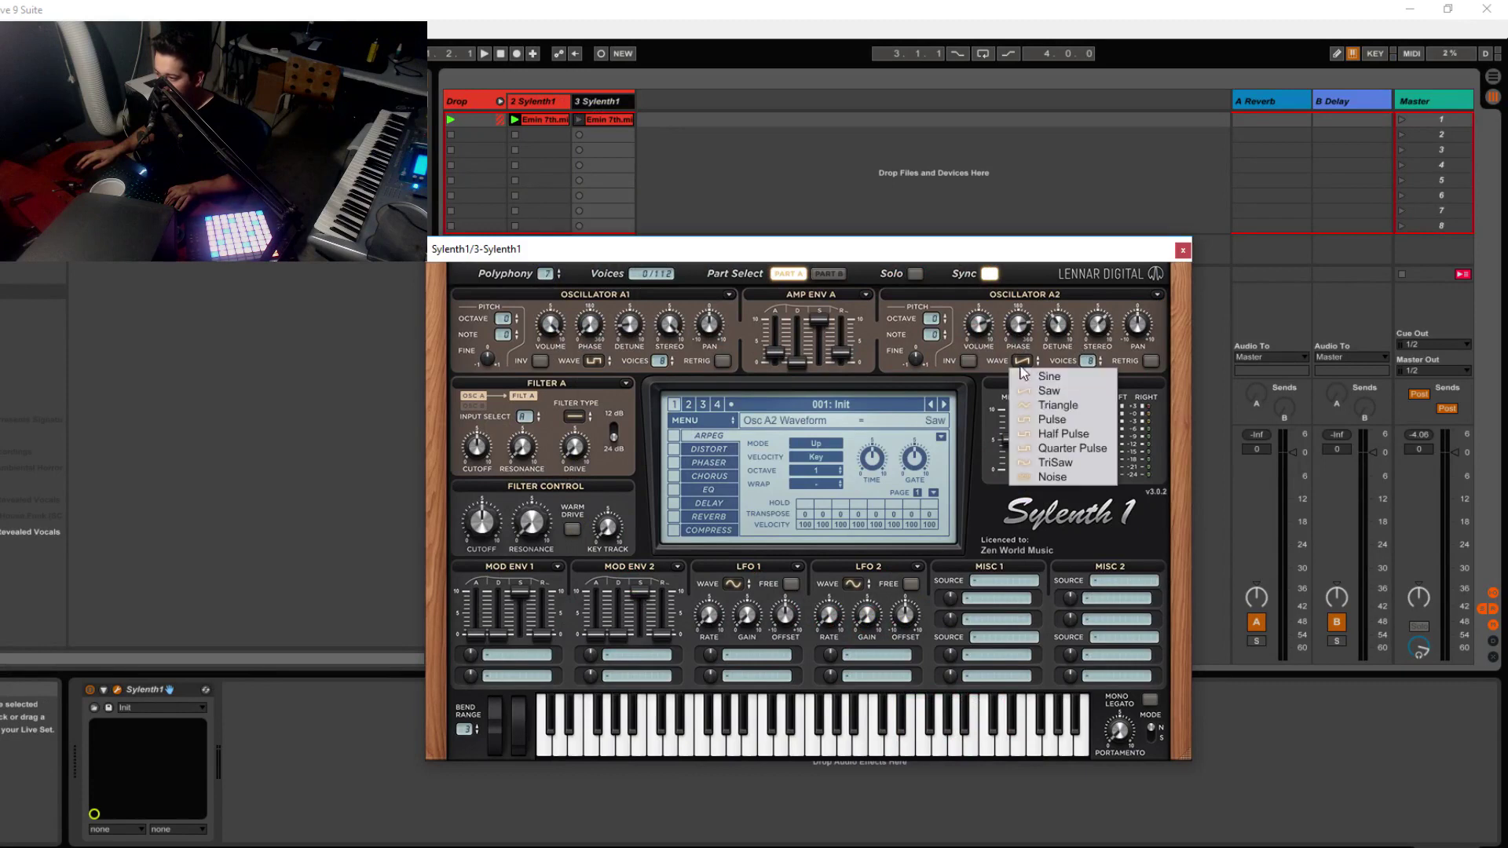
click(1066, 450)
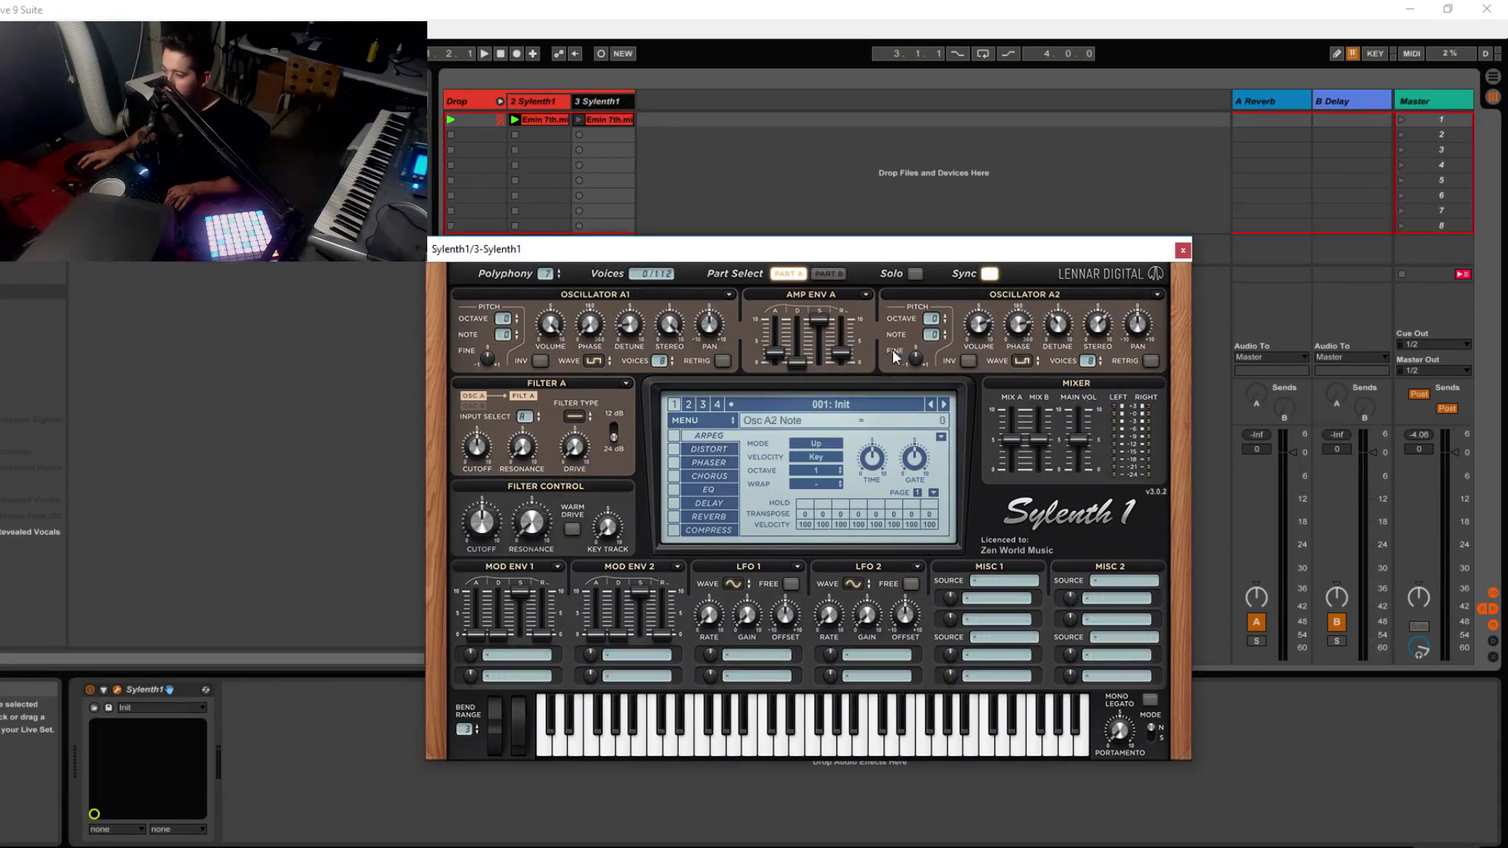
Step: Launch the duplicated clip alongside the original and lower the duplicated track's volume to -9.0 dB, comparing it muted and unmuted
click(578, 120)
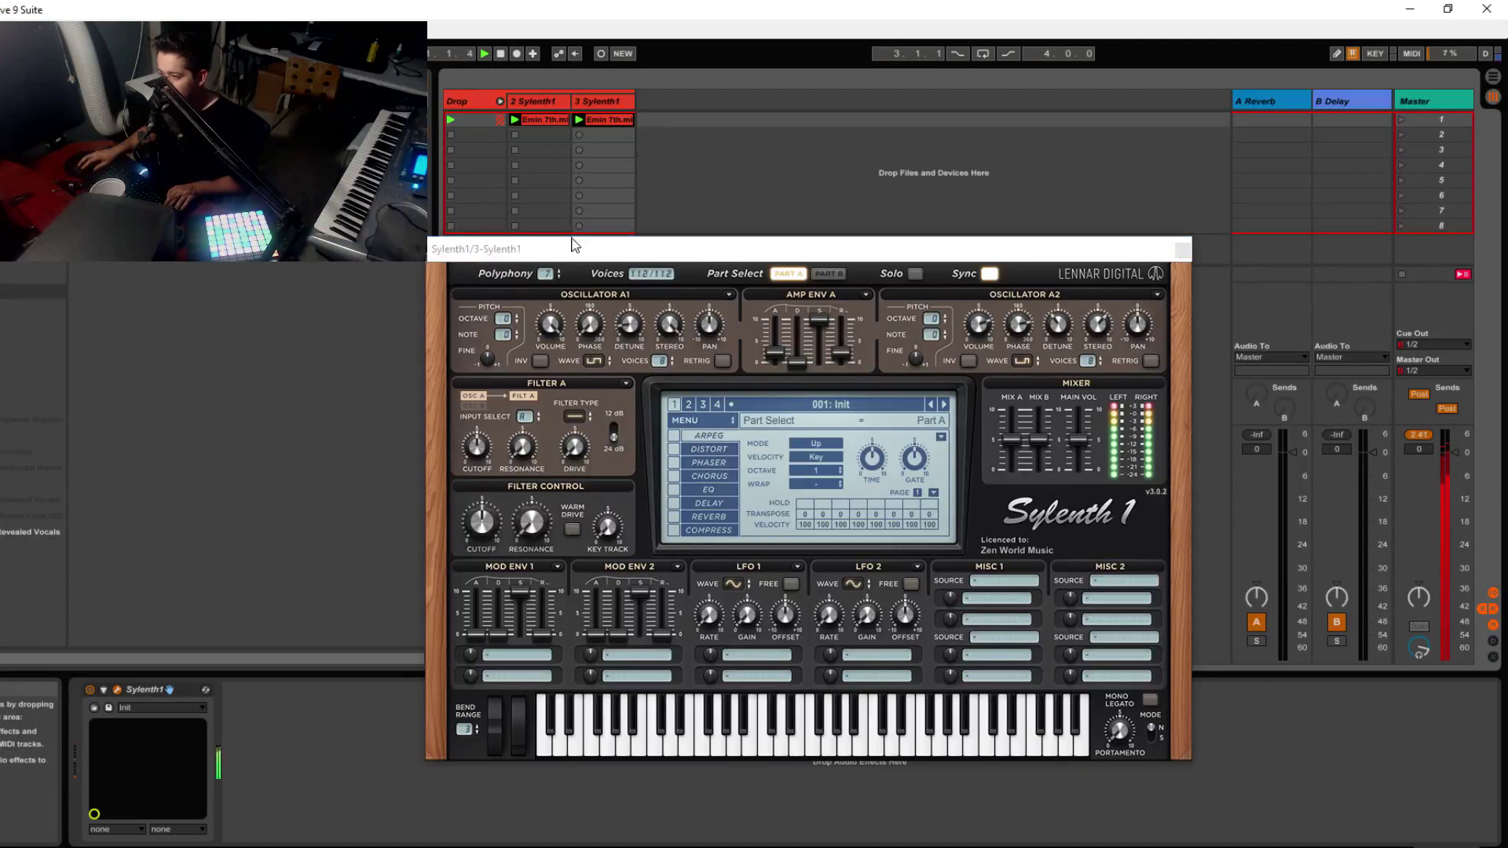
drag(583, 249, 790, 616)
mouse_move(592, 451)
mouse_down()
mouse_move(593, 487)
mouse_move(625, 484)
mouse_up()
click(588, 623)
click(588, 623)
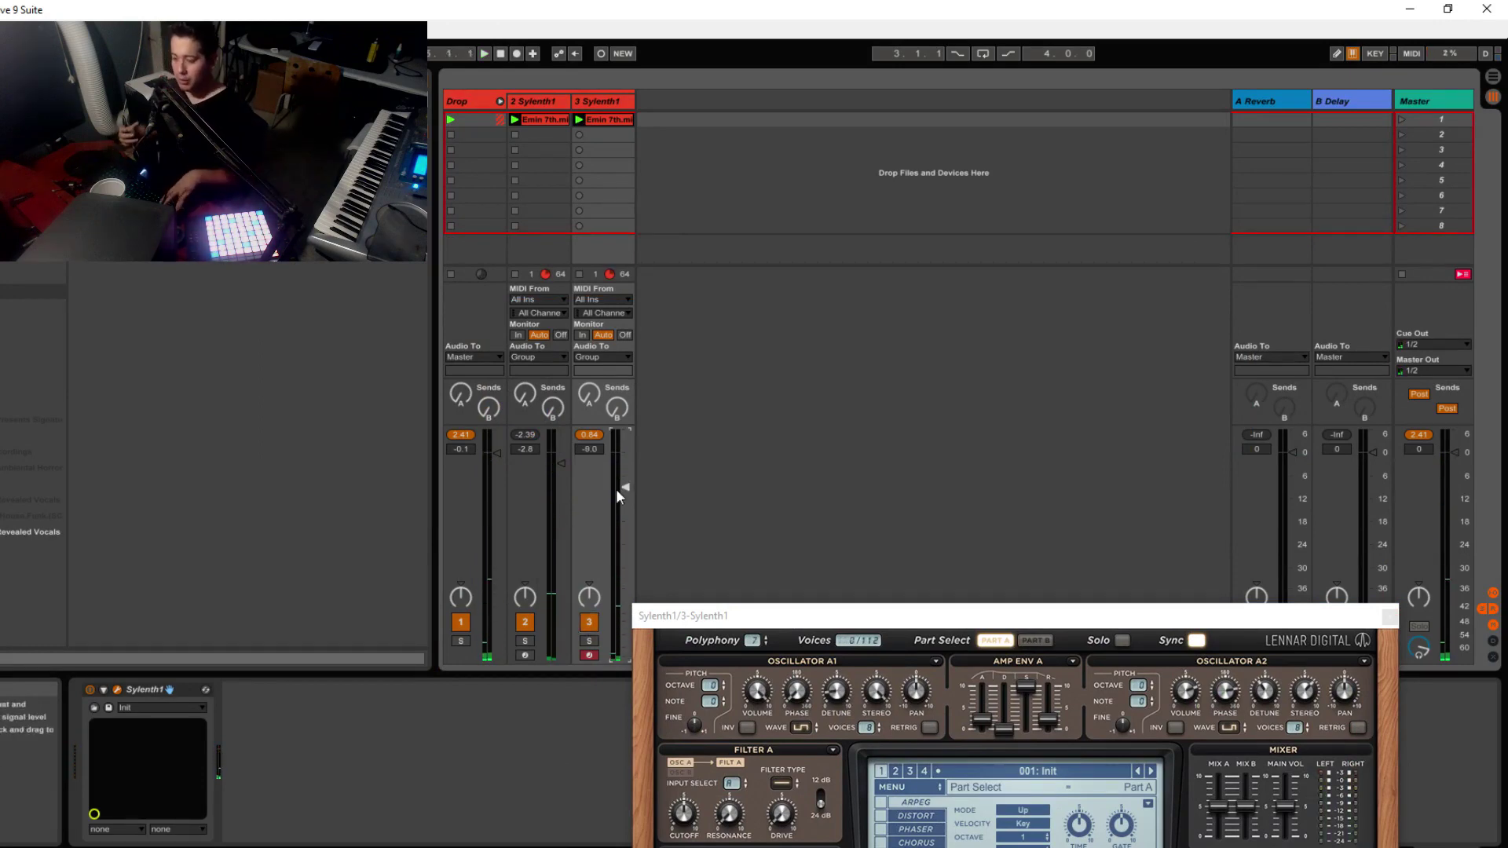
scroll(616, 488, down, 1)
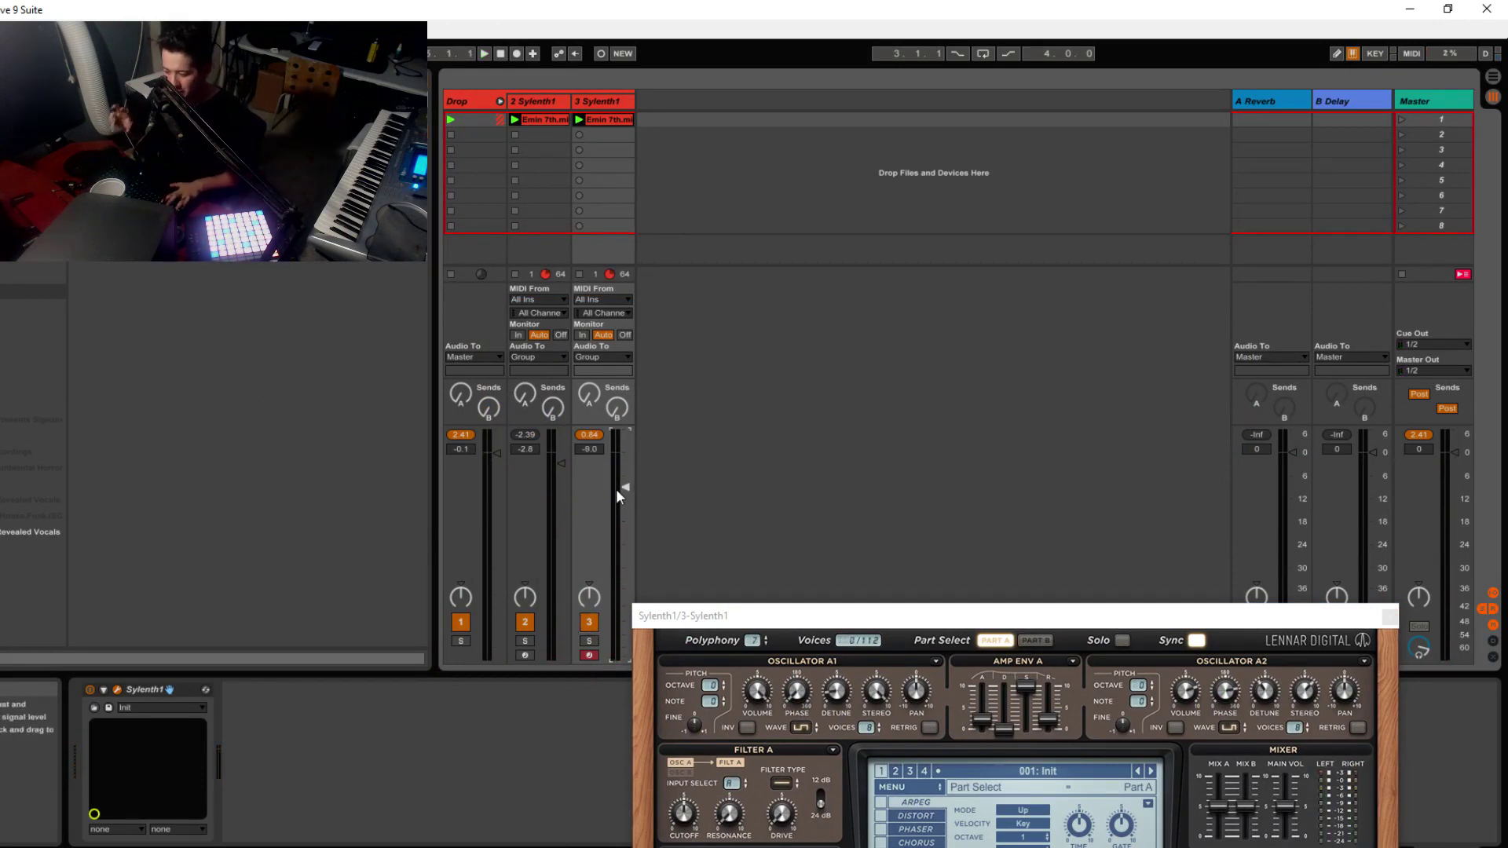
Step: Close the duplicate's synth window and add an EQ Eight after Sylenth1 on that track
drag(1150, 617, 937, 394)
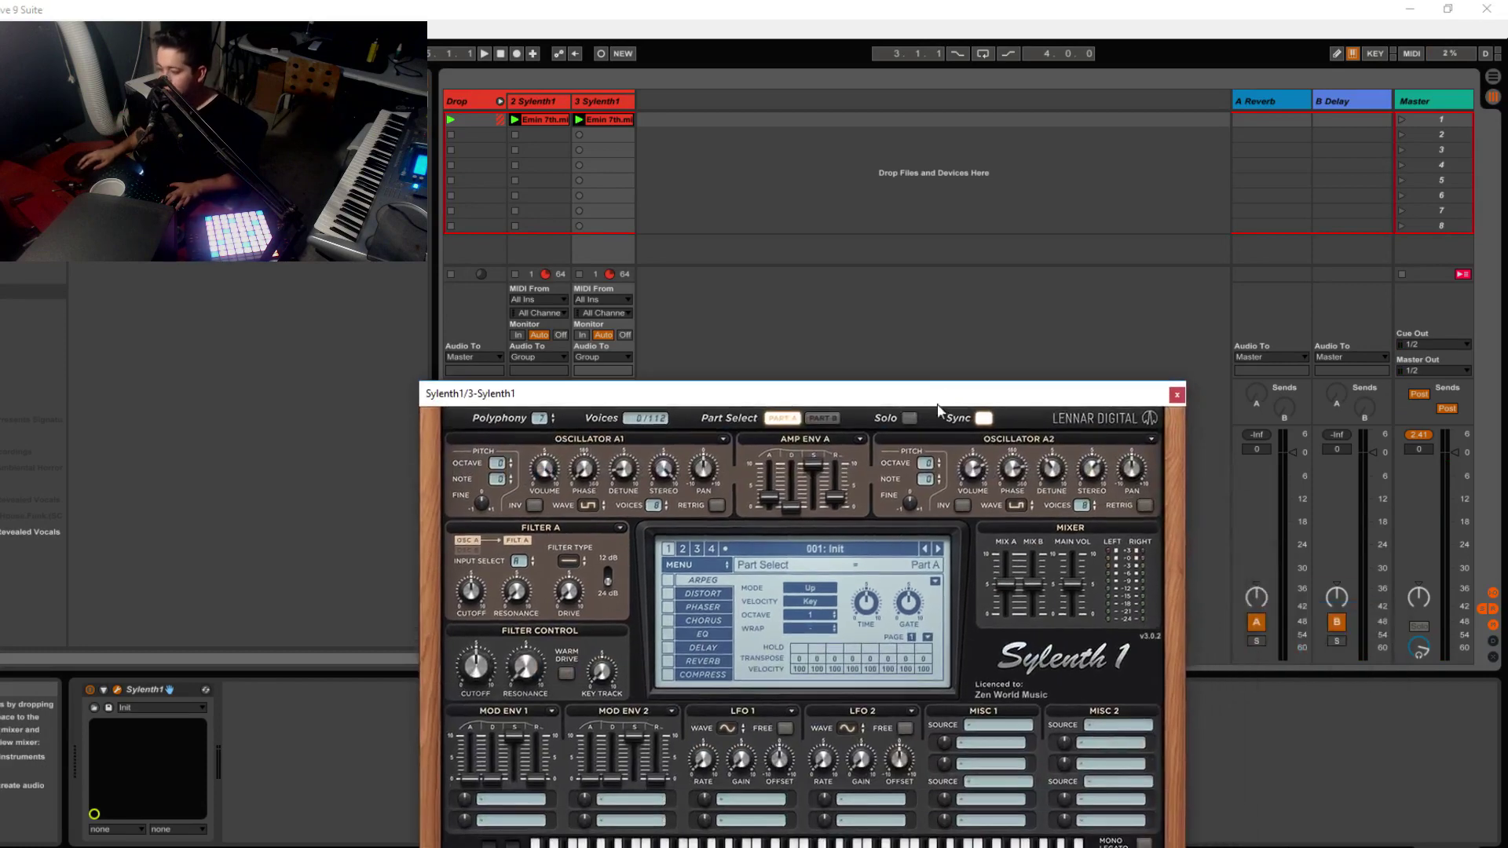
click(1177, 394)
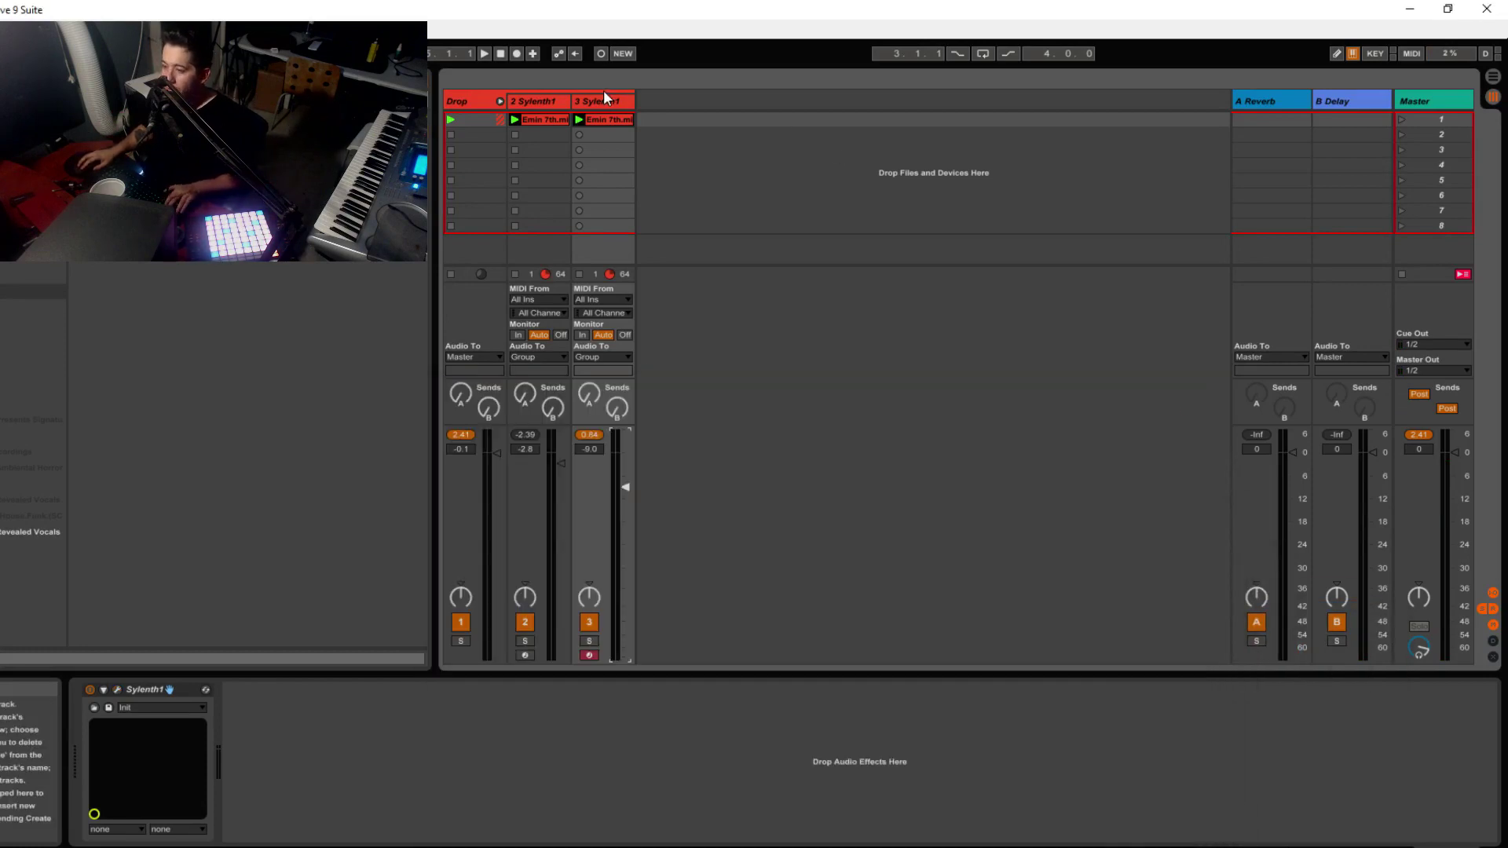
drag(110, 141, 333, 779)
Step: Close the original Sylenth1 track's synth window, then solo that track and audition it
click(559, 100)
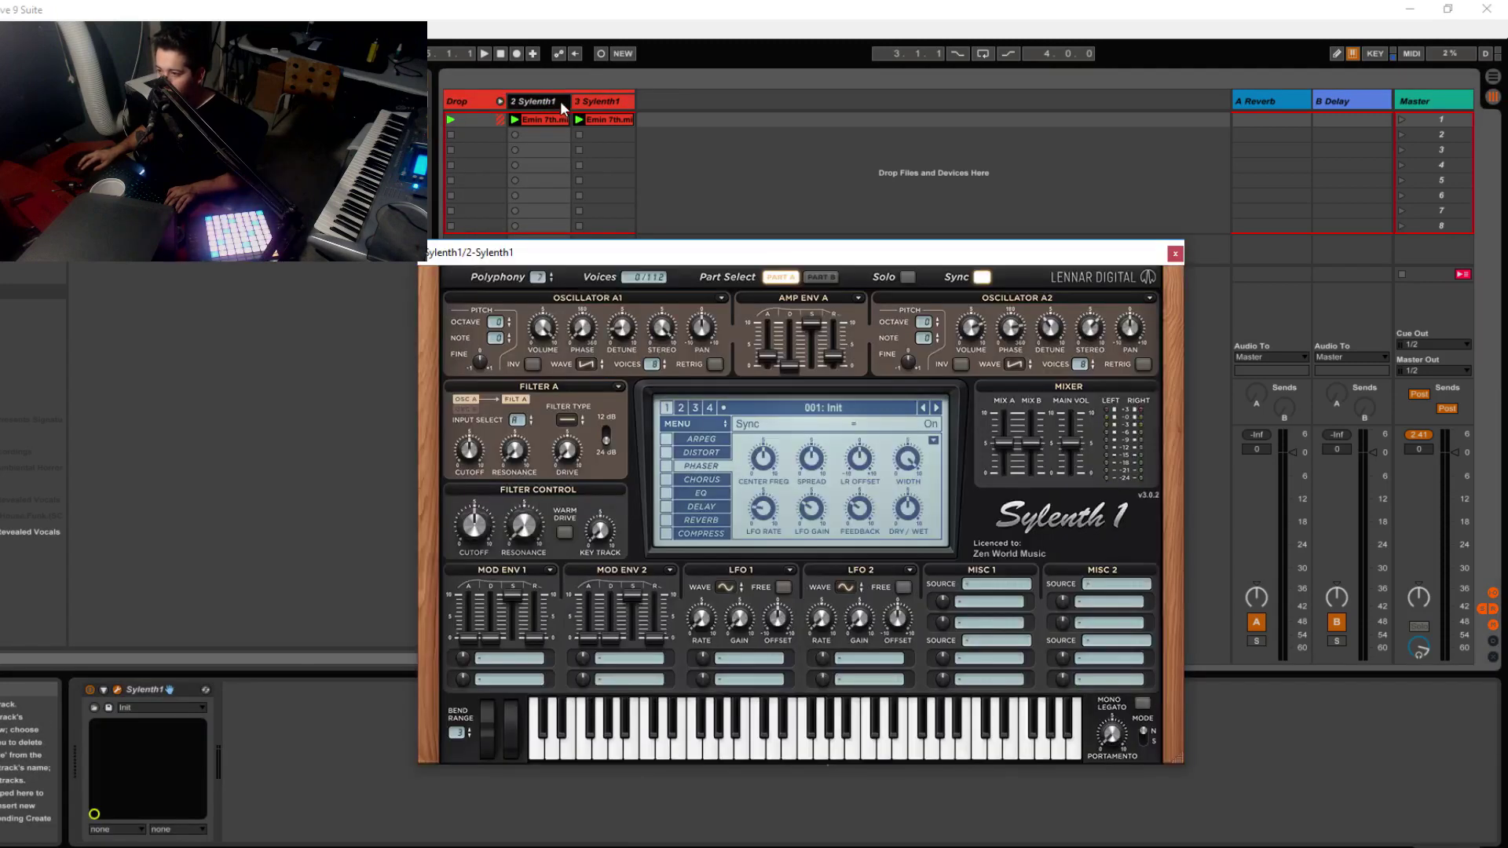
click(1176, 253)
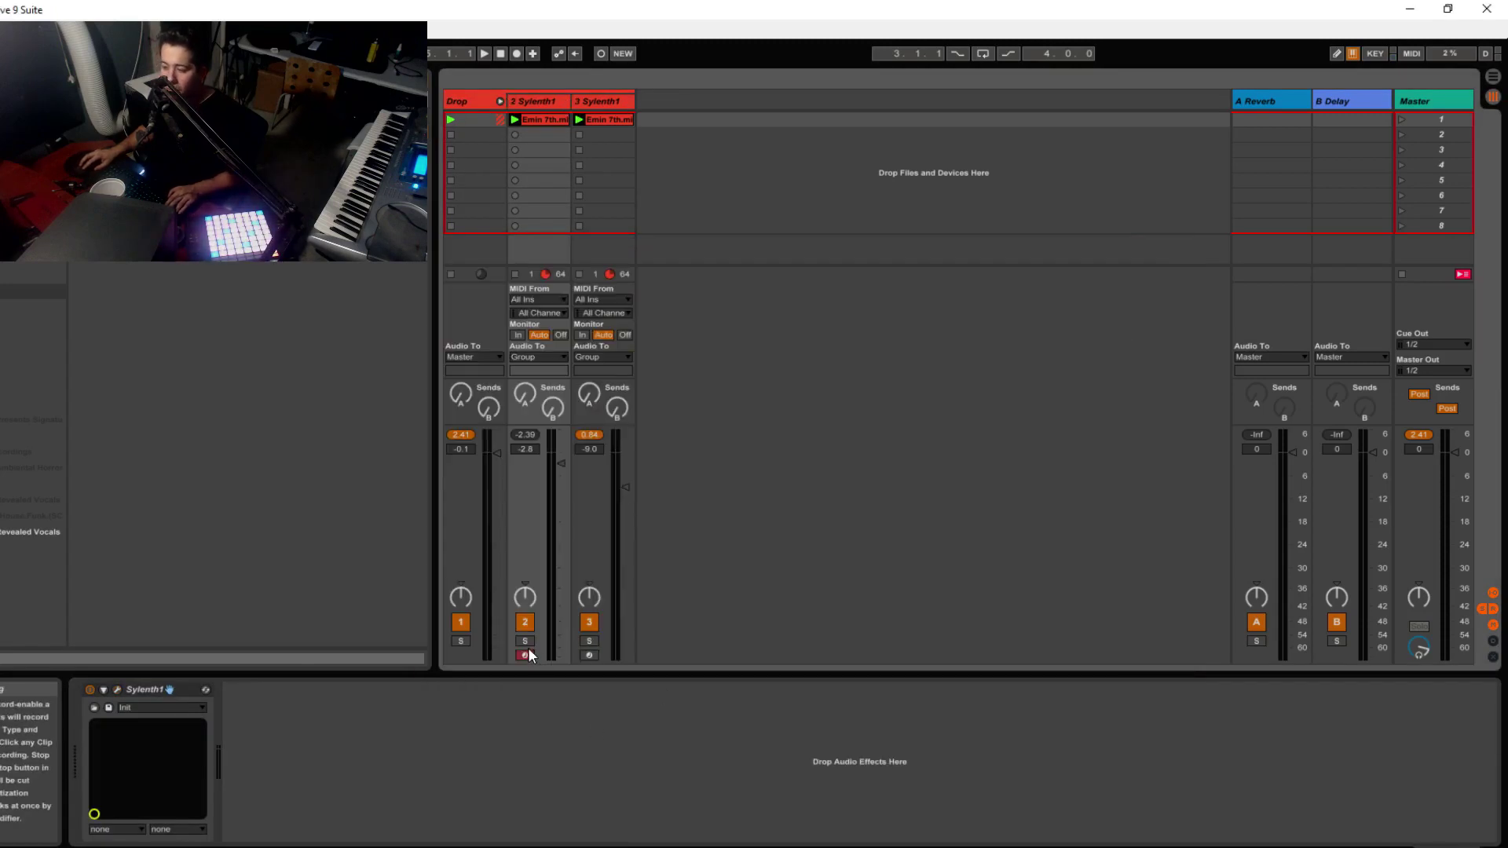
click(524, 642)
key(space)
key(space)
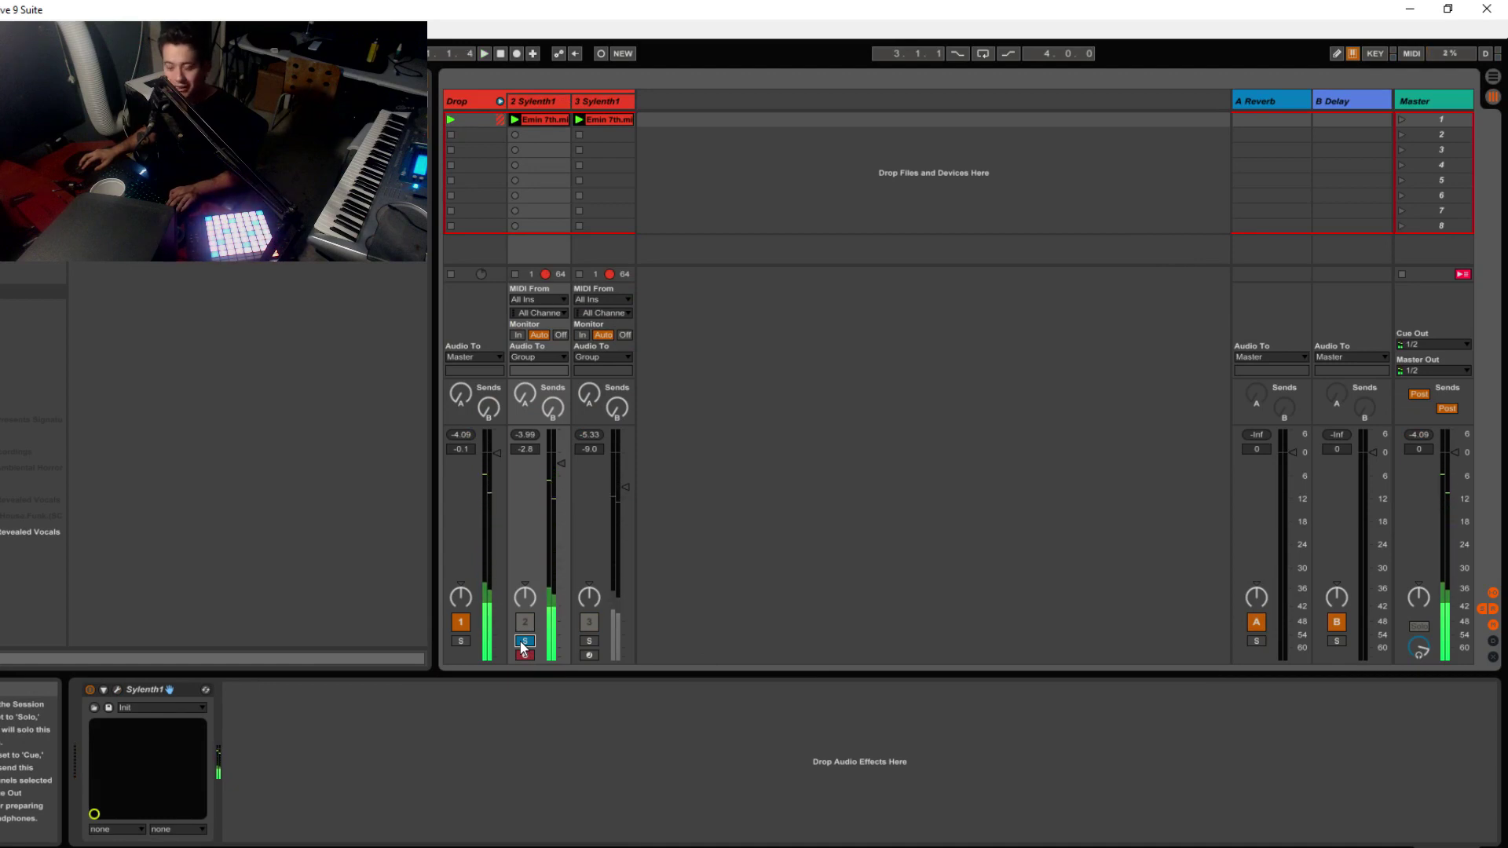
Step: Place an EQ Eight on the original Sylenth1 track as well
click(600, 100)
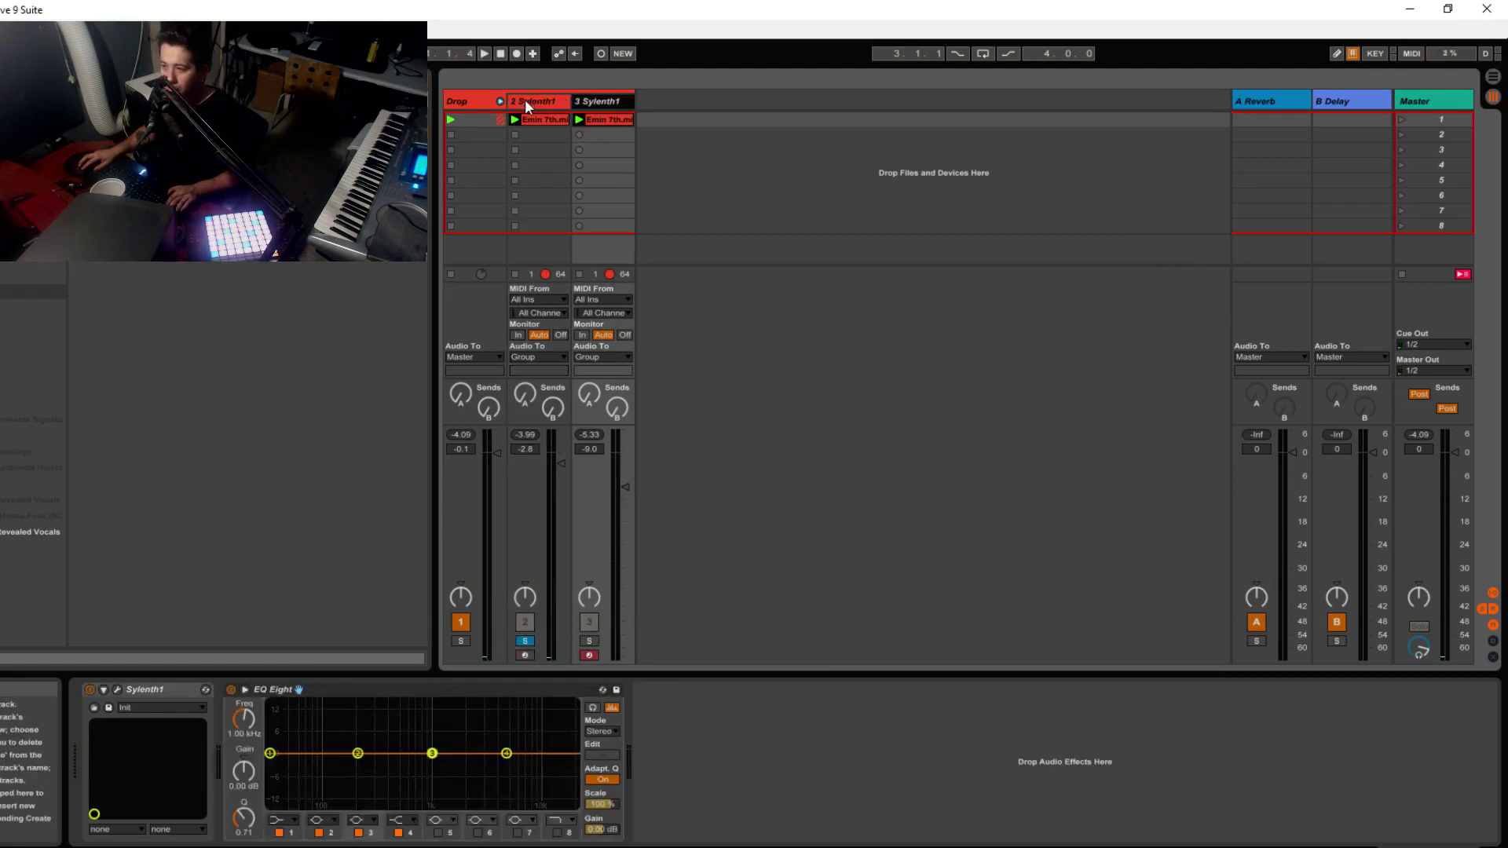
click(525, 99)
click(604, 101)
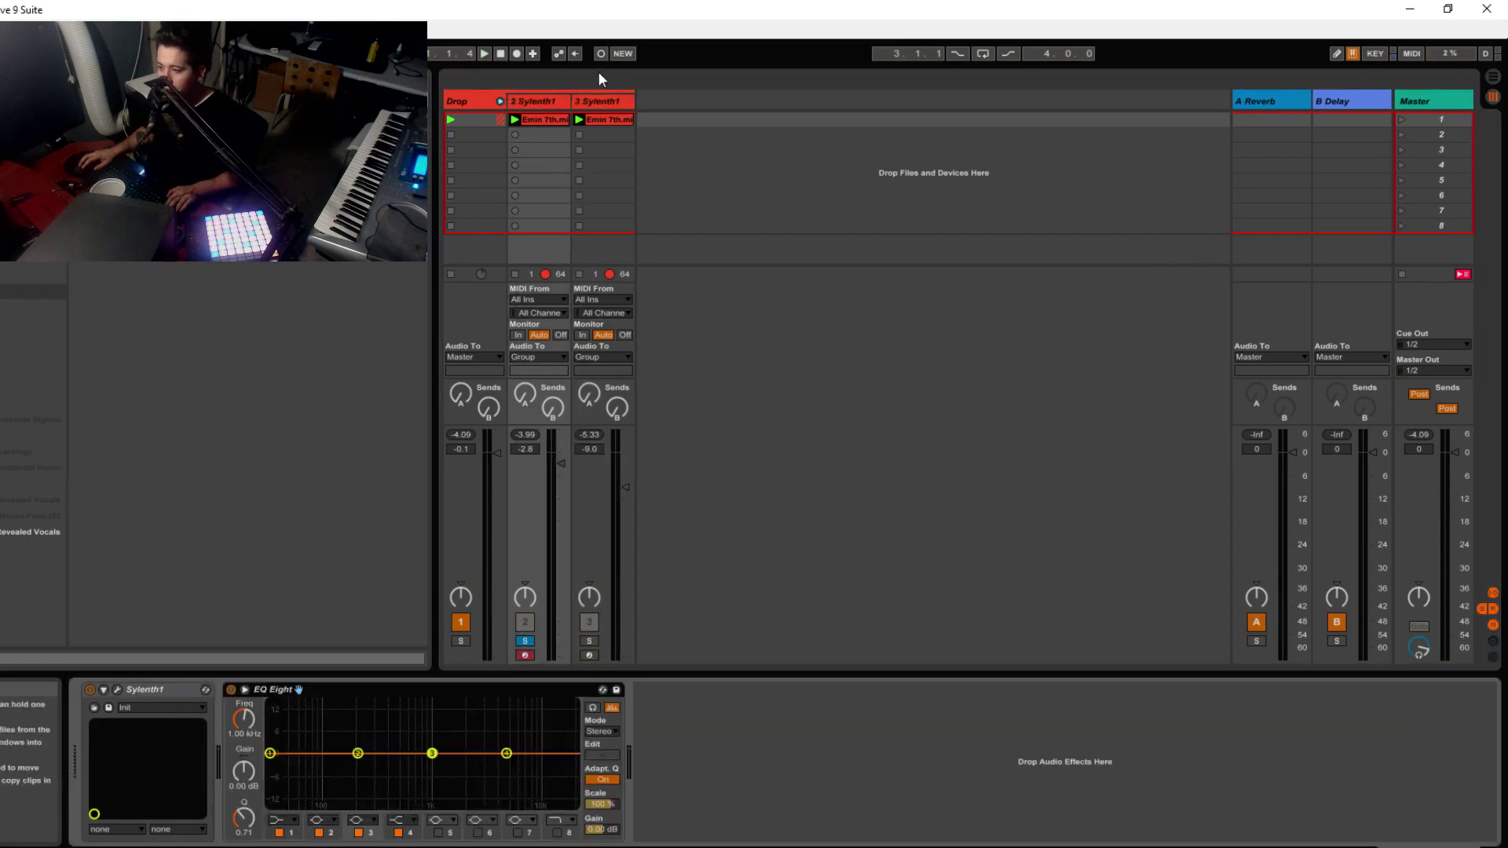
click(535, 100)
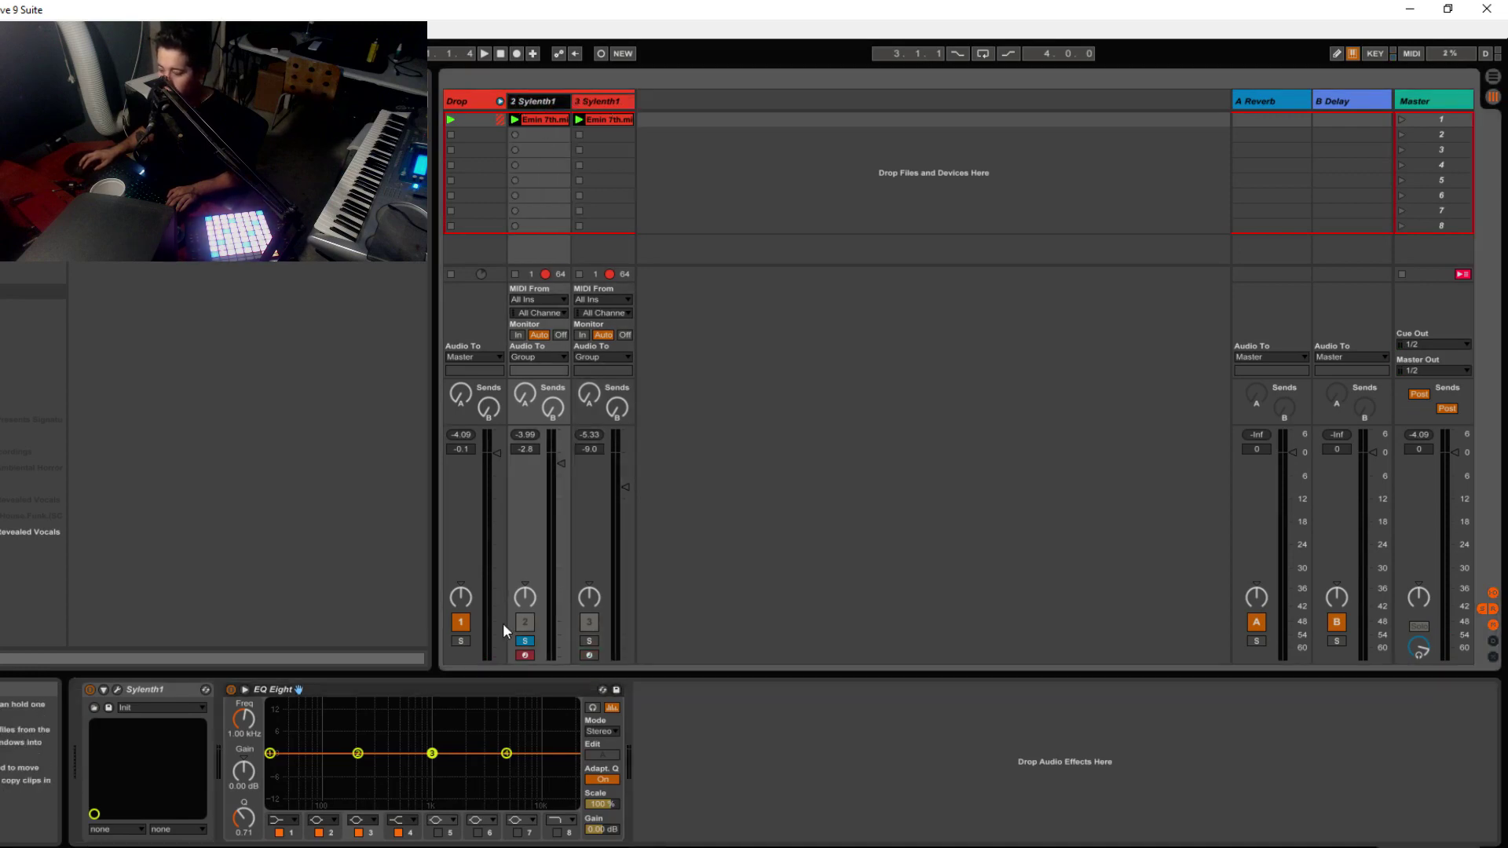
Step: In the original track's EQ Eight, make band 1 a low cut and dip band 2 about 3 dB at 335 Hz and band 3 by 4.34 dB
key(space)
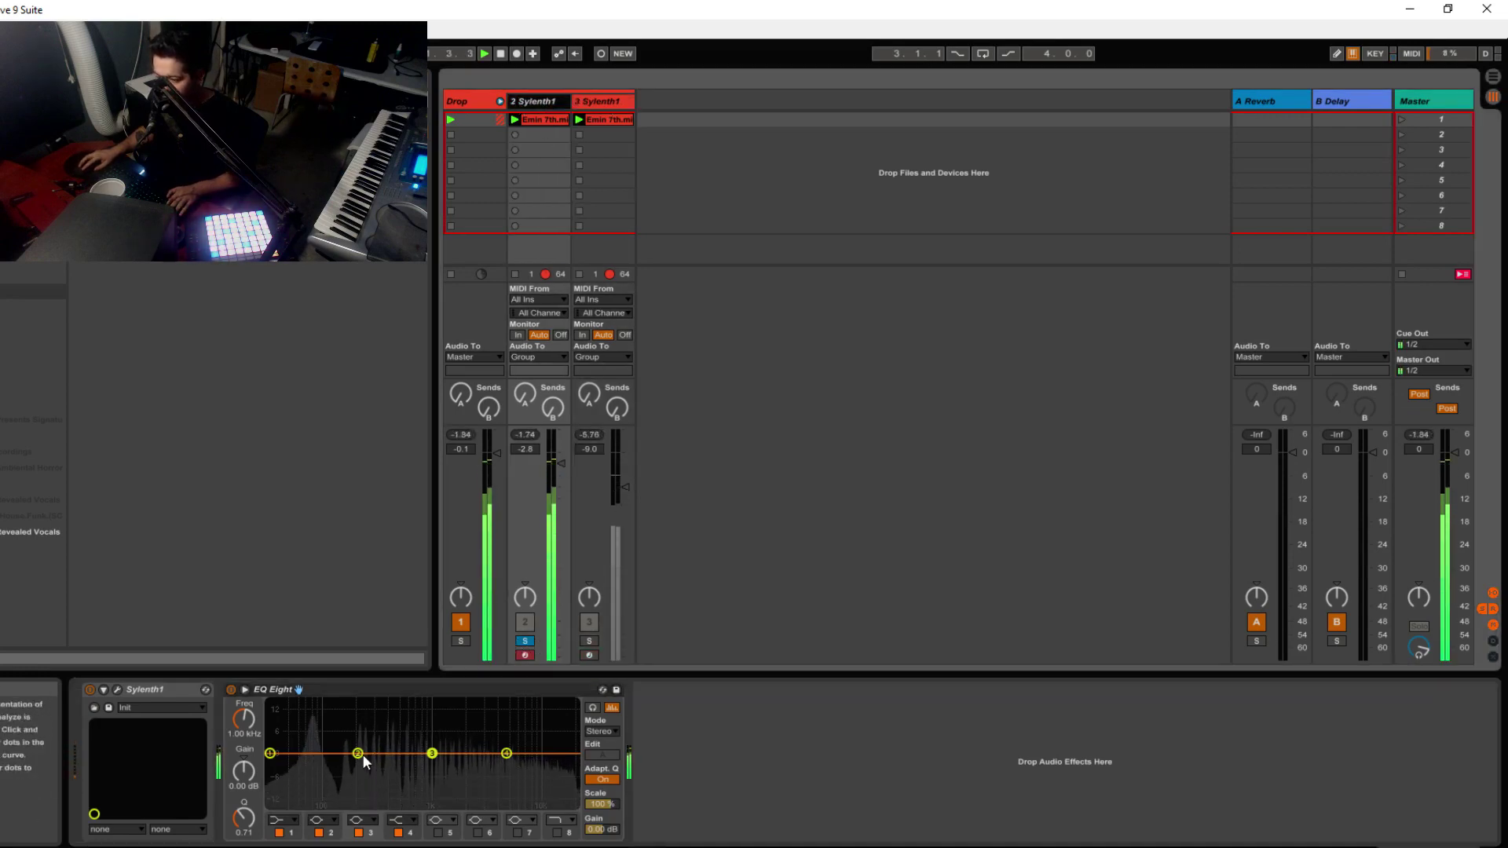
mouse_move(360, 753)
mouse_down()
mouse_move(358, 722)
mouse_move(359, 756)
mouse_move(270, 754)
mouse_move(339, 764)
mouse_move(381, 717)
mouse_move(383, 766)
mouse_up()
click(283, 820)
click(290, 719)
key(space)
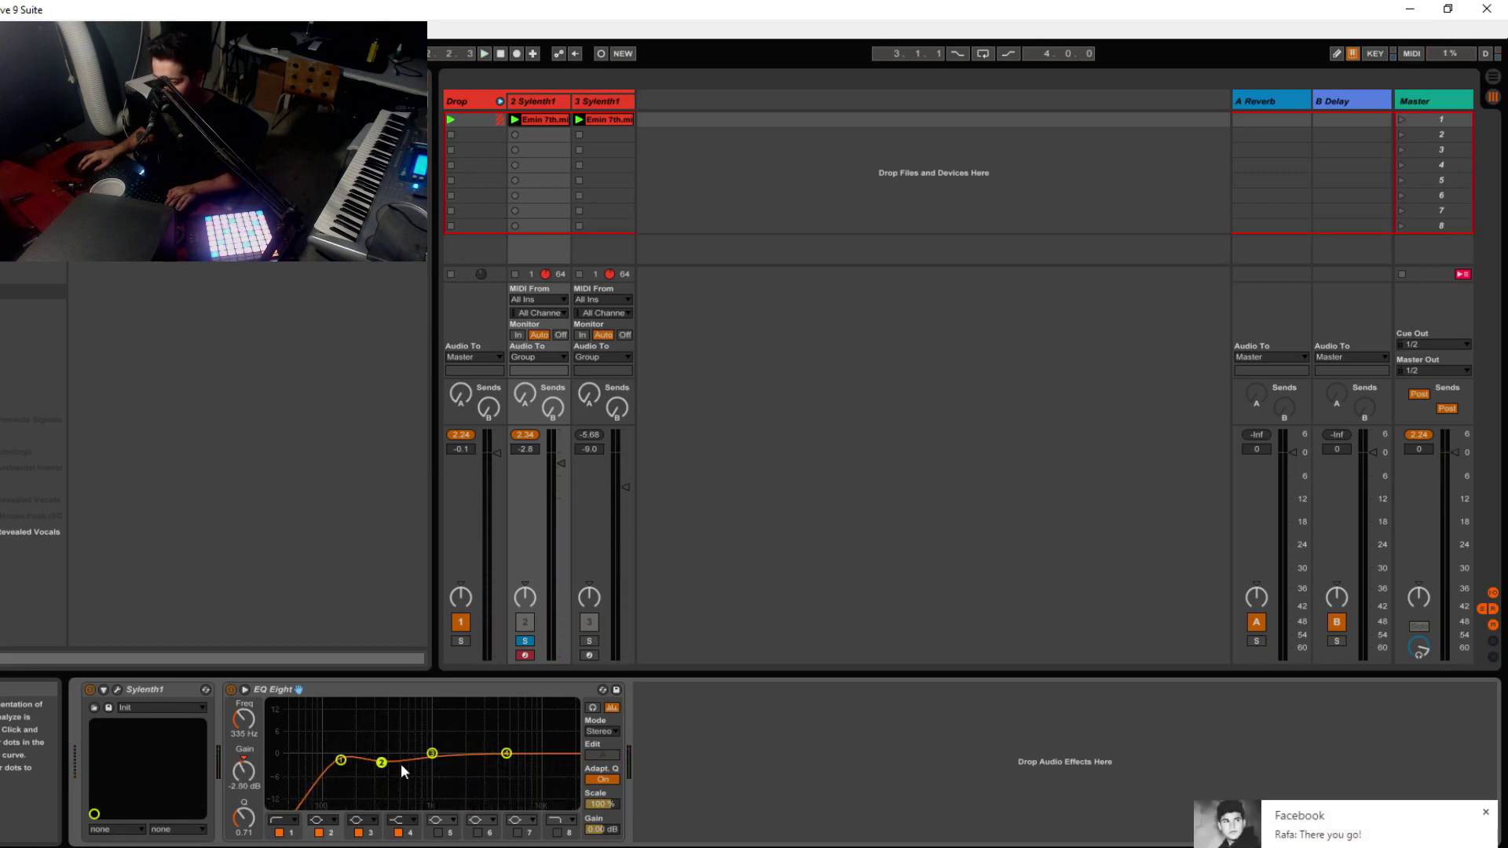
drag(506, 755, 455, 768)
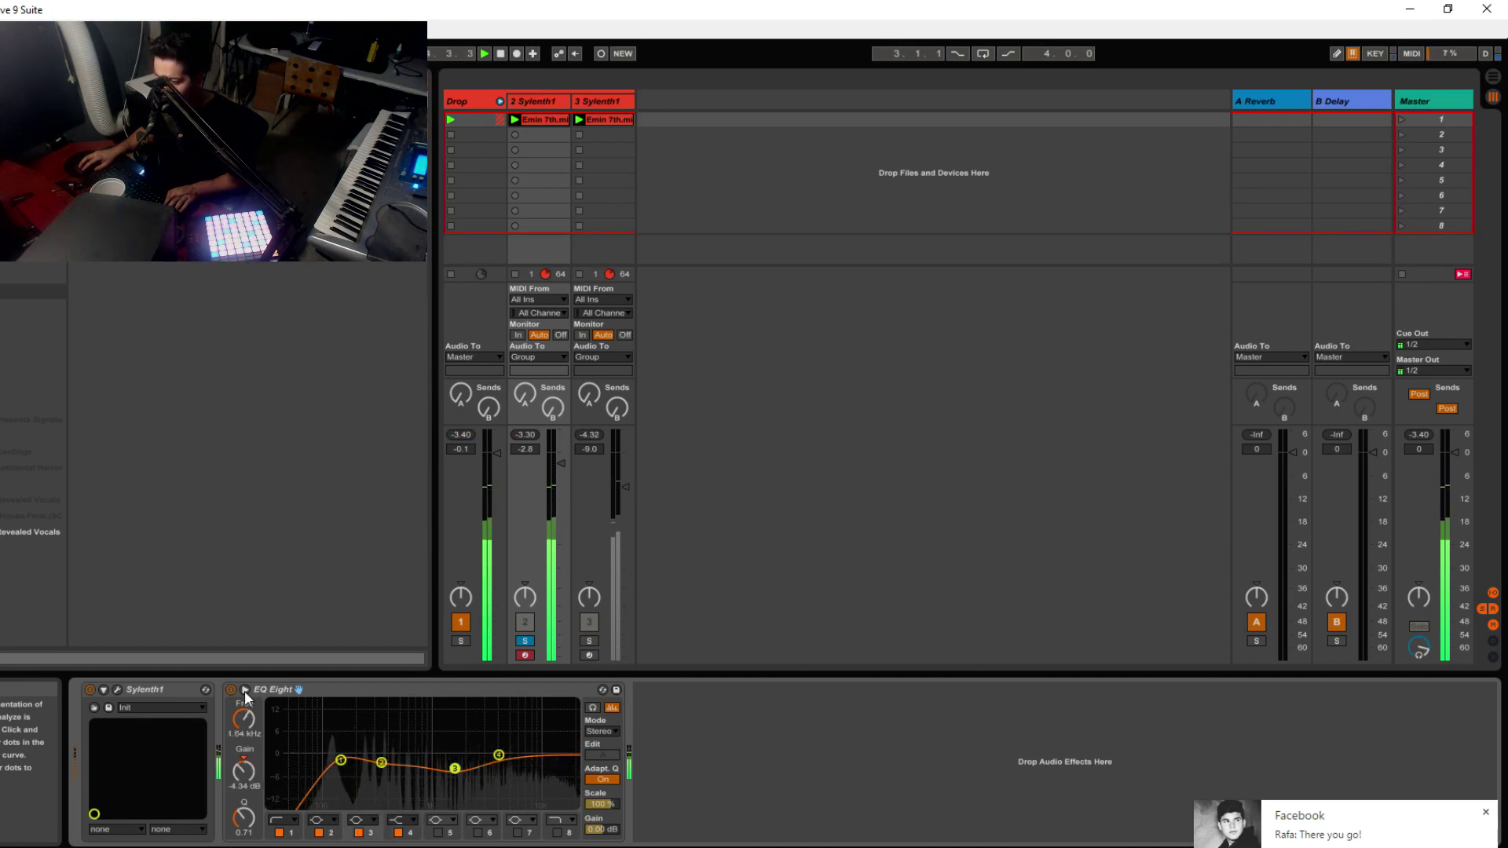
Step: Compare the original Sylenth1 track with its EQ Eight bypassed and active, leaving it enabled and stopping playback
click(230, 689)
click(230, 689)
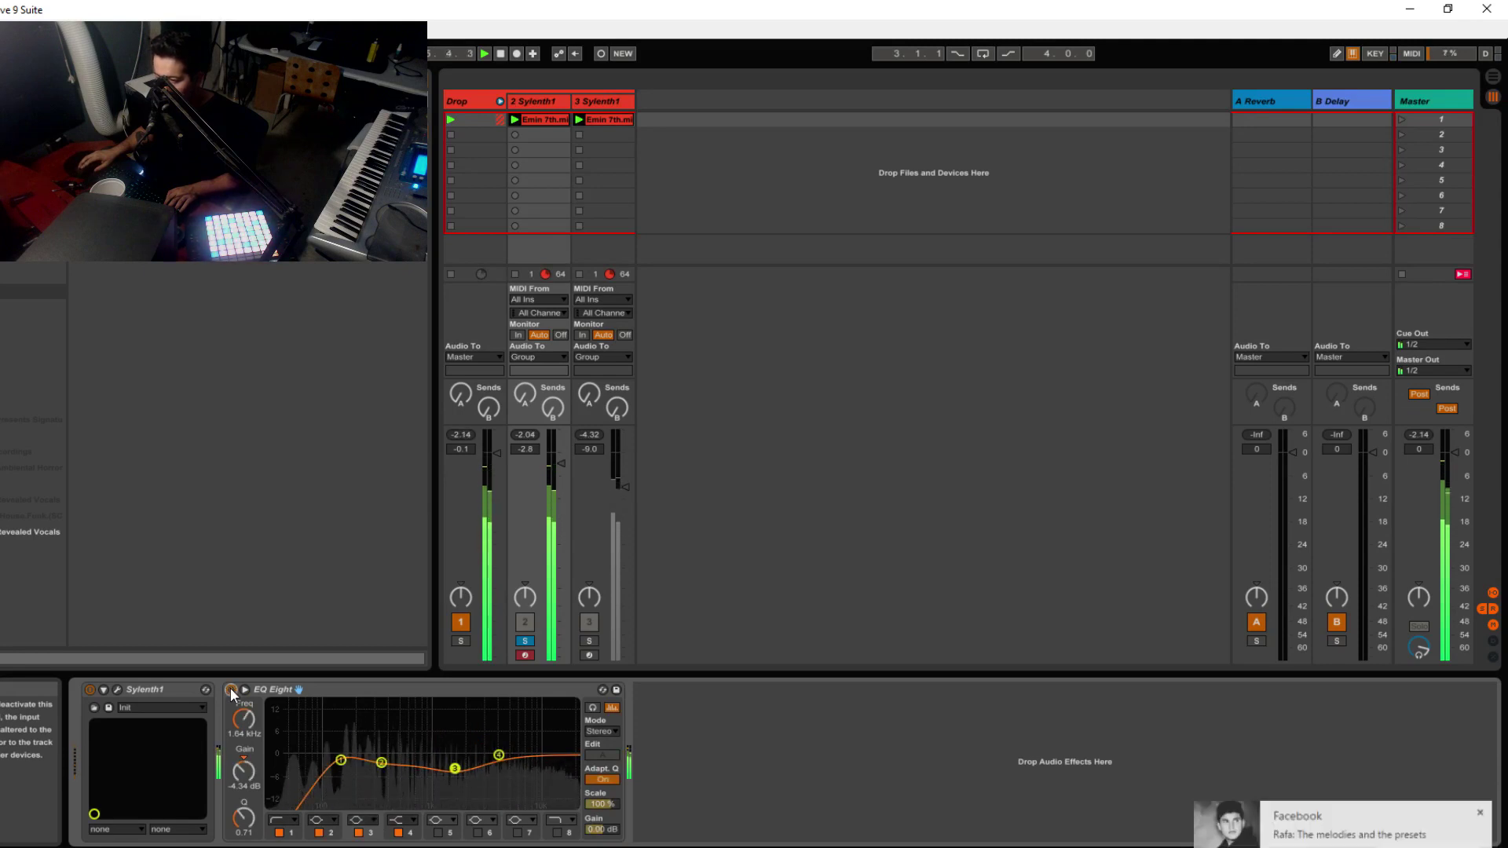
key(space)
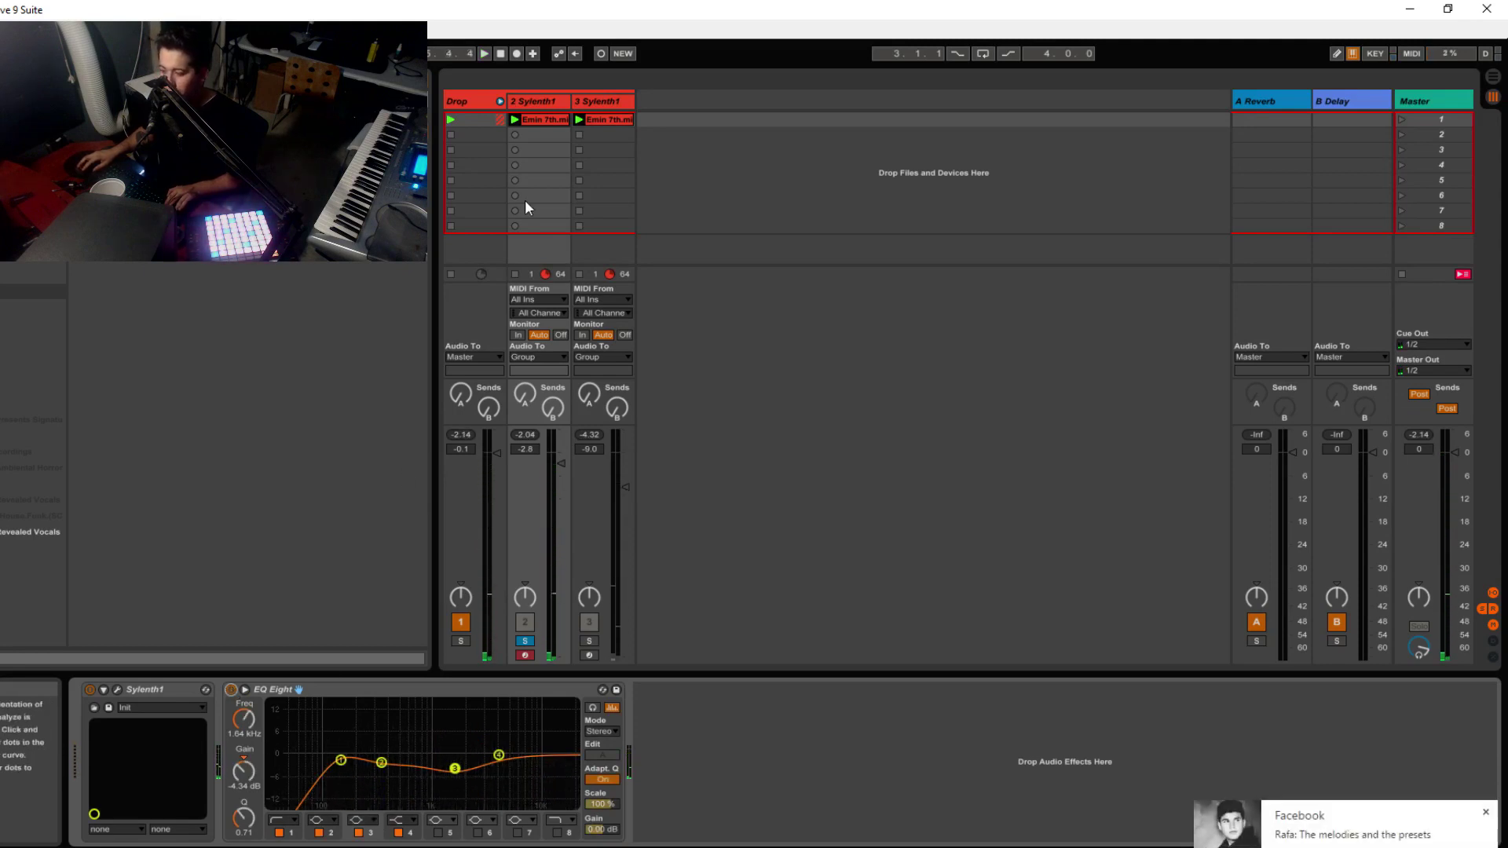
Step: Solo the duplicate Sylenth1 track in place of the original and audition it
click(556, 102)
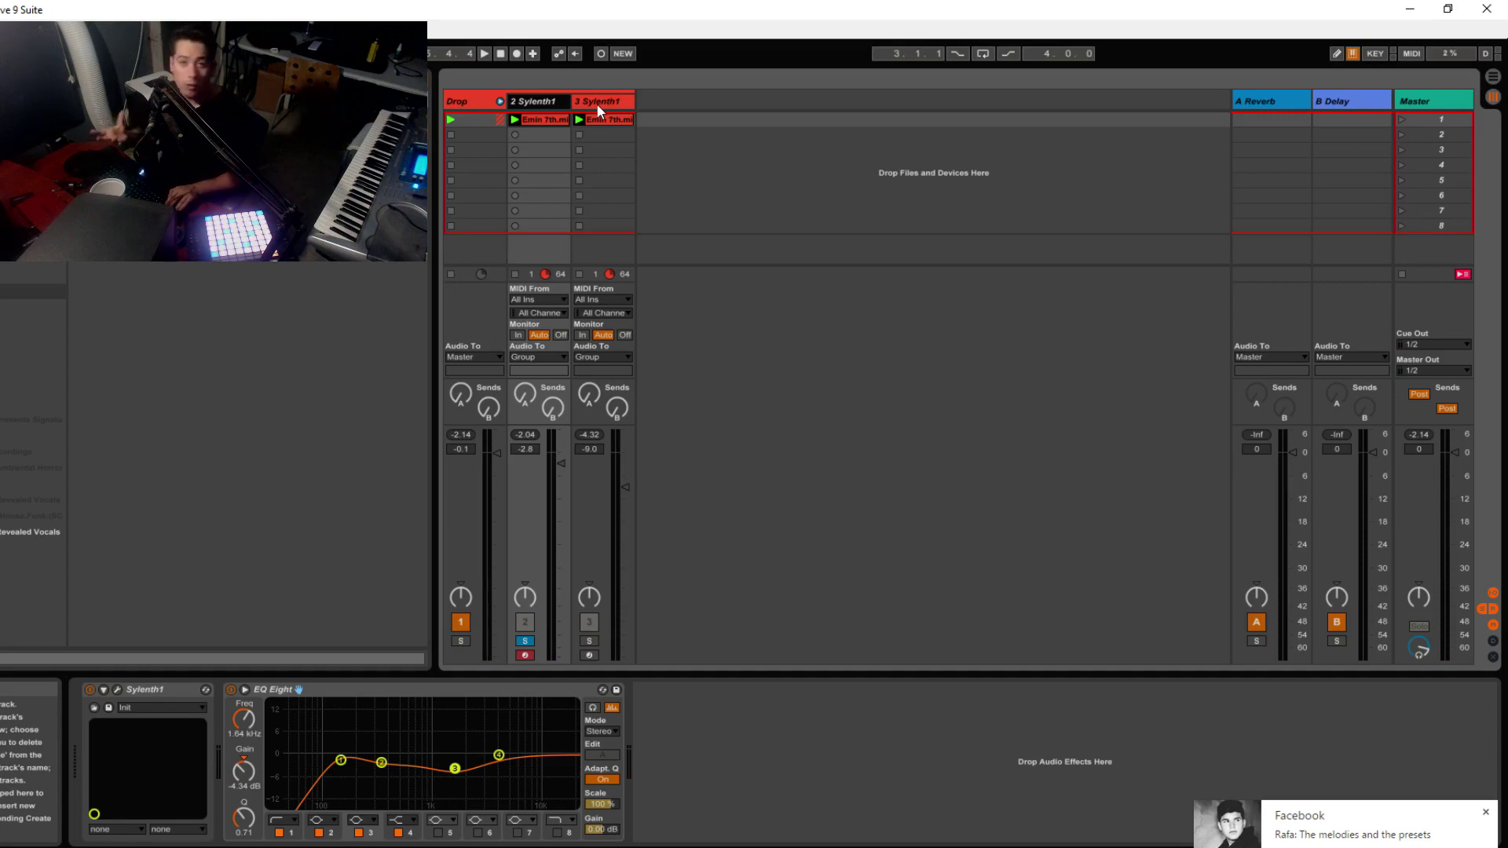
click(596, 103)
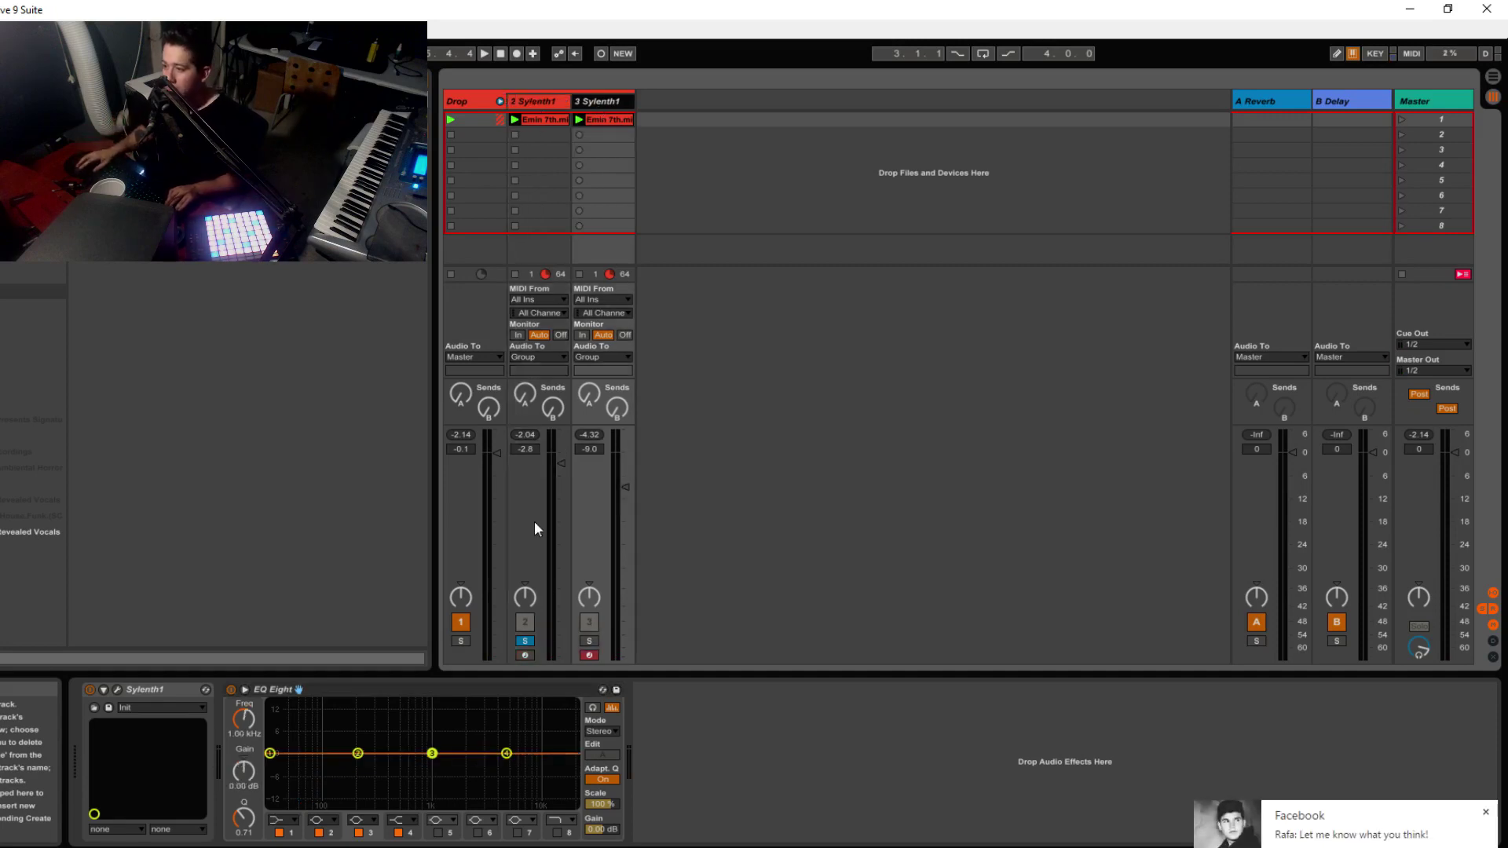
click(589, 641)
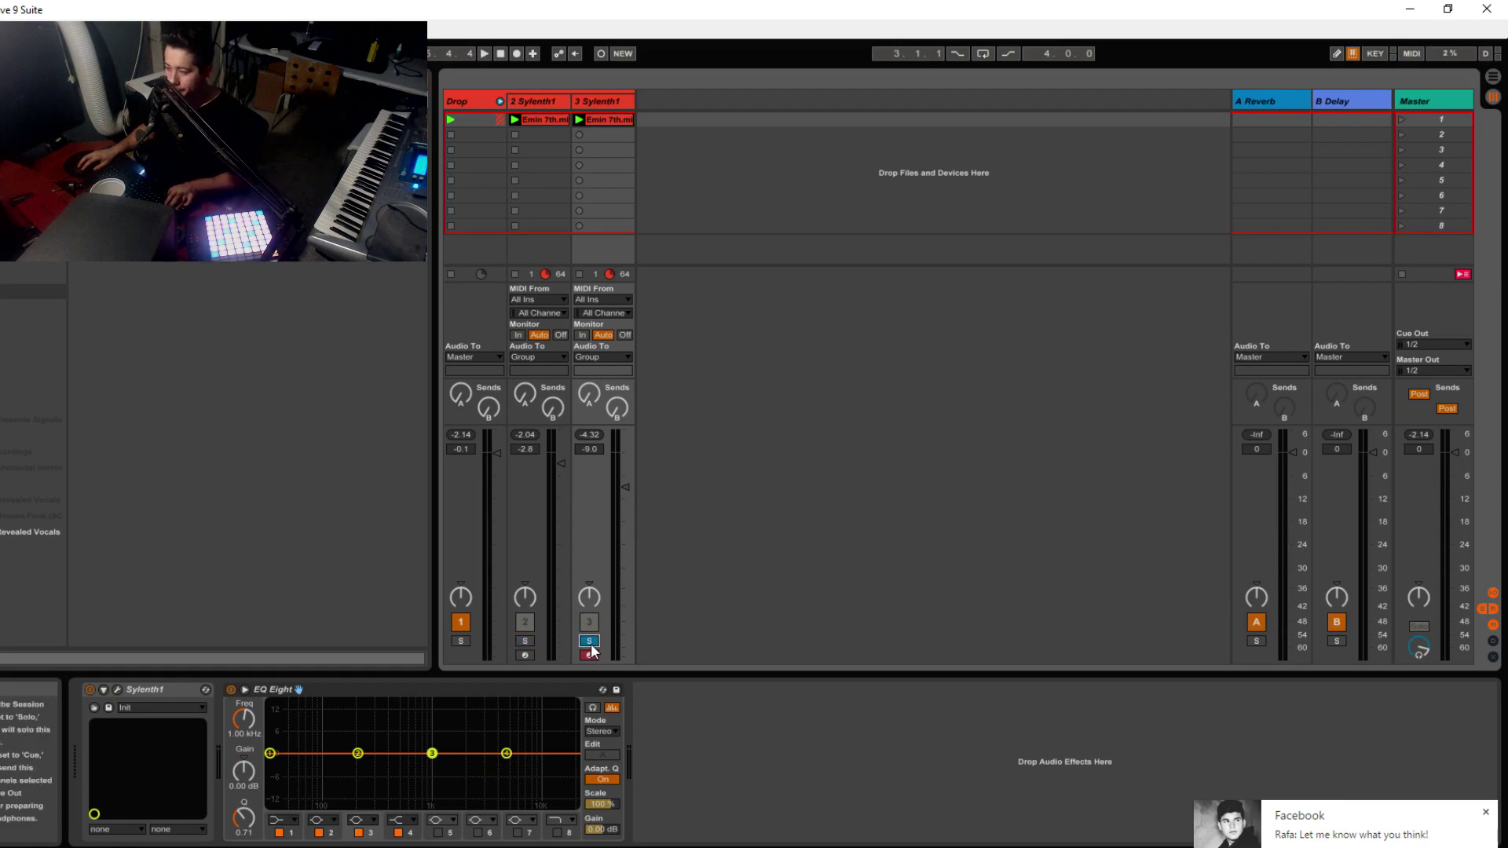
key(space)
key(space)
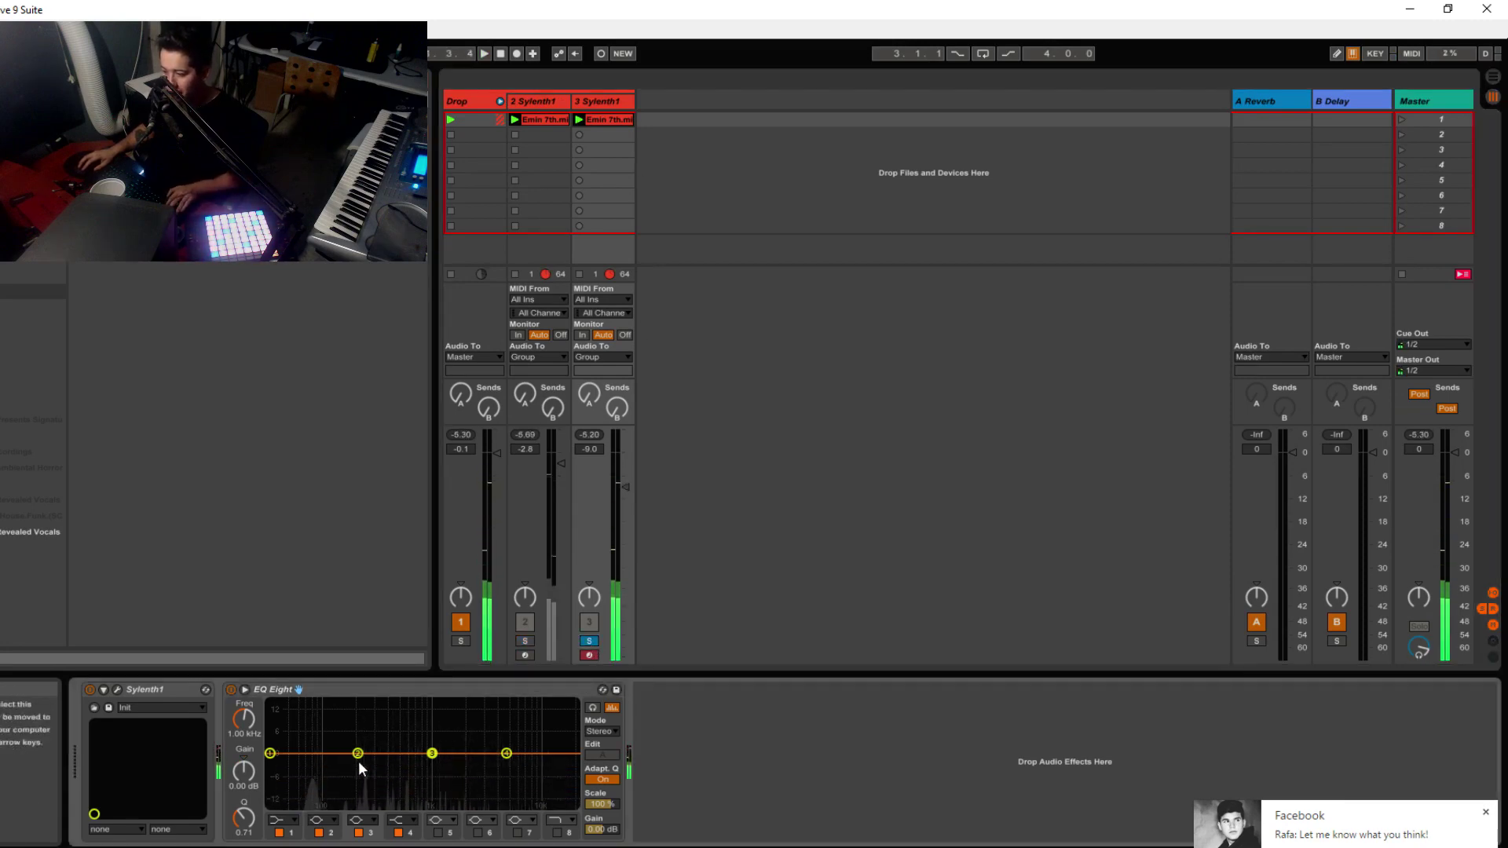
Step: Show the duplicate track's EQ Eight curve in the enlarged display and make that display taller
double_click(358, 761)
click(540, 100)
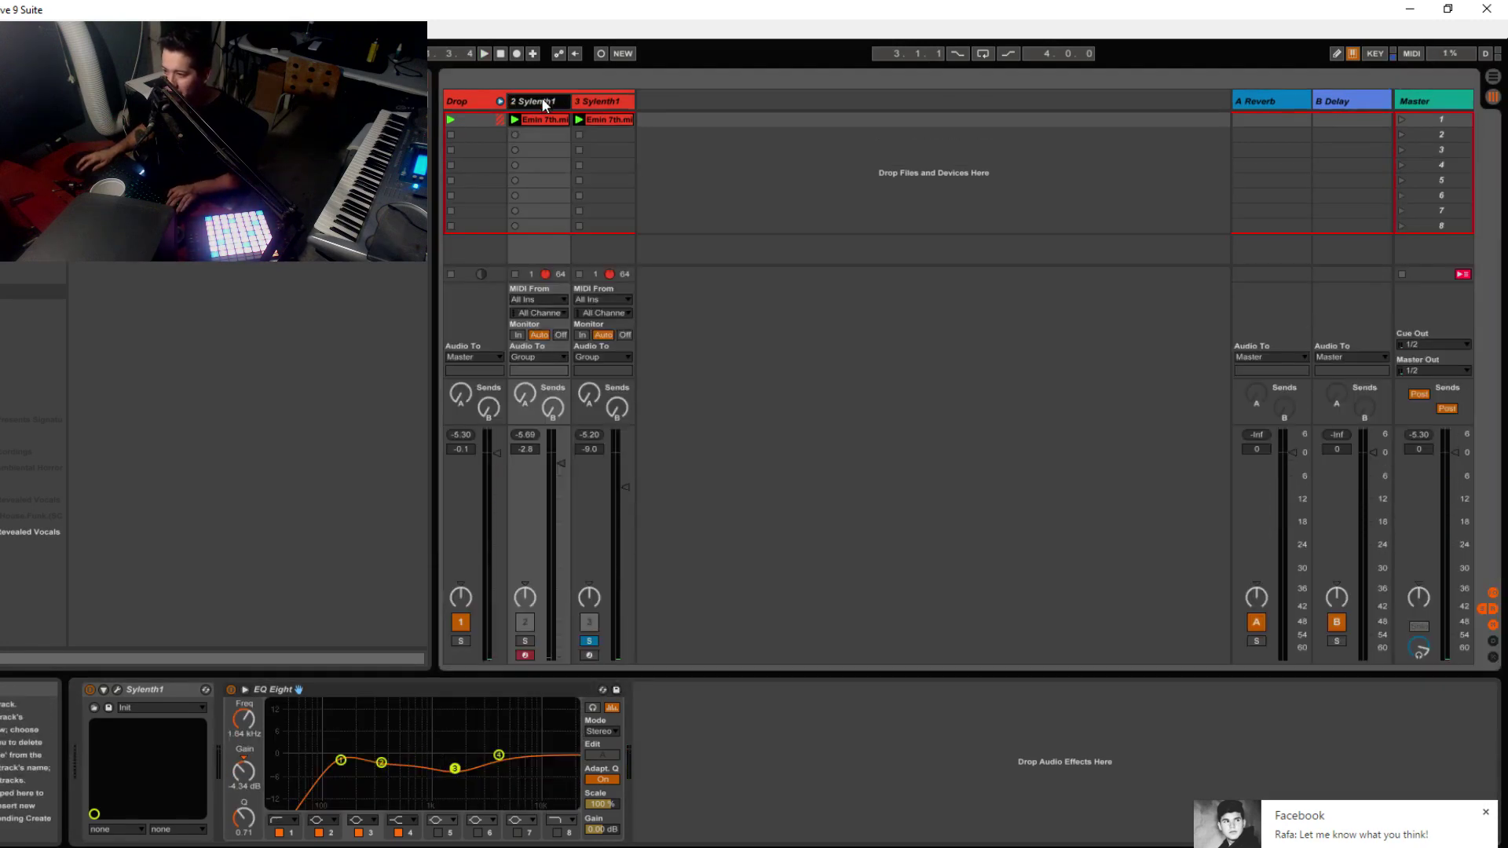
click(600, 100)
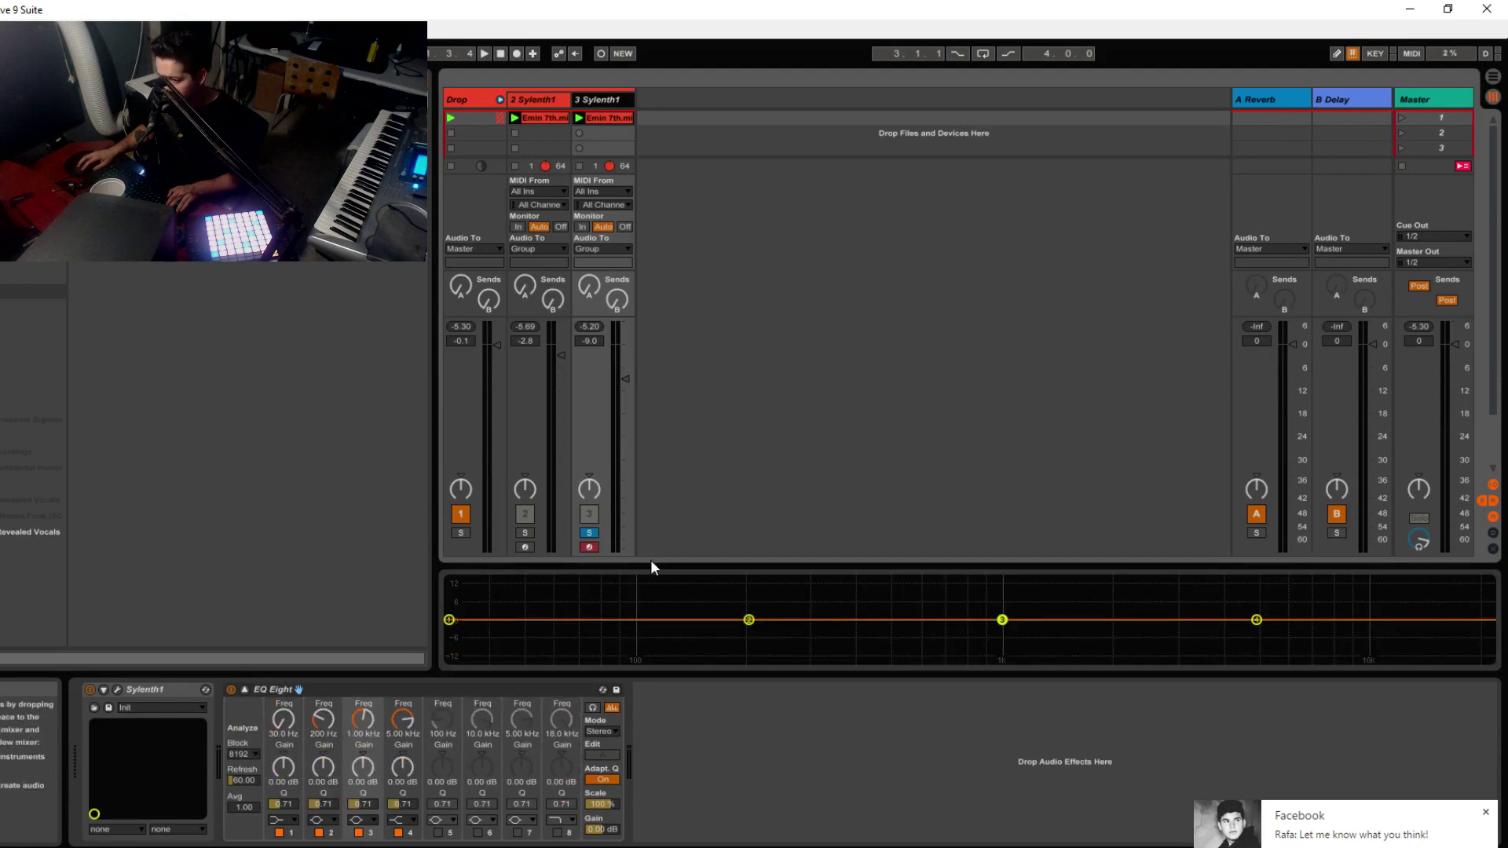
drag(650, 562, 652, 322)
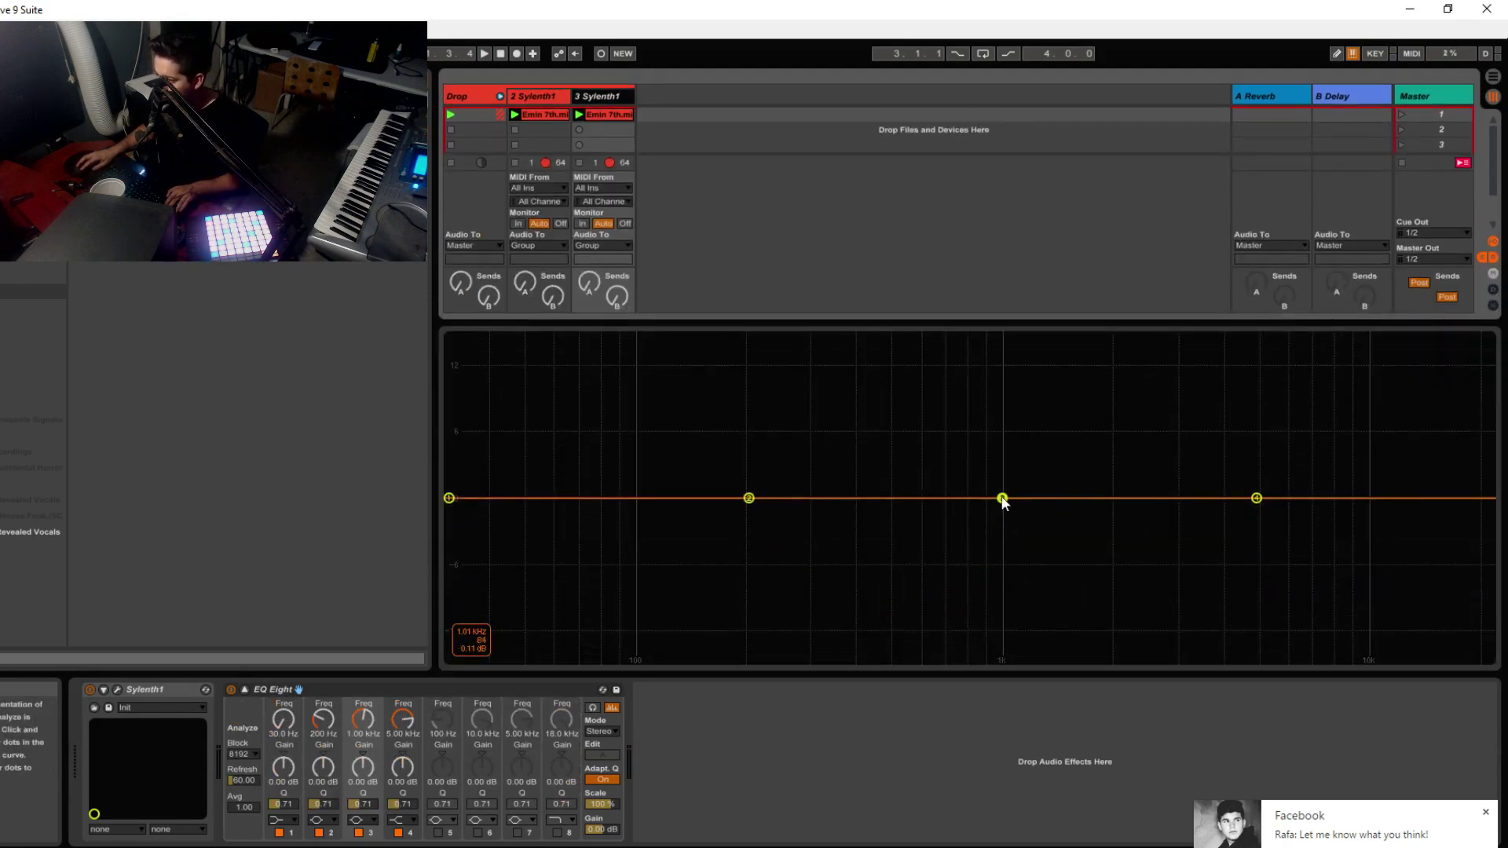
Step: In the duplicate's EQ Eight, boost band 3 at 4.17 kHz and cut band 4 by about 8 dB at 5.22 kHz
drag(1002, 498, 1262, 584)
key(space)
key(space)
key(space)
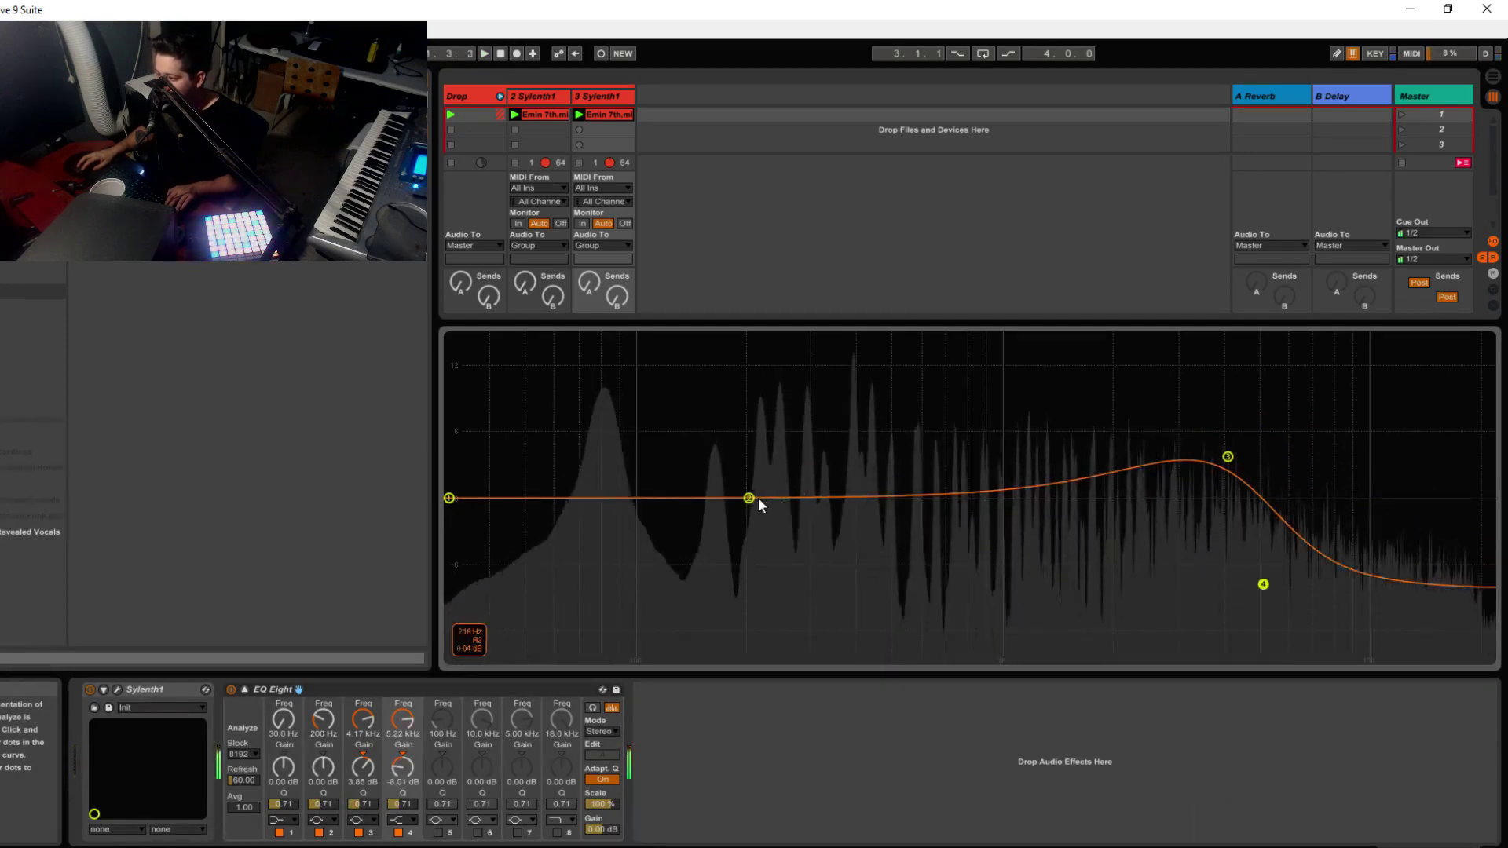
Step: Make band 2 of the duplicate's EQ Eight a gentle low cut at 35.4 Hz with a Q of 0.19
key(space)
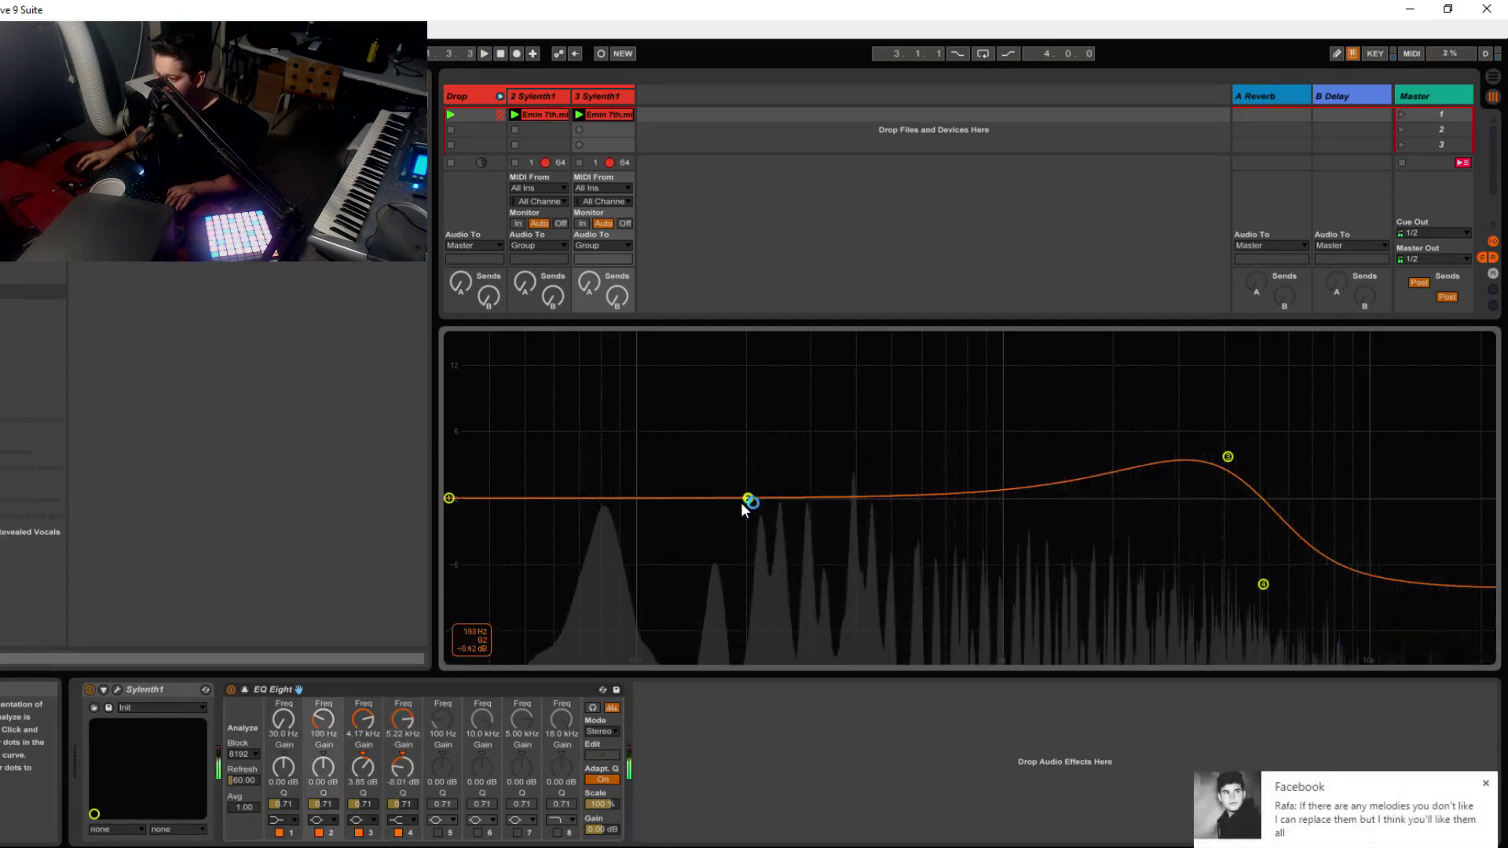
click(321, 822)
click(330, 732)
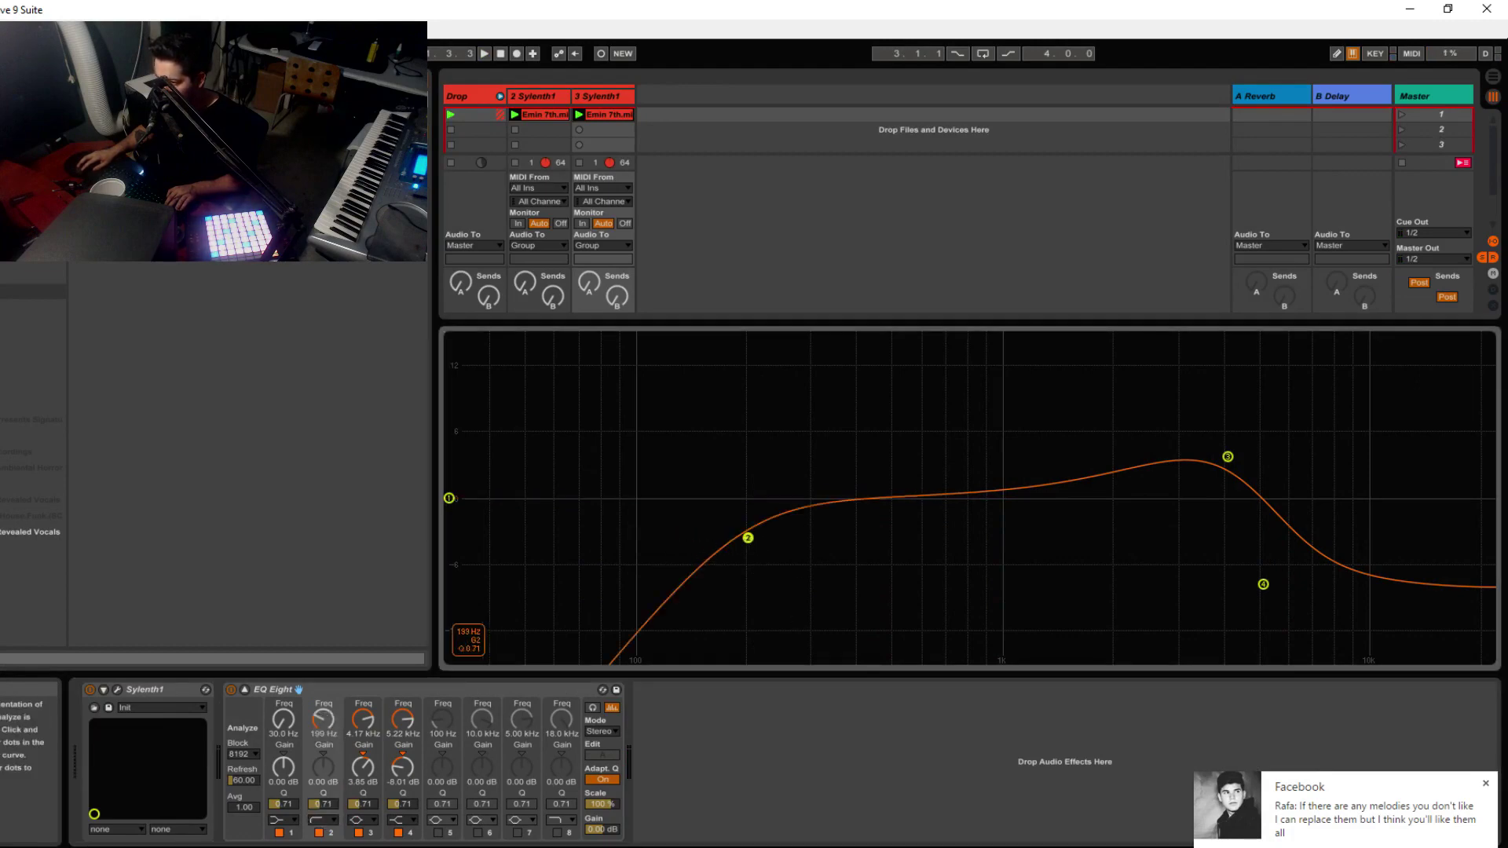
drag(747, 537, 474, 620)
key(space)
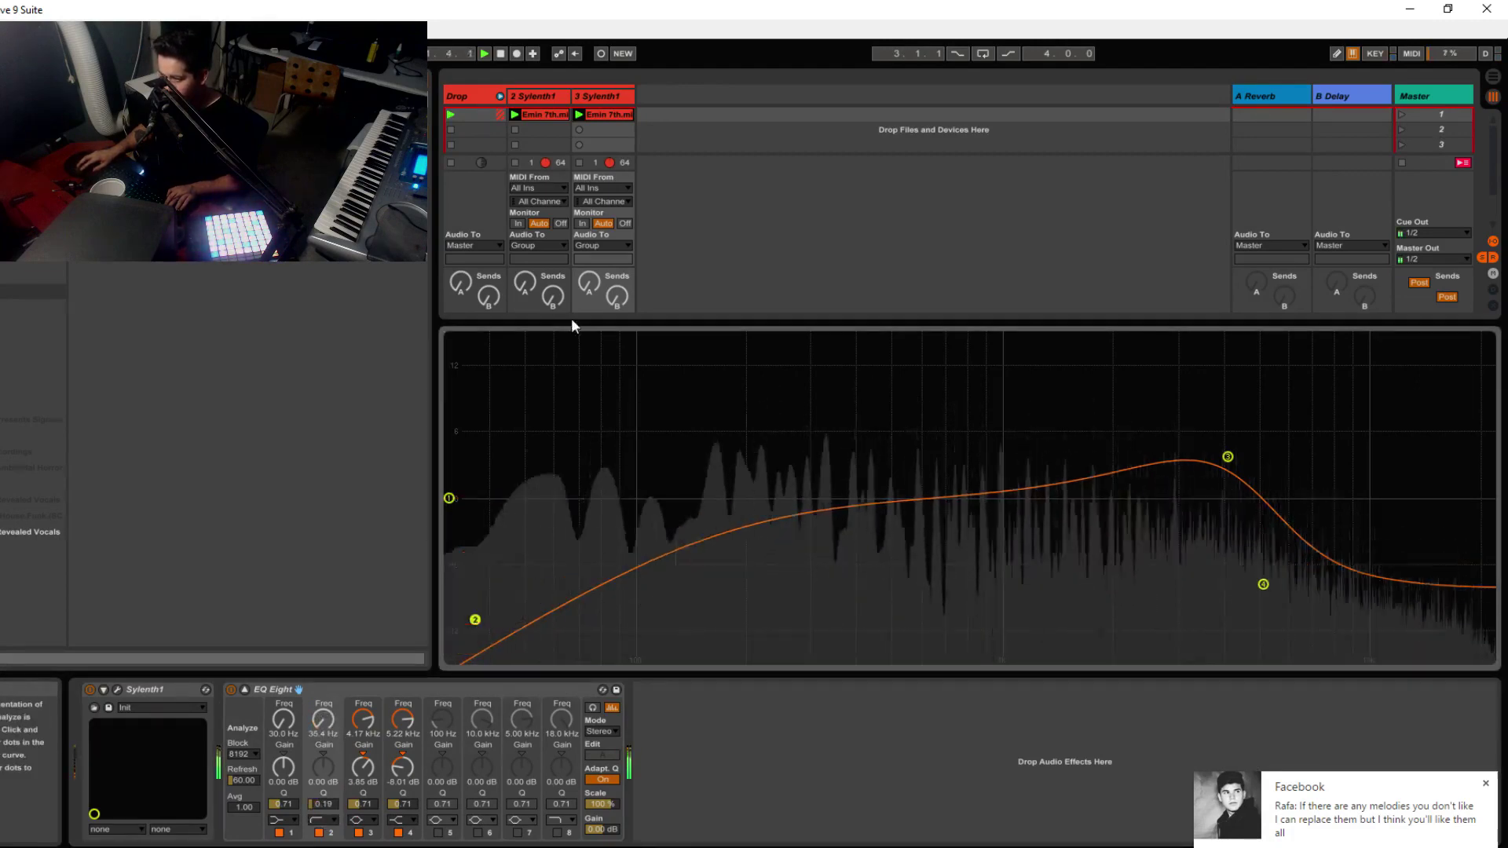
Step: Collapse the enlarged EQ display and compare the soloed duplicate with both layers together, leaving it unsoloed
click(244, 690)
click(588, 640)
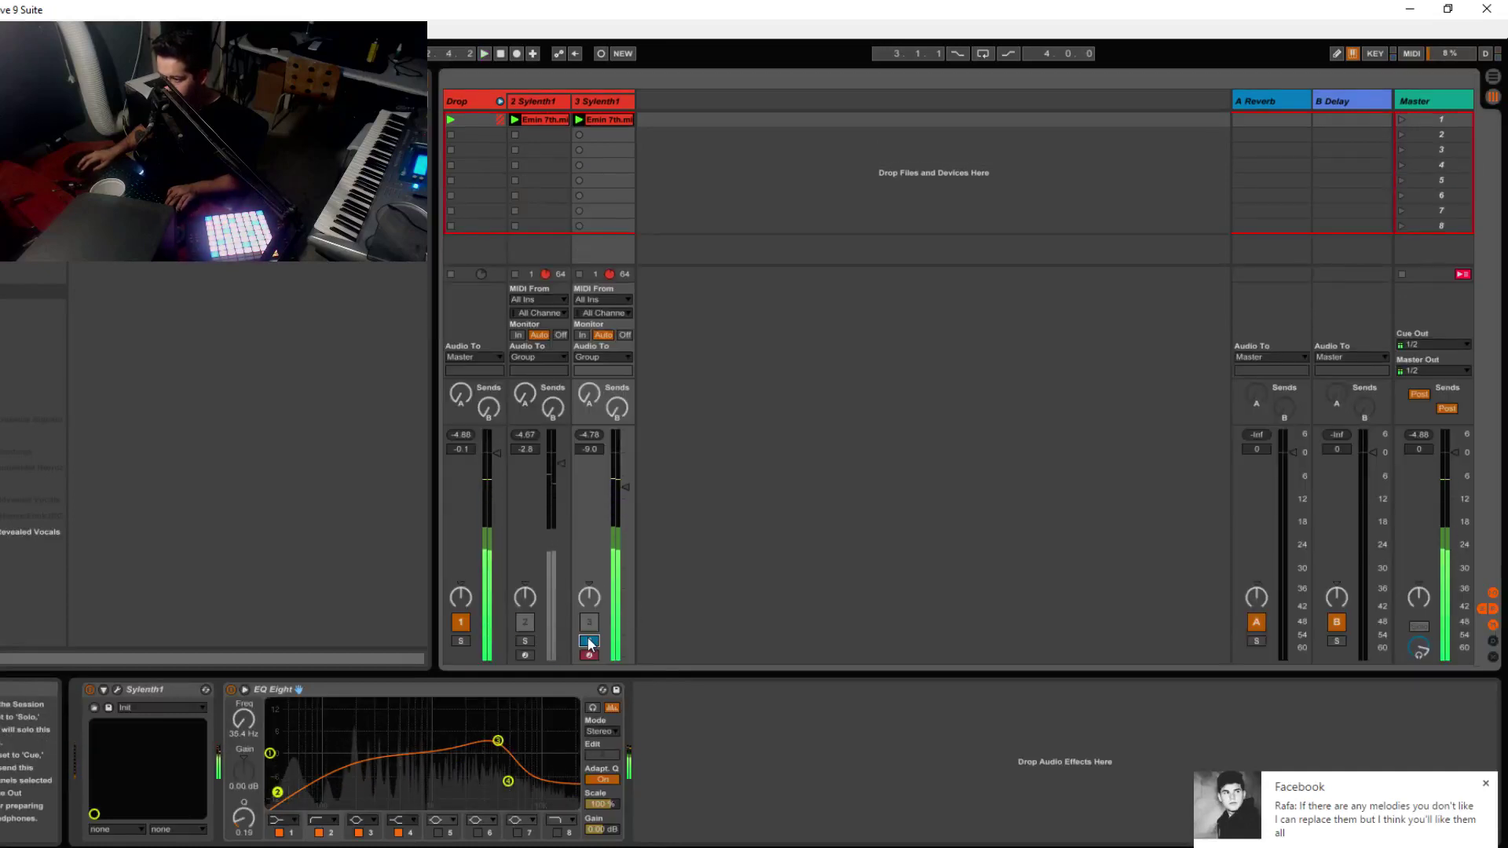
click(589, 640)
key(space)
key(space)
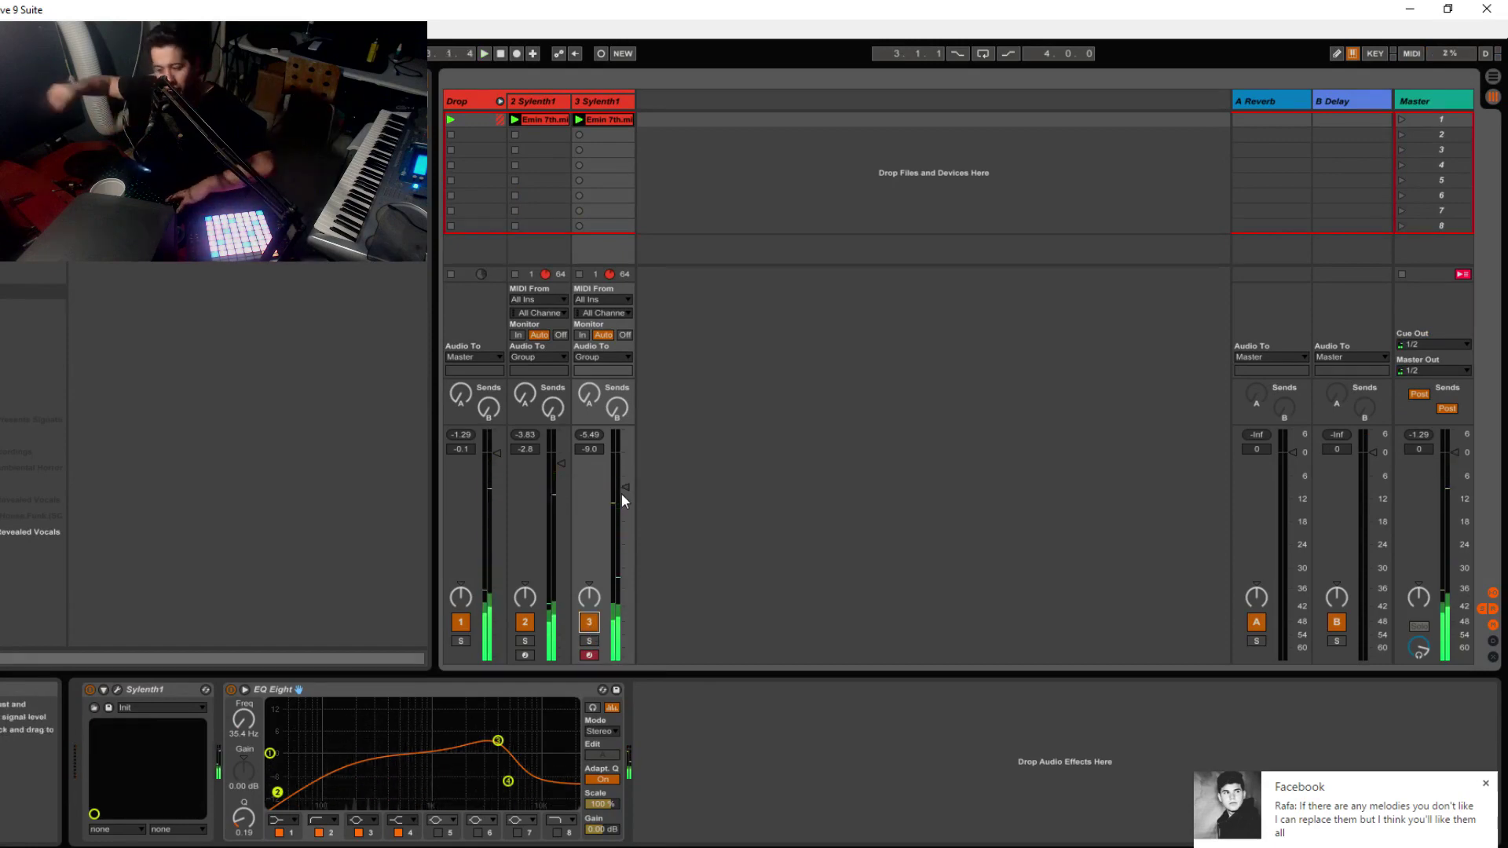
click(589, 641)
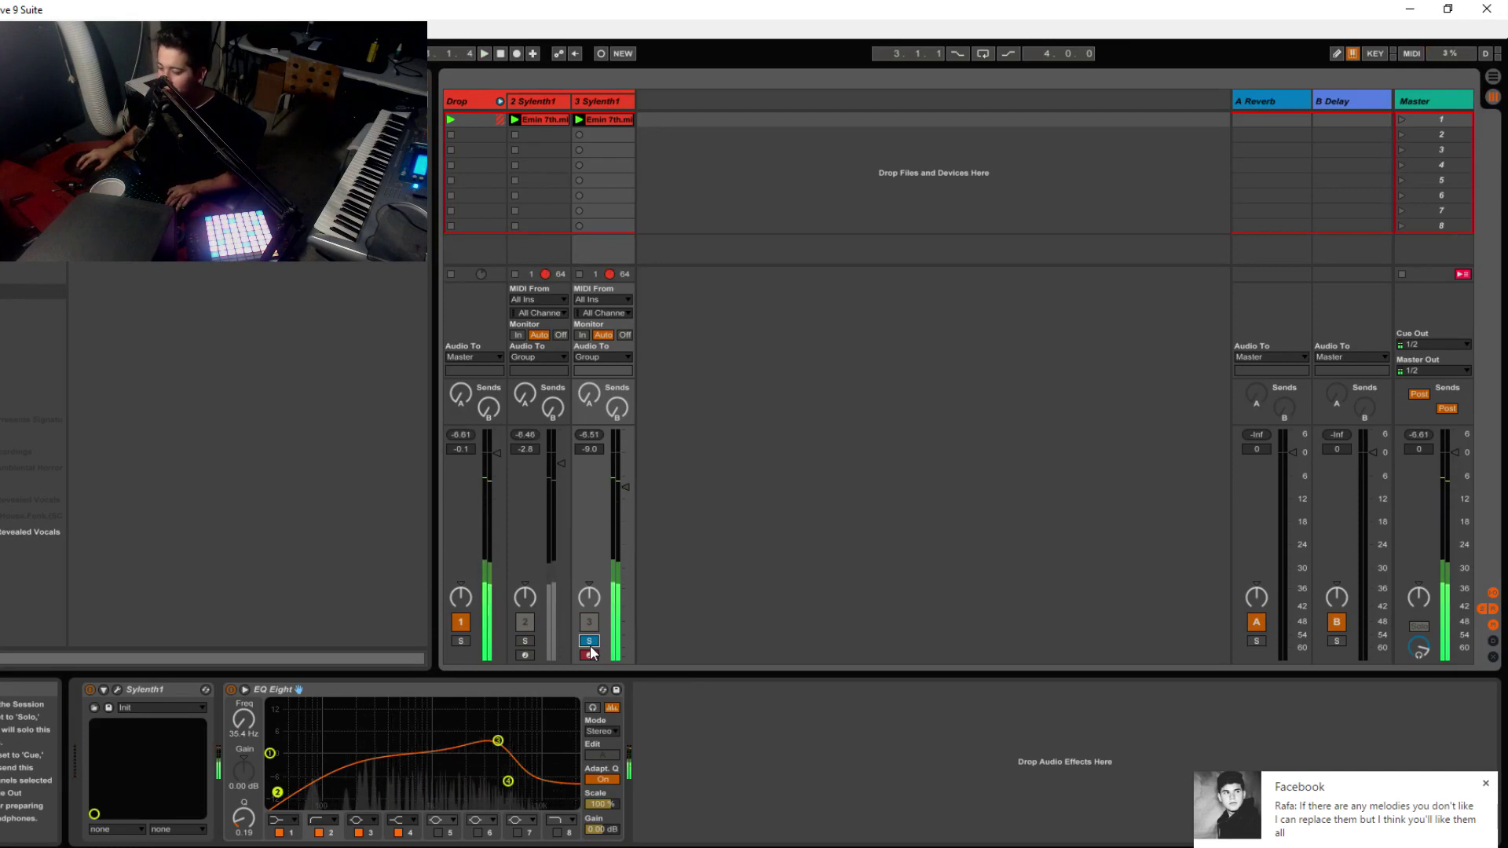
click(589, 640)
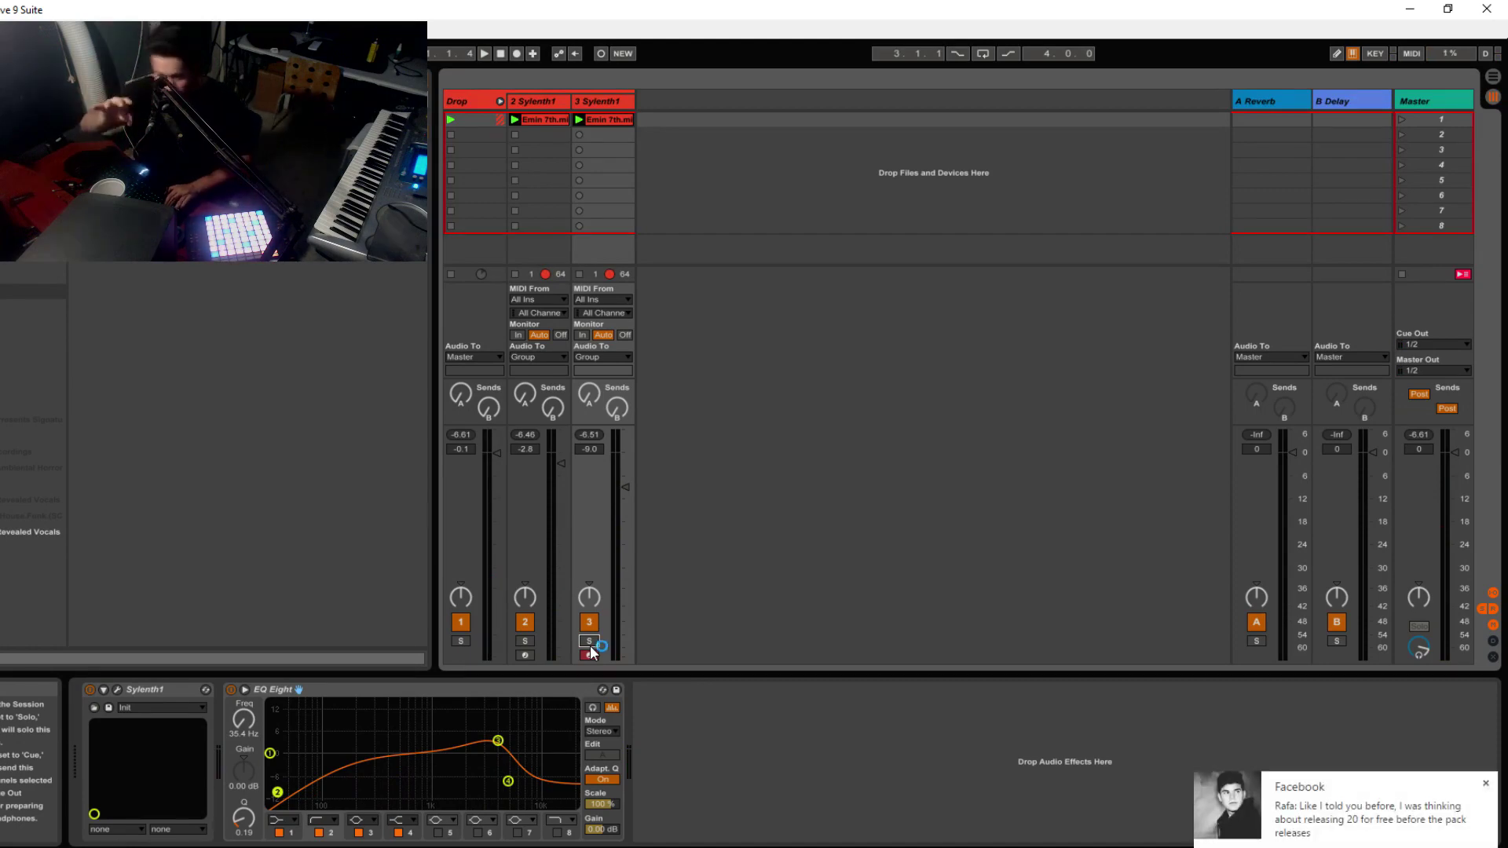
Step: Dismiss the pop-up notification and play both Sylenth1 layers together
click(1486, 783)
key(Tab)
key(Tab)
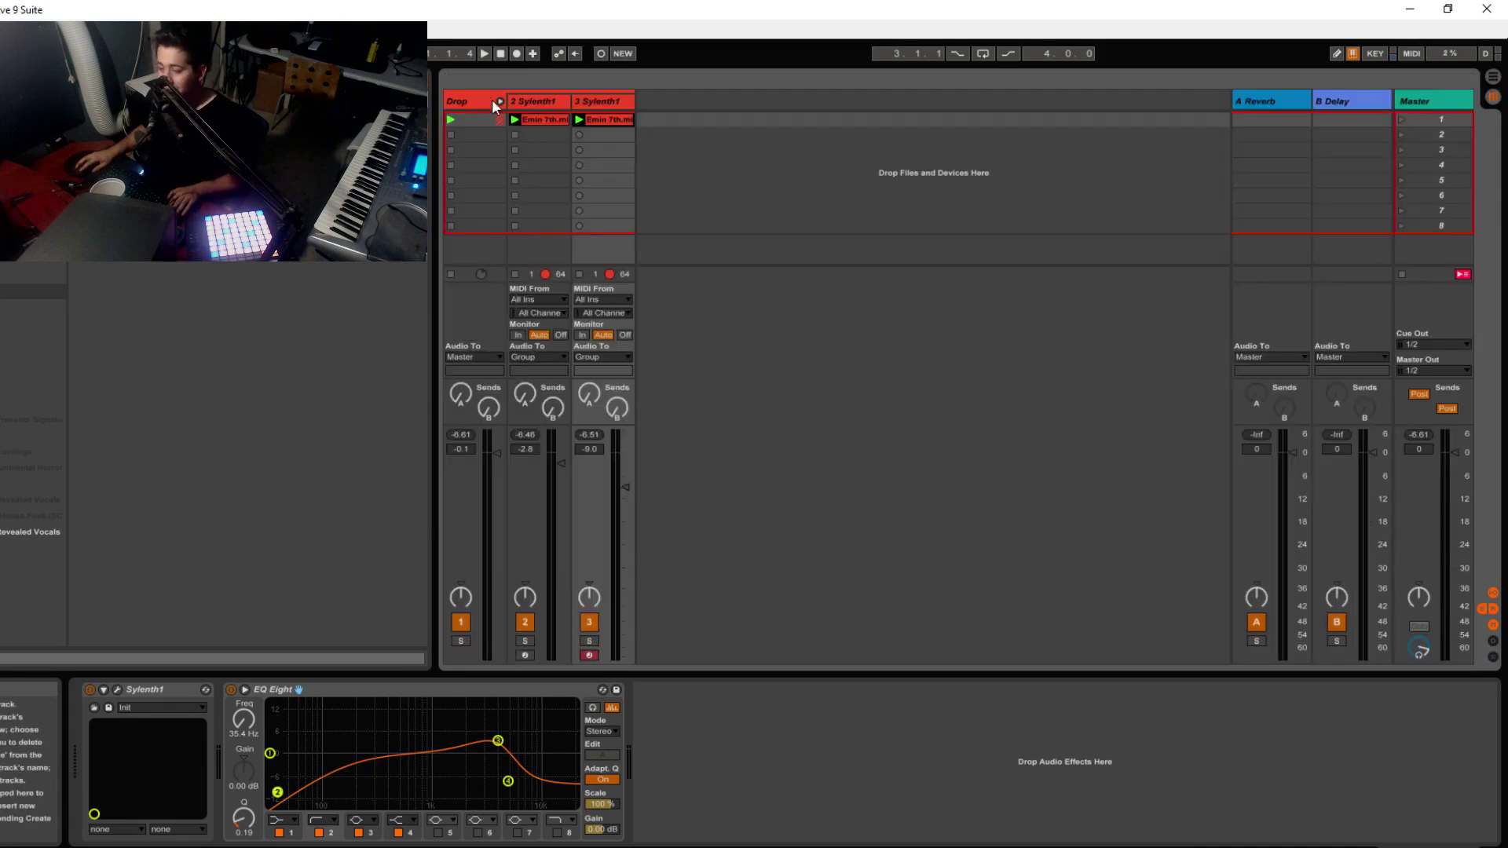
click(540, 102)
key(space)
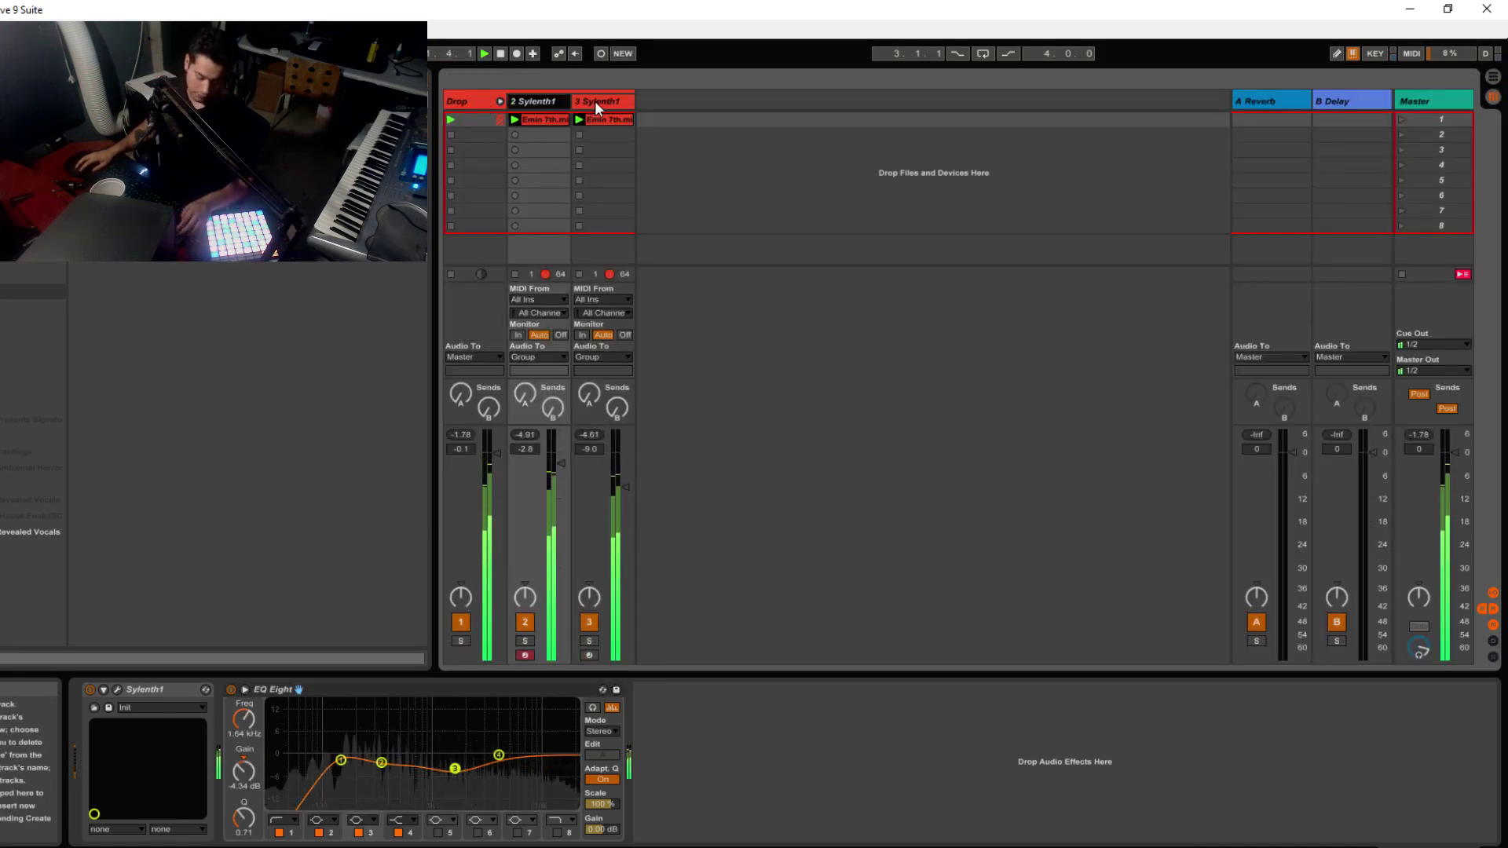
Step: Stop playback and load the OTT multiband compression preset on the Drop group
click(464, 104)
key(space)
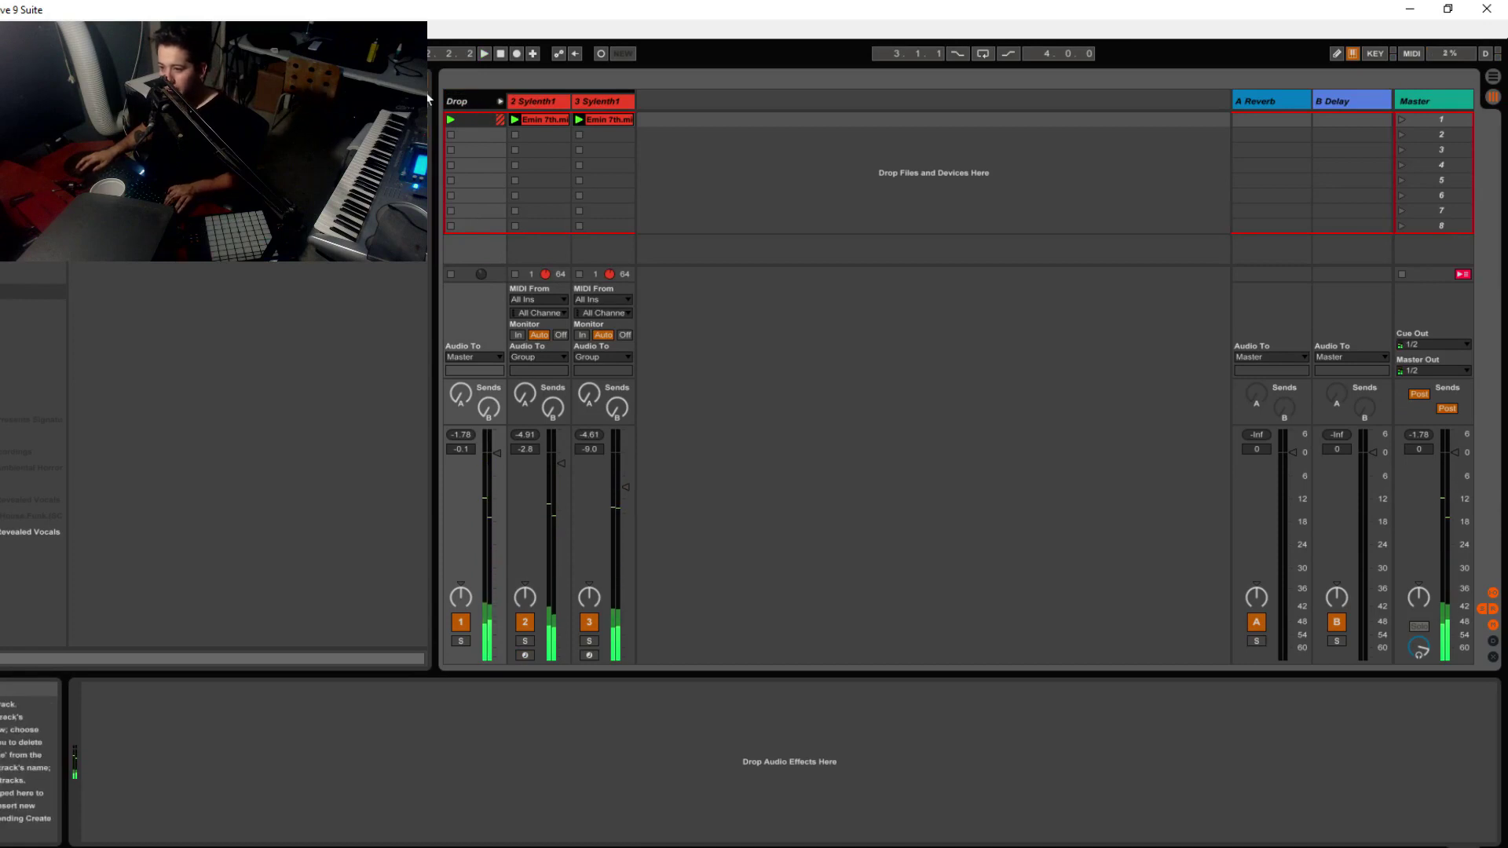
click(31, 163)
click(31, 211)
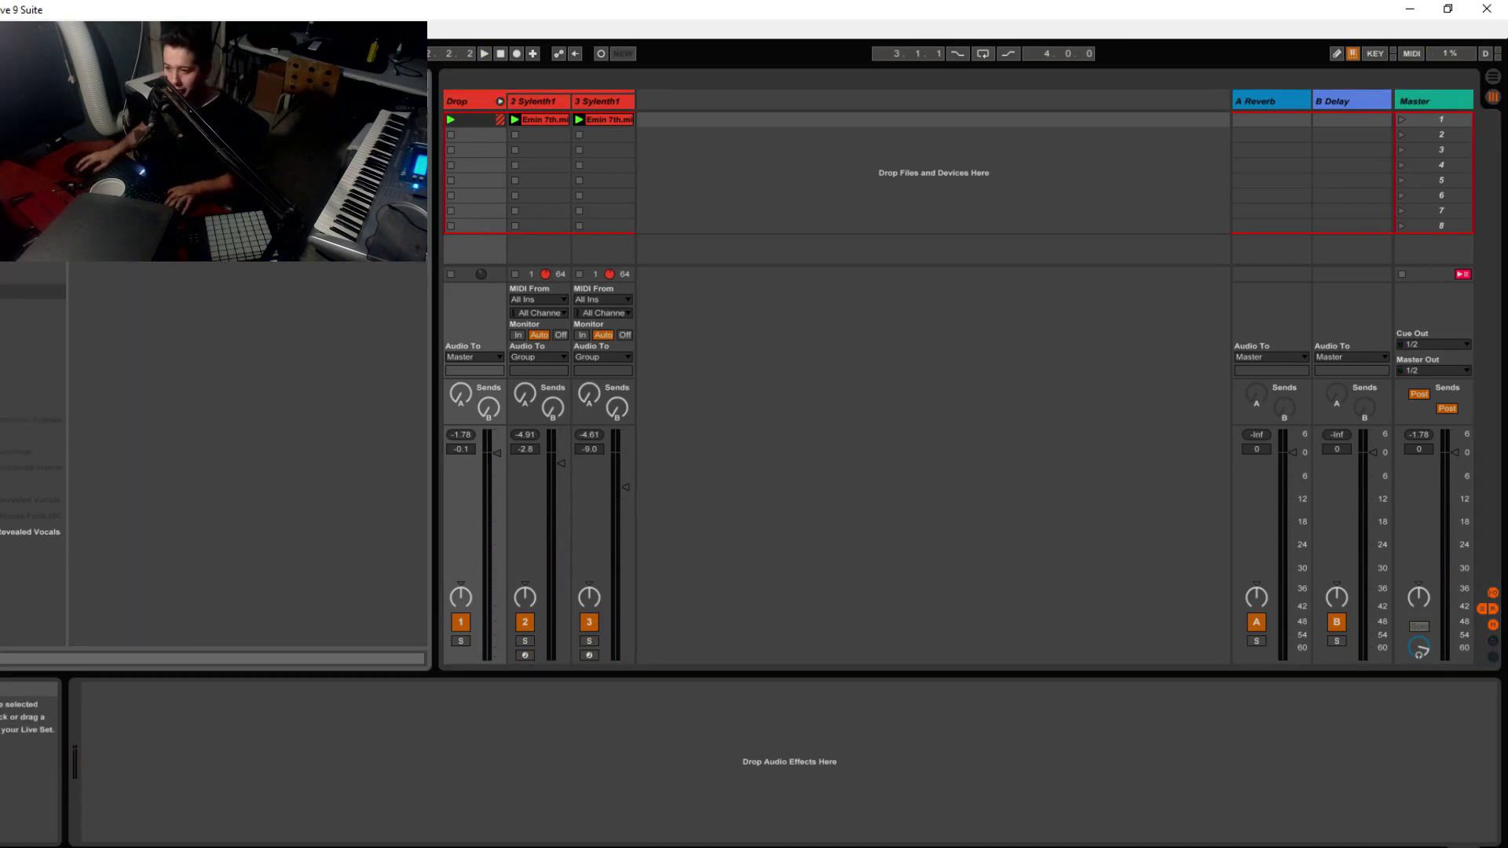
drag(469, 103, 469, 103)
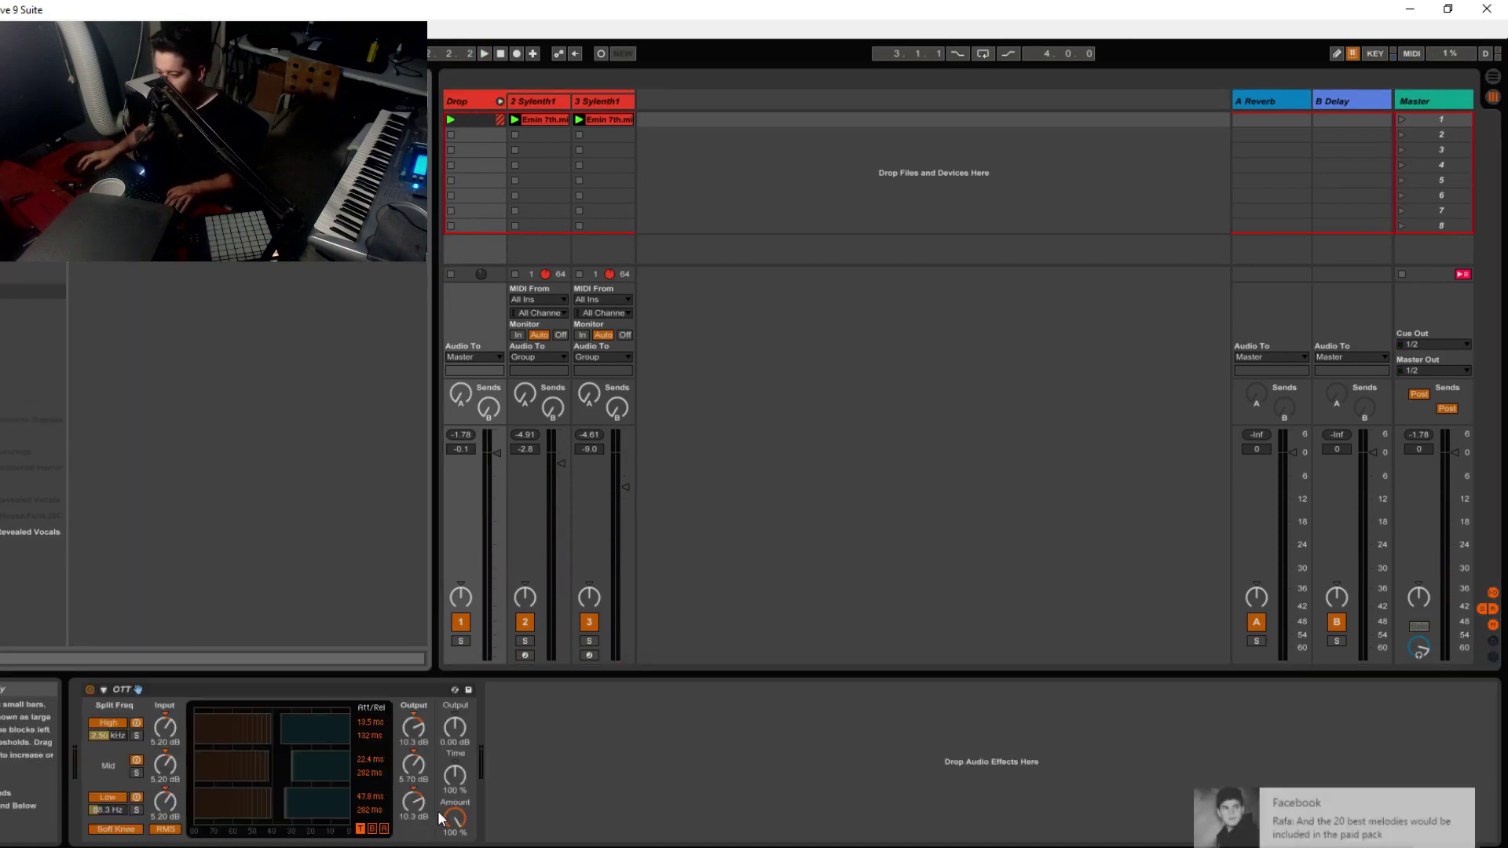
Step: Set the OTT amount to 51% during playback and dismiss the pop-up notifications
key(space)
mouse_move(455, 818)
mouse_down()
mouse_move(455, 845)
mouse_move(455, 830)
mouse_up()
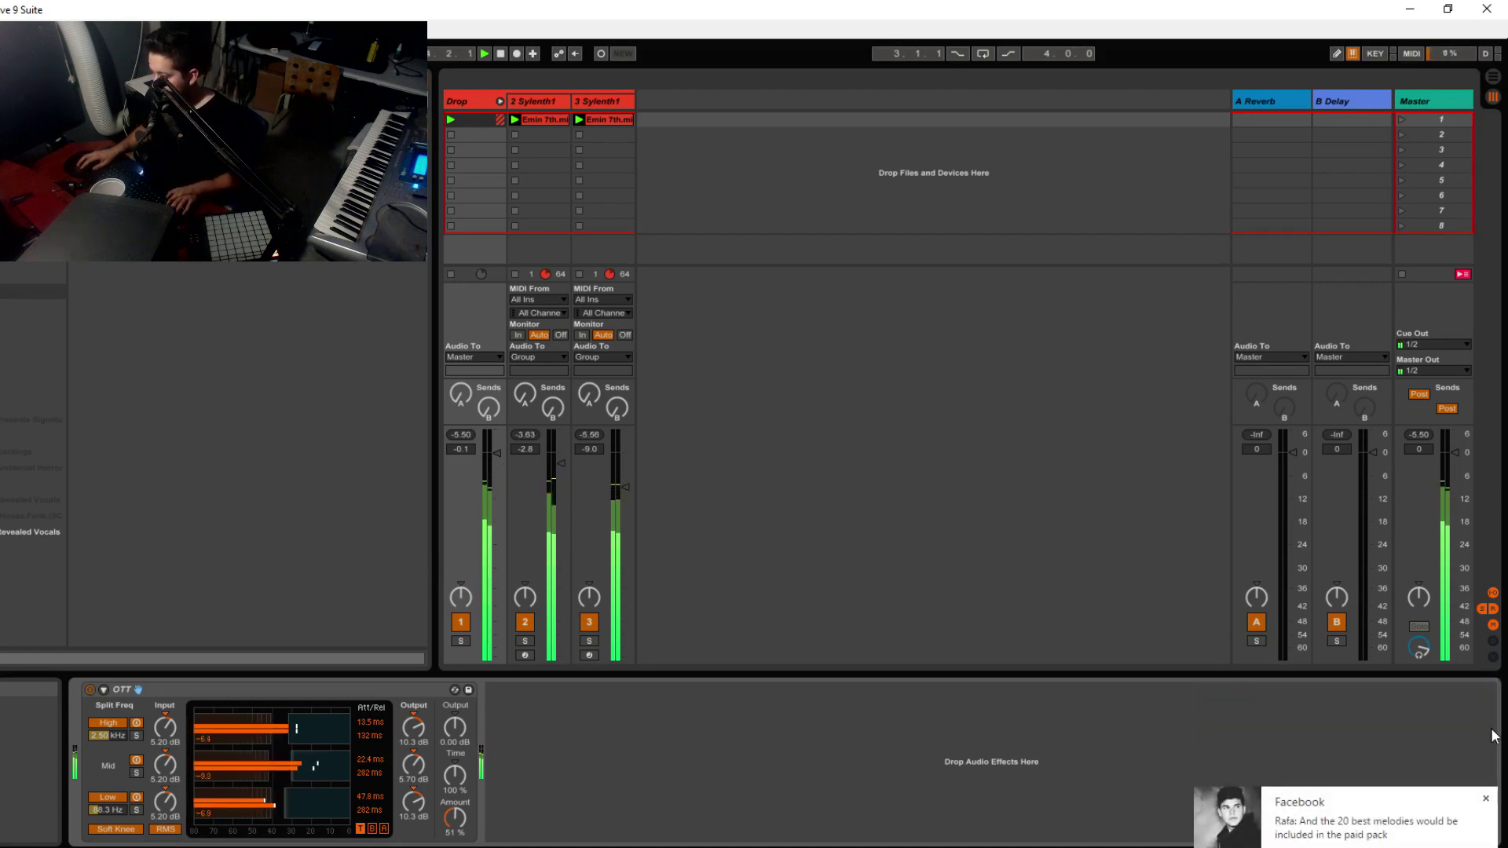
click(1485, 798)
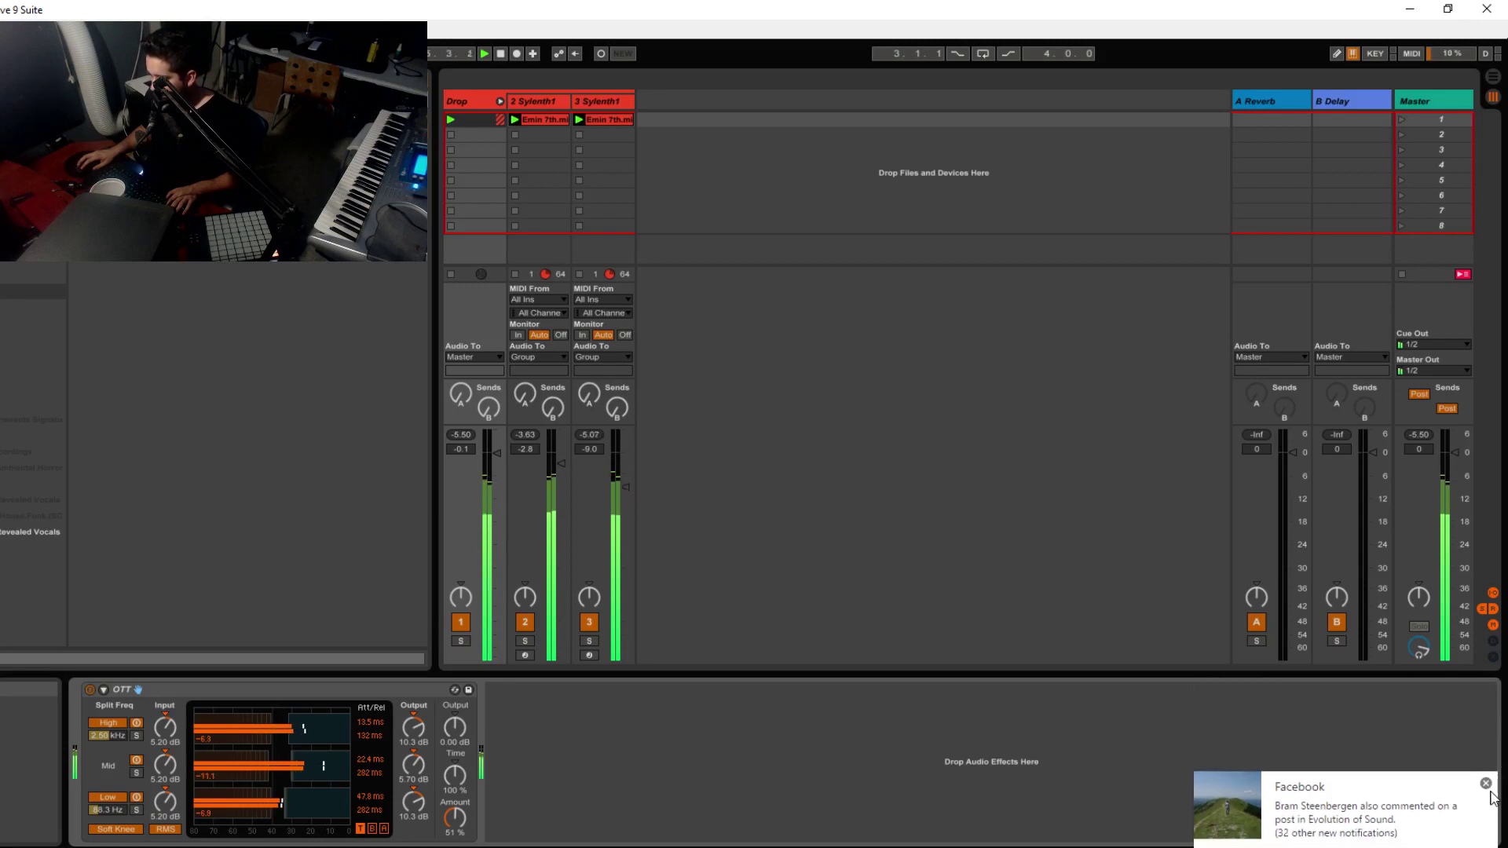
click(1486, 784)
click(801, 540)
key(space)
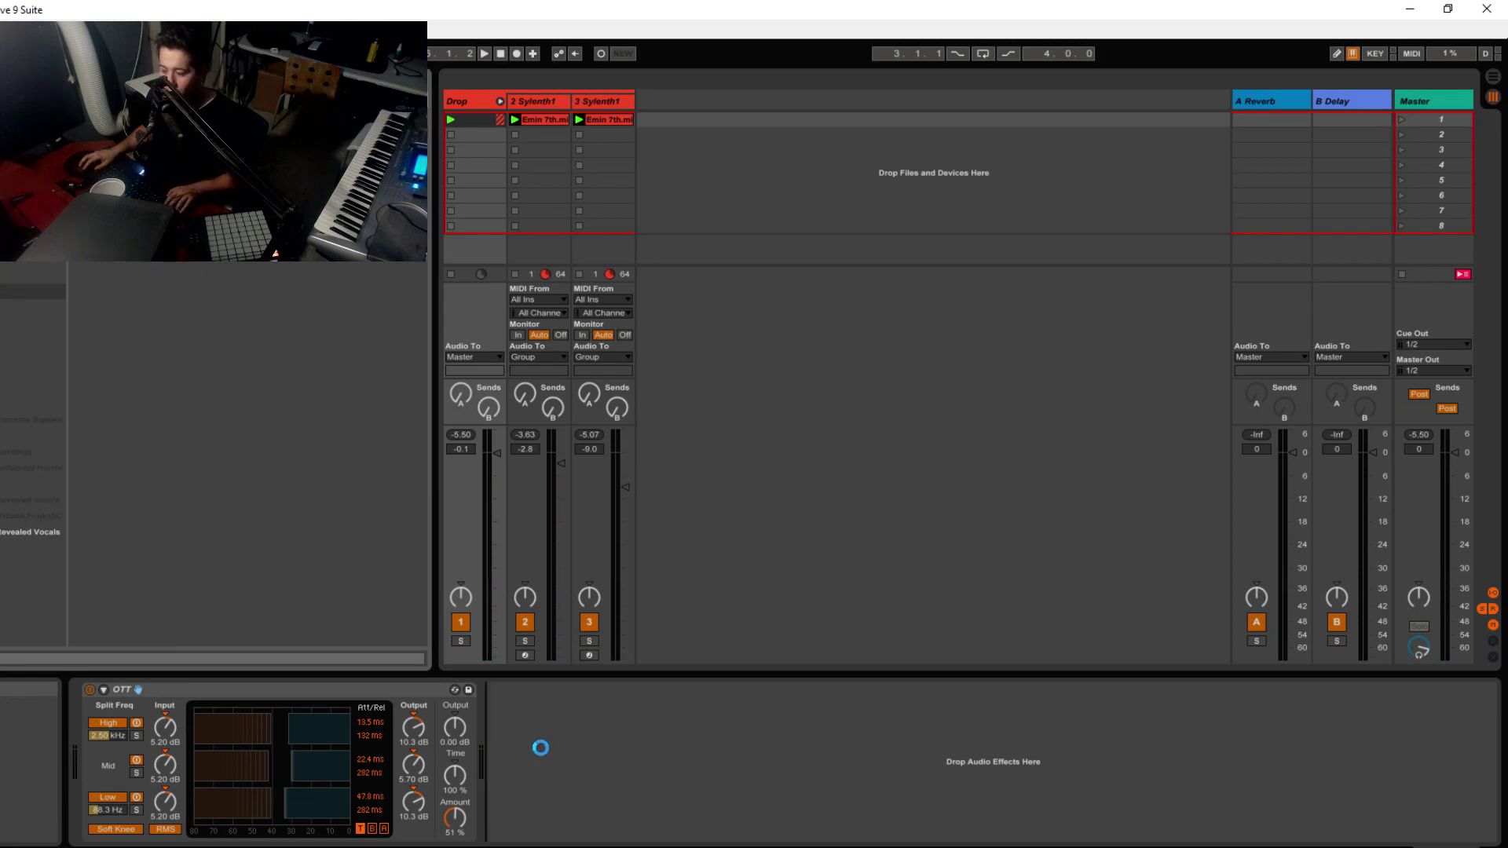
Step: Add a Saturator after OTT on the Drop group, raise its Drive and set its color frequency to 1.06 kHz
click(505, 734)
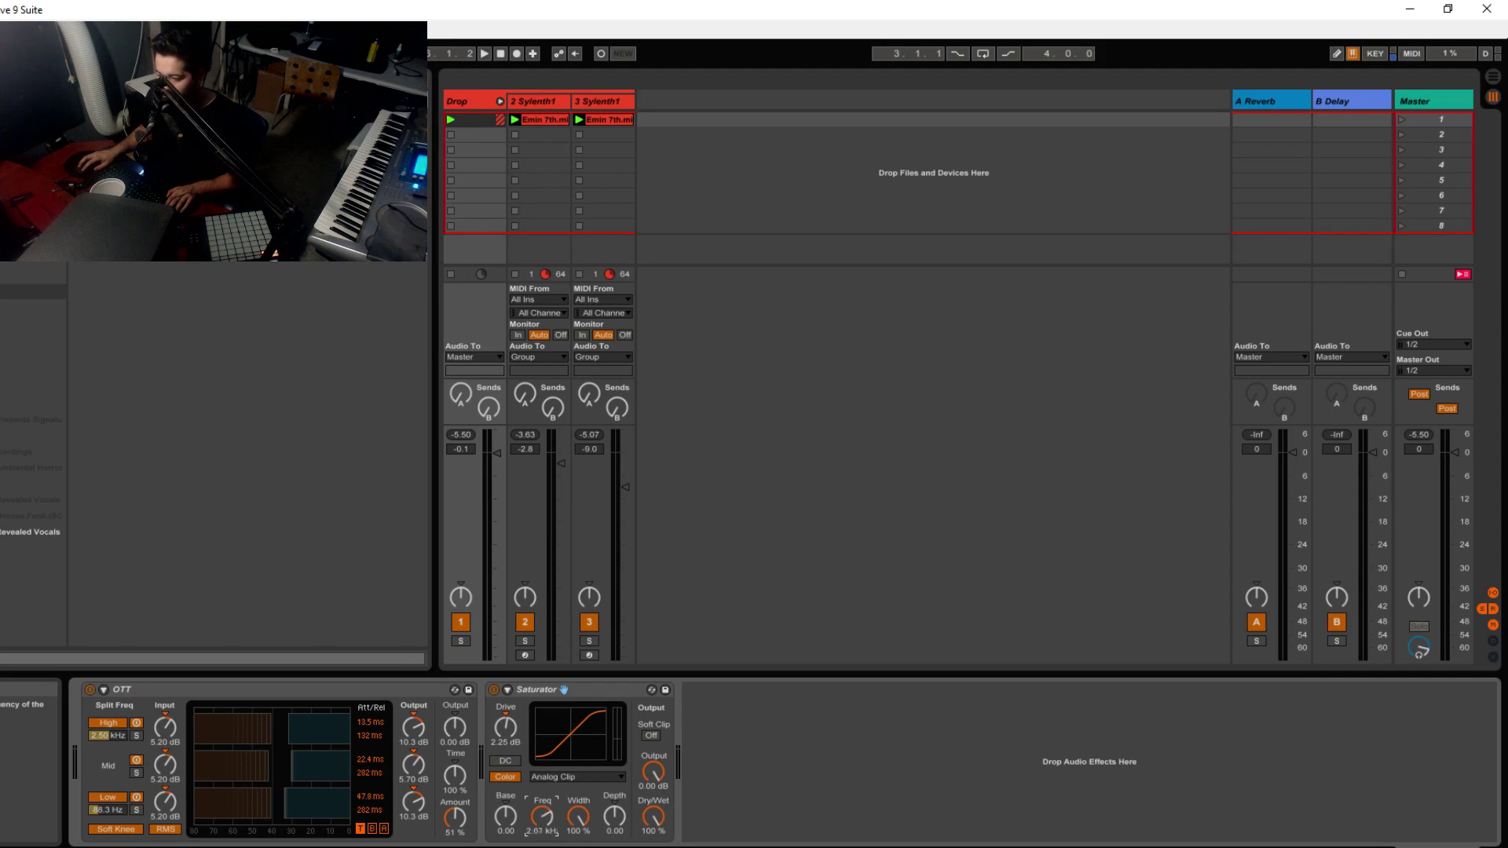
key(space)
drag(505, 729, 505, 716)
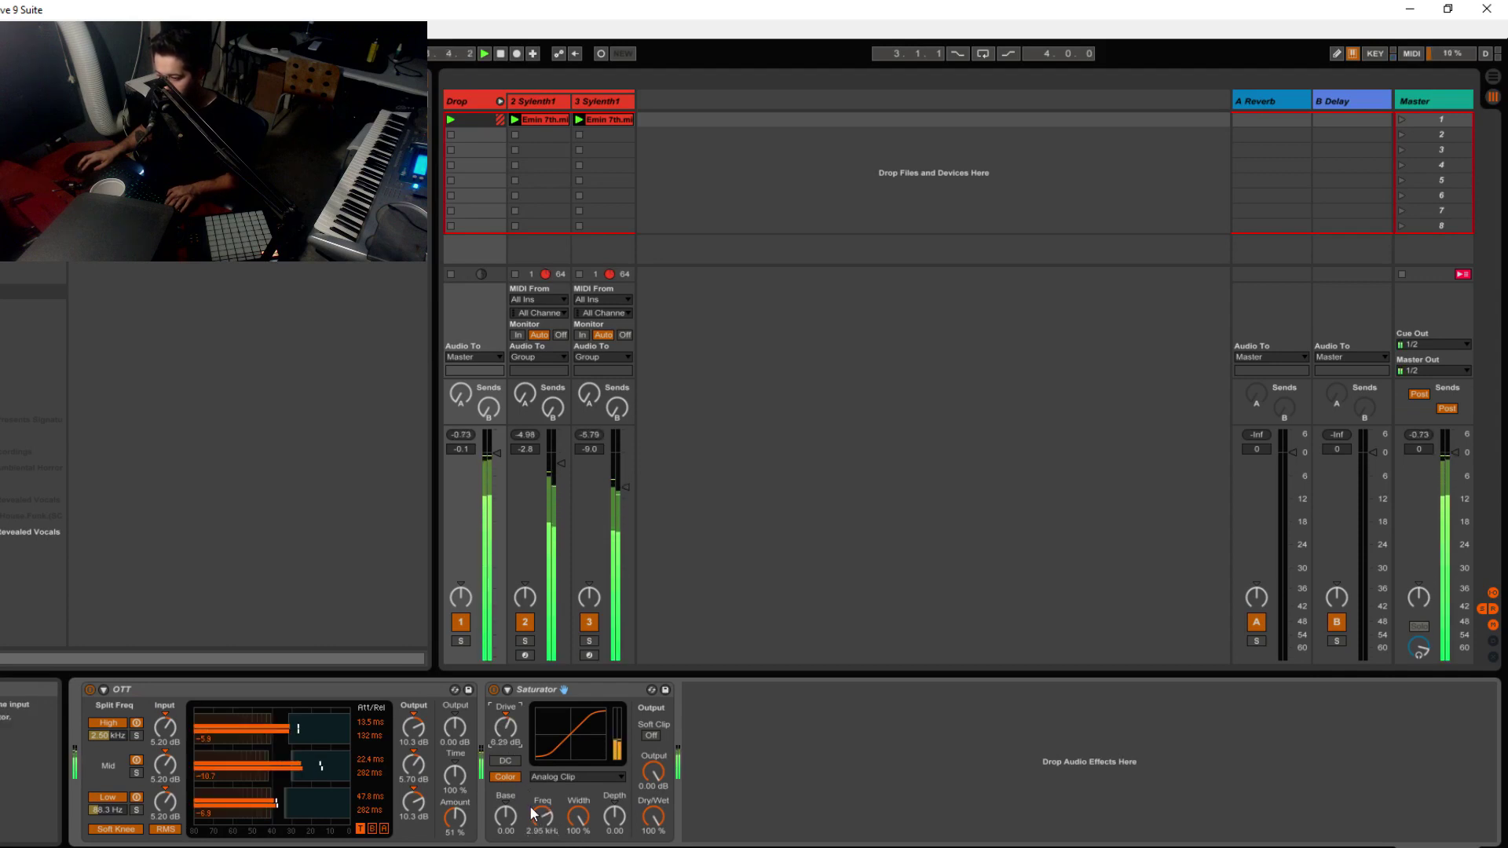
drag(532, 813, 532, 836)
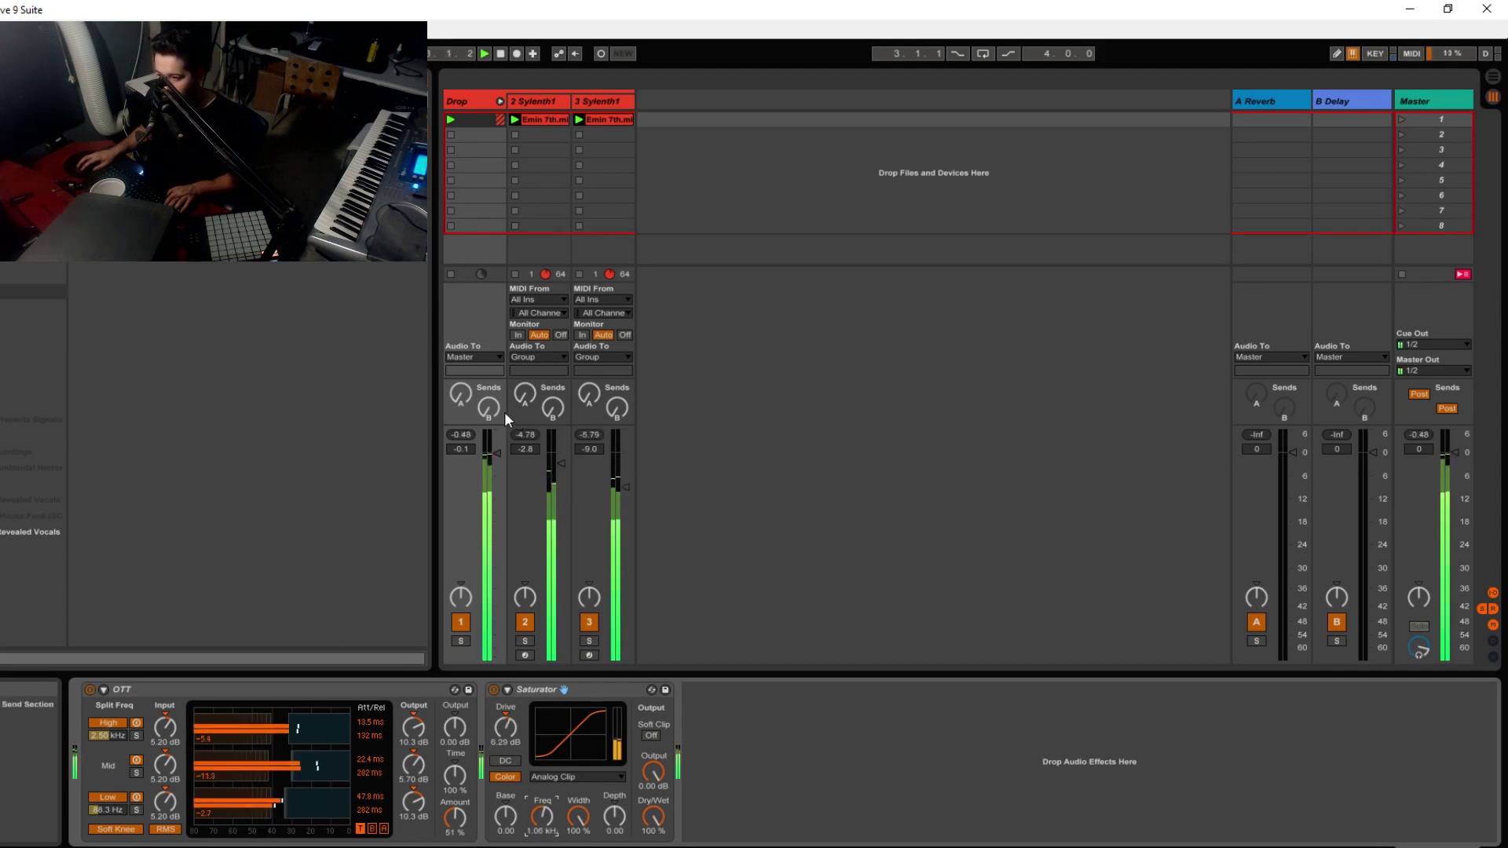
key(space)
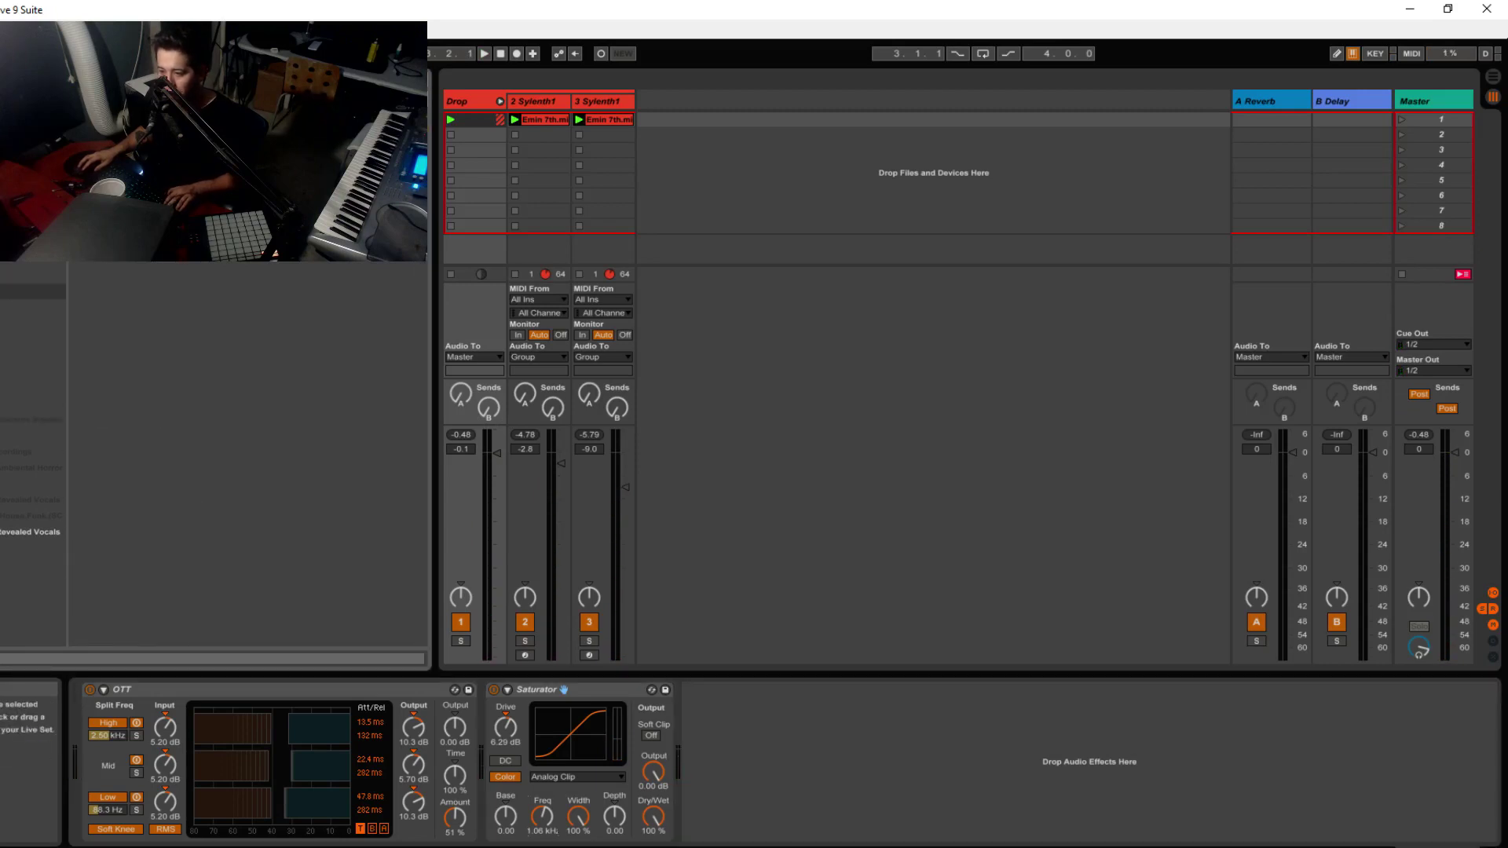
Step: Add an EQ Eight after the Saturator and make band 2 a low cut at about 54 Hz with a Q of 0.43
drag(118, 196, 786, 777)
key(space)
click(818, 760)
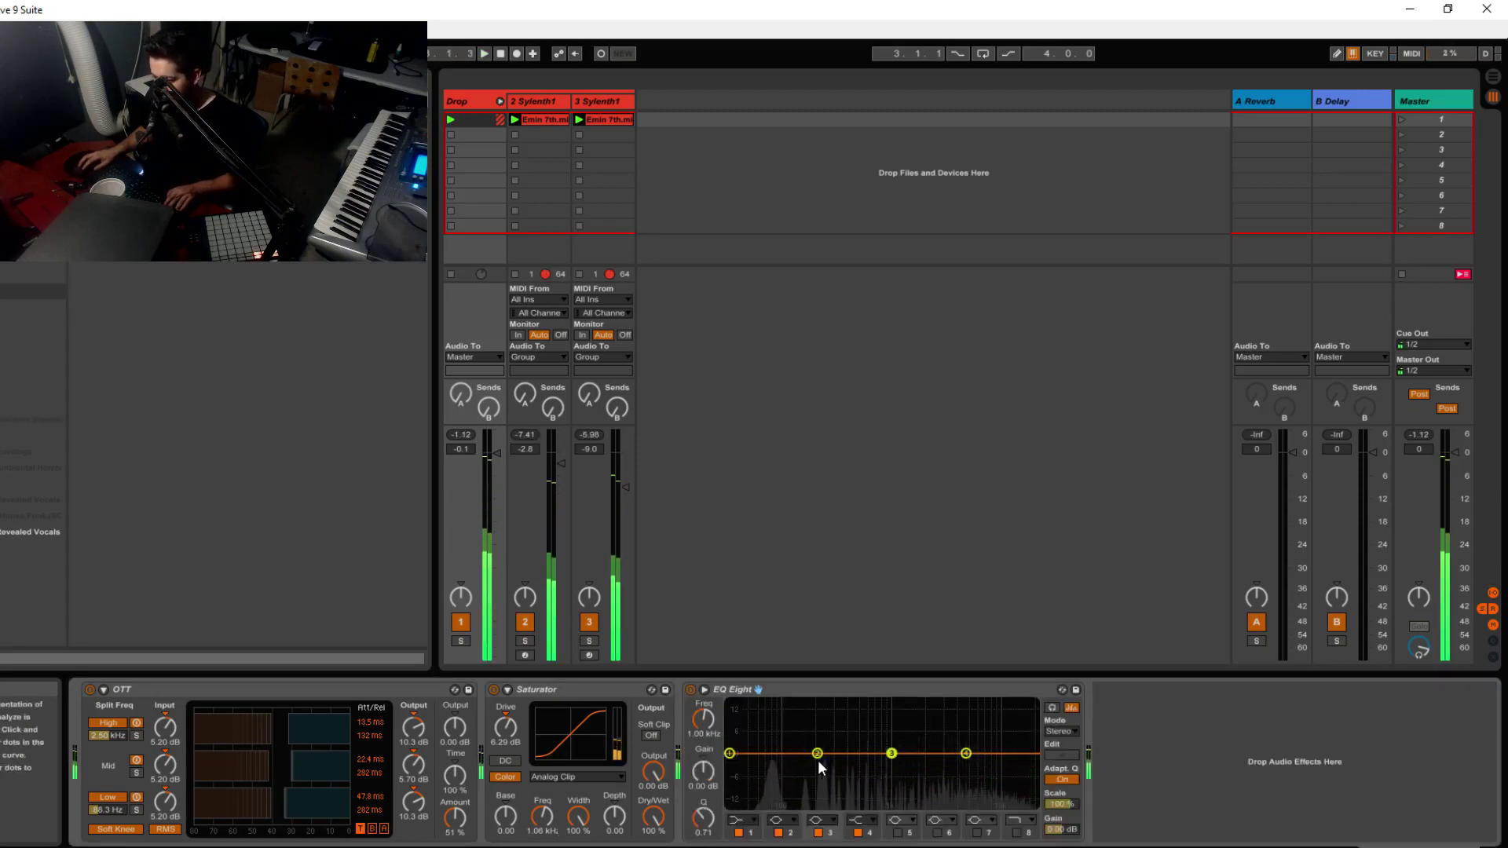
click(792, 820)
click(785, 732)
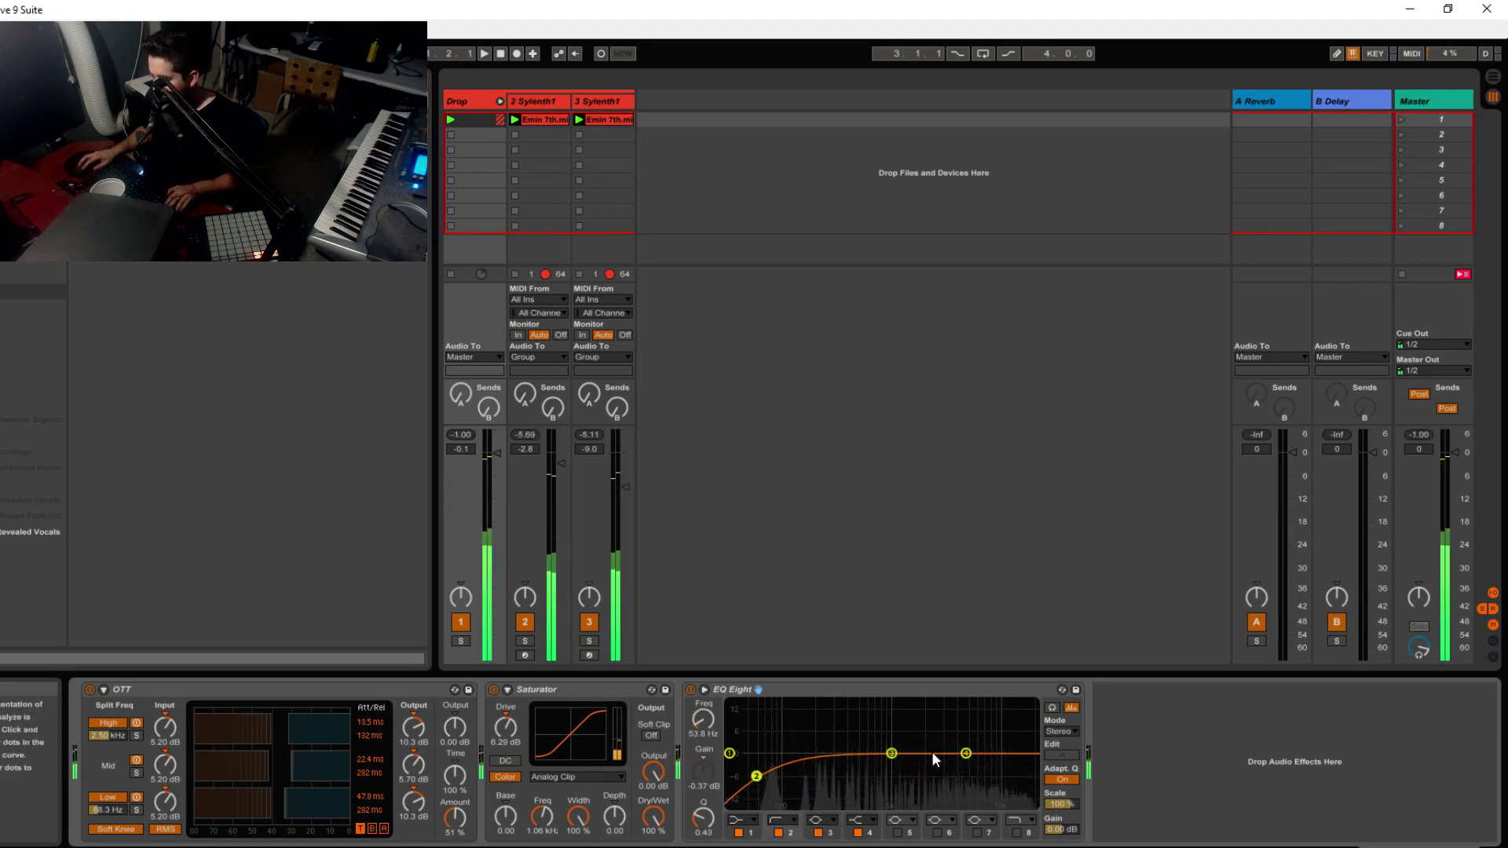
Step: Lower band 4 of the group's EQ Eight by 2.11 dB at 5.10 kHz and compare the sound with the EQ bypassed
drag(966, 753, 968, 760)
key(space)
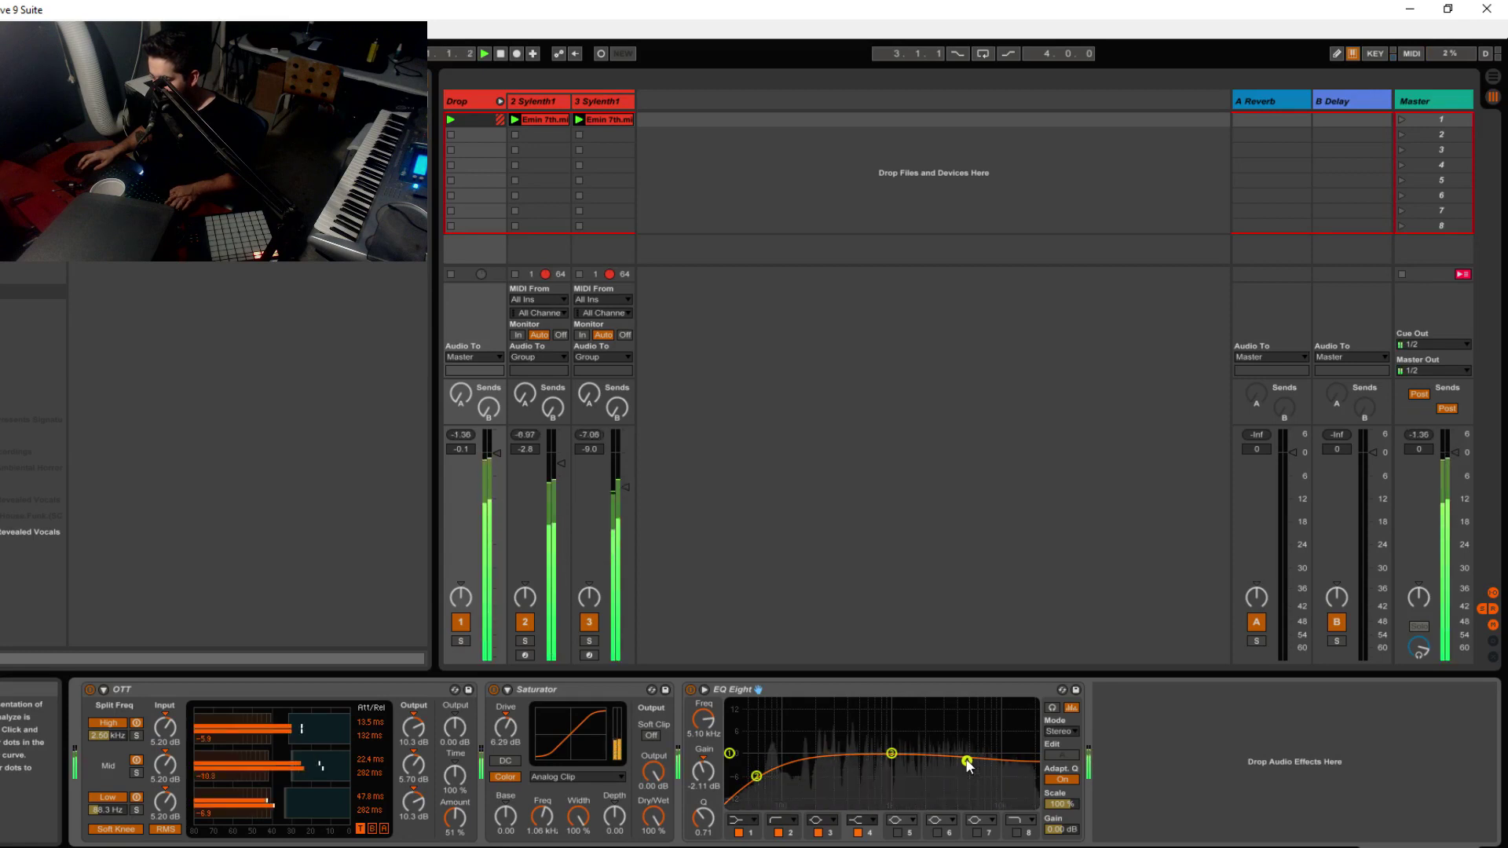
click(690, 690)
click(690, 689)
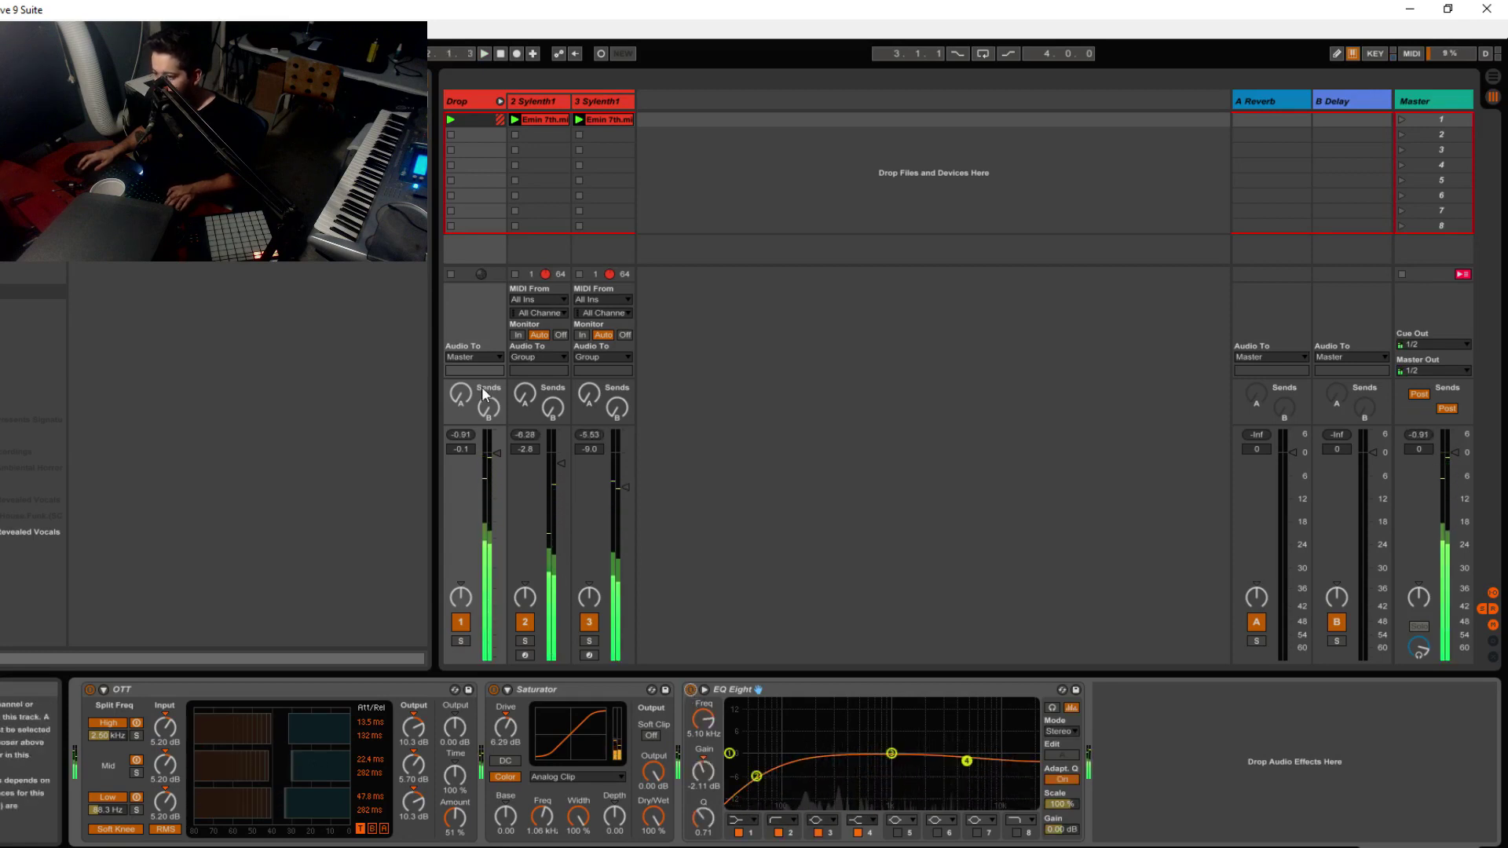
Step: Raise the Drop group's send to the A Reverb return and audition the result
key(space)
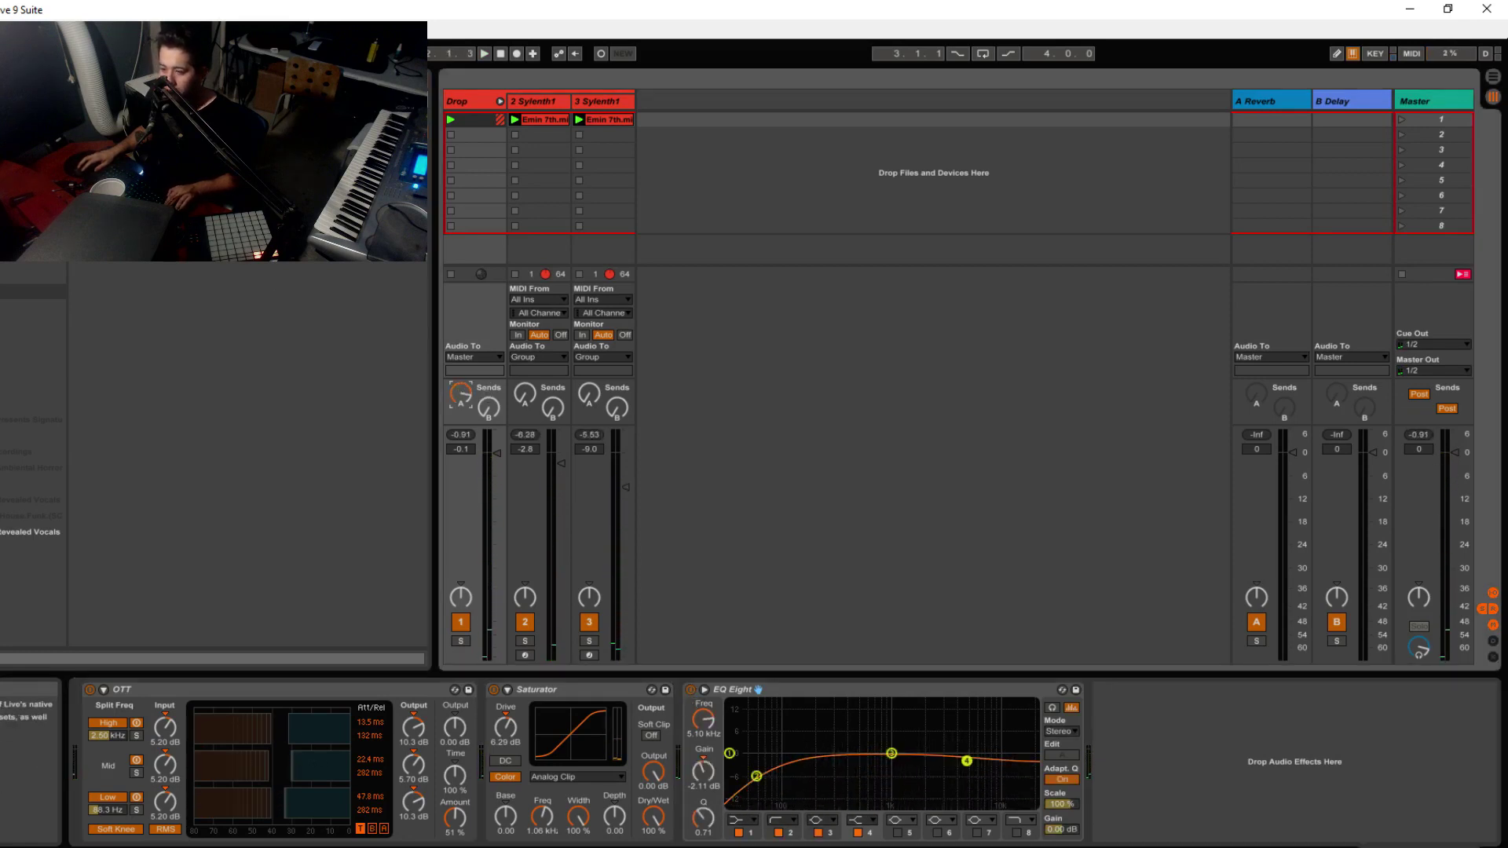
key(space)
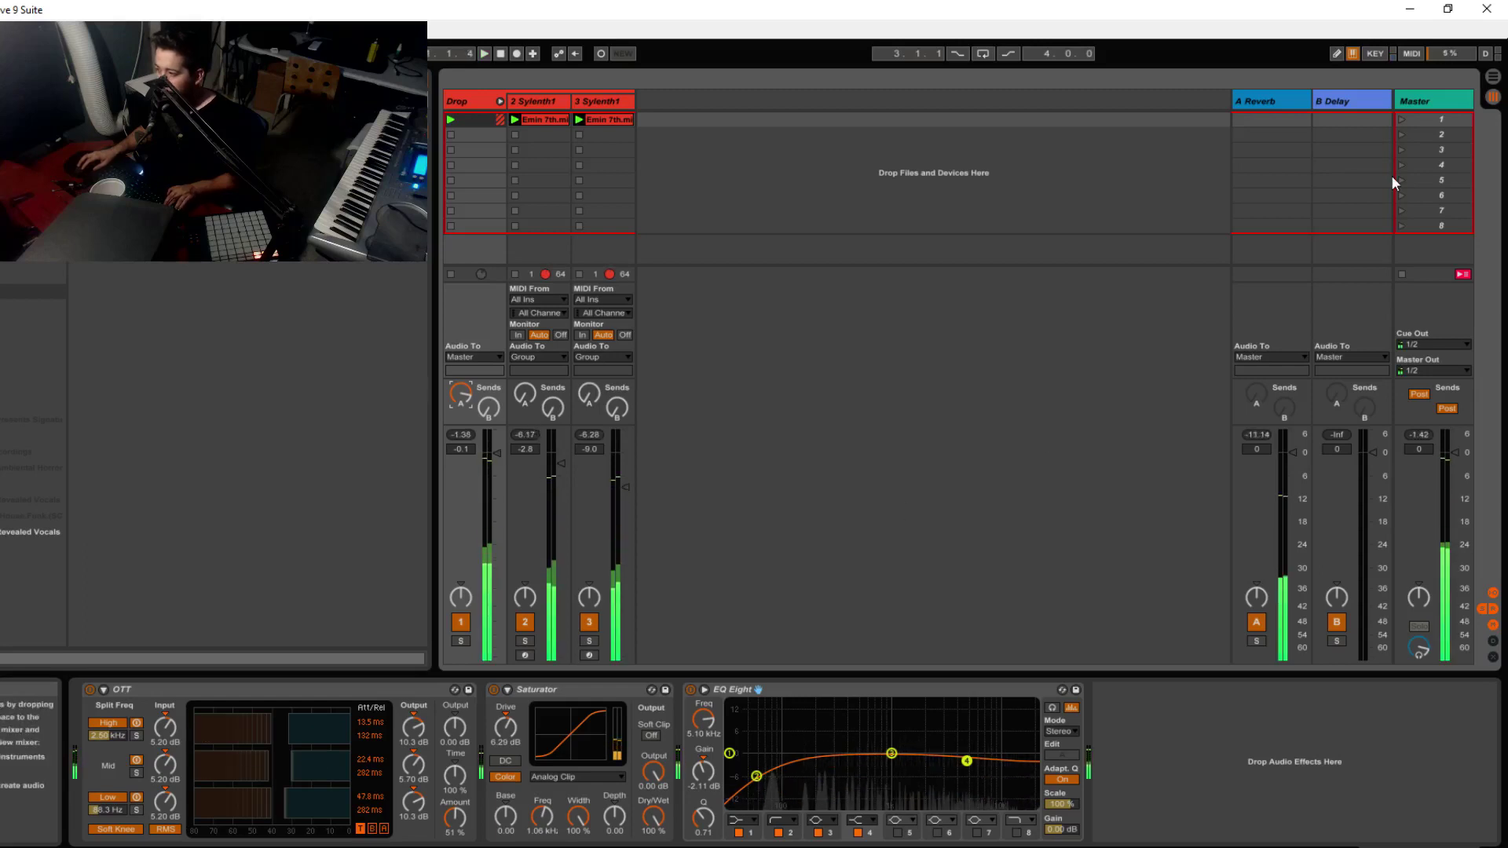
Step: Shorten the Decay Time of the Reverb on the A Reverb return and audition it with the Drop group
click(1283, 107)
drag(302, 819, 302, 845)
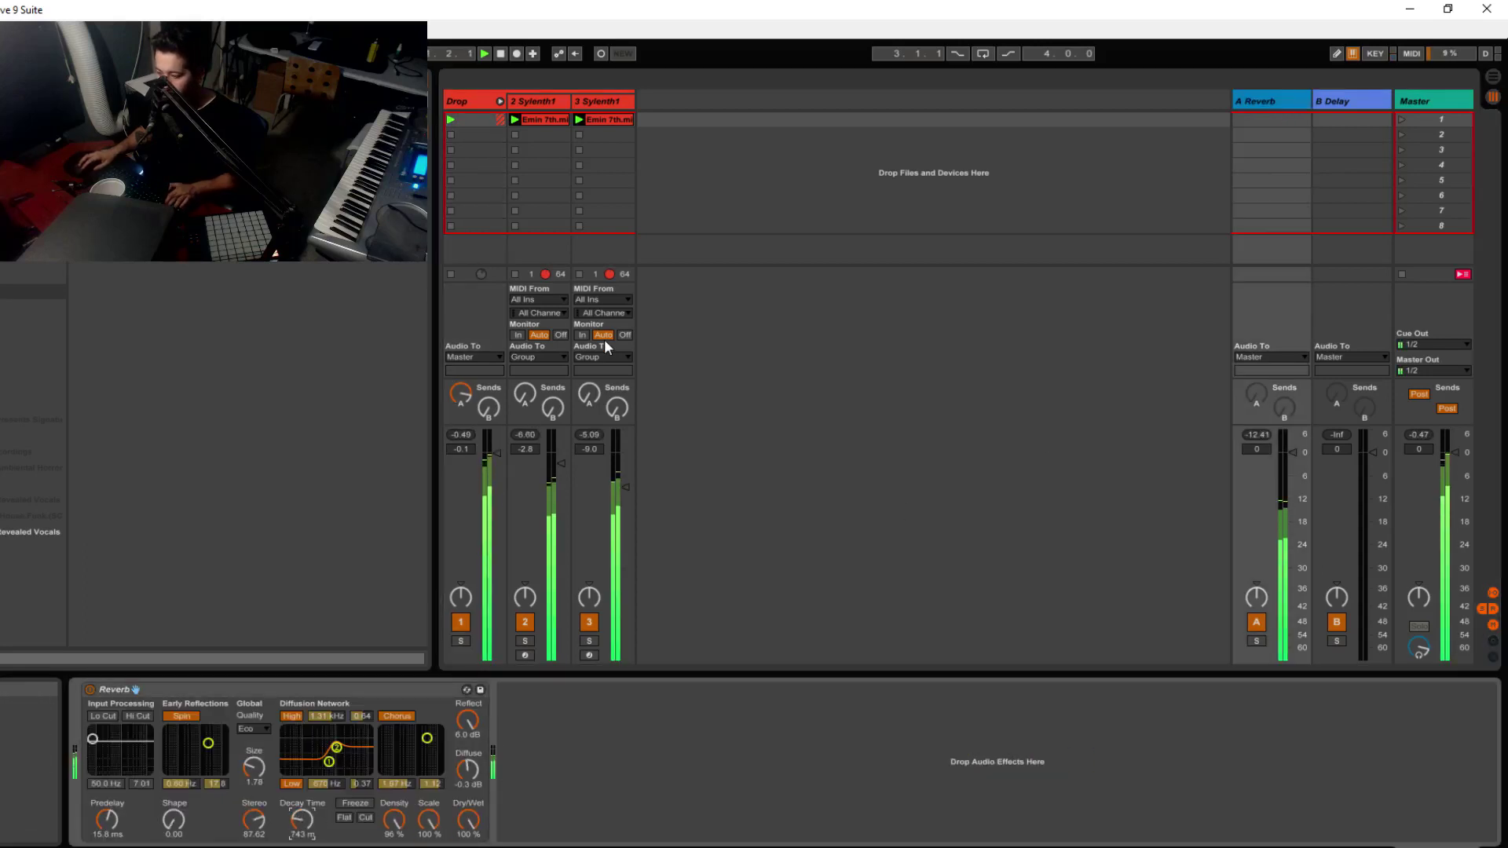
click(474, 97)
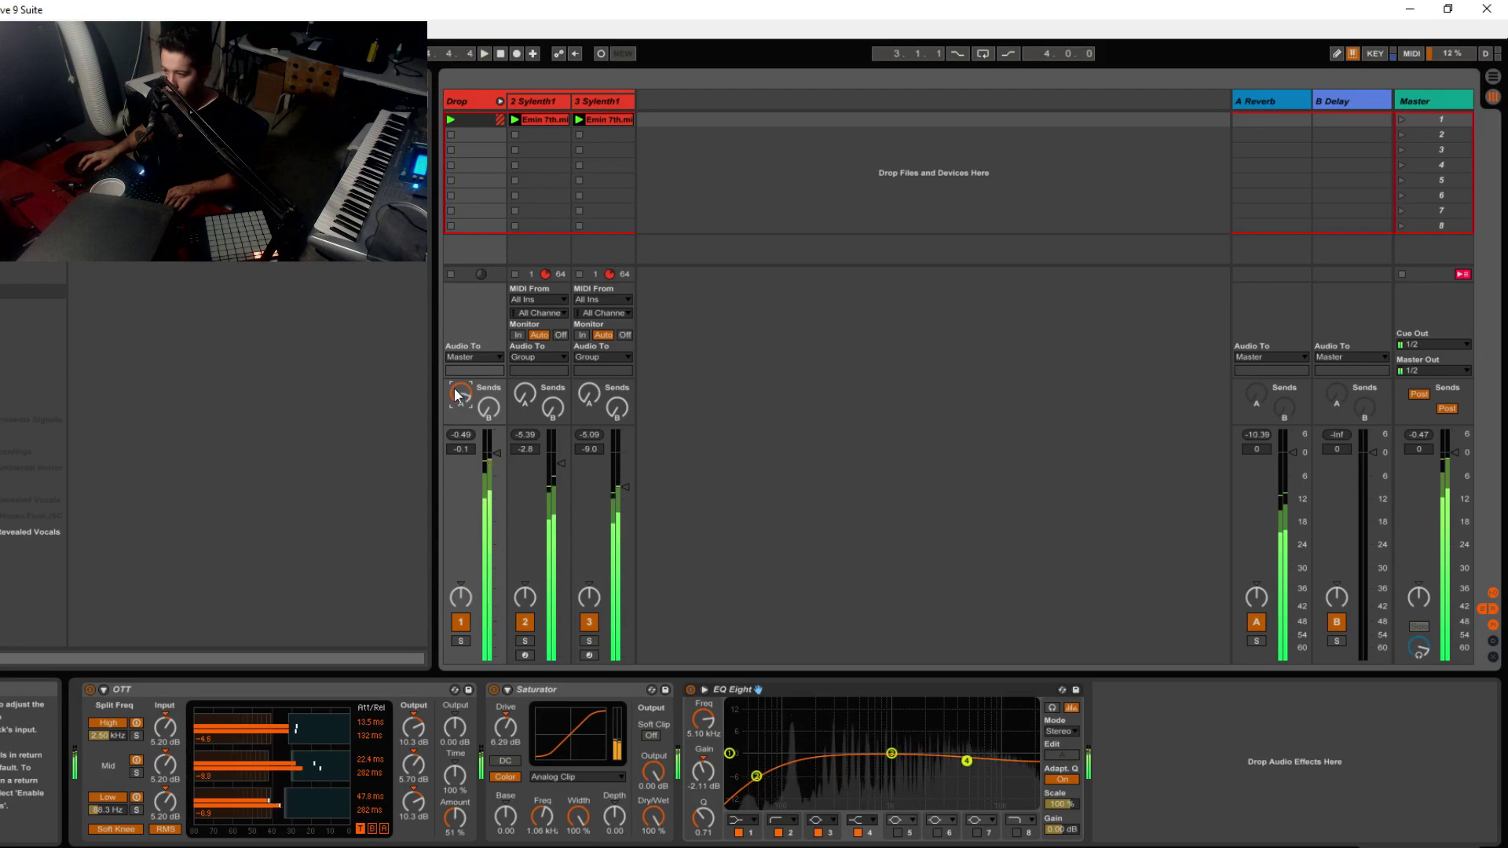
key(space)
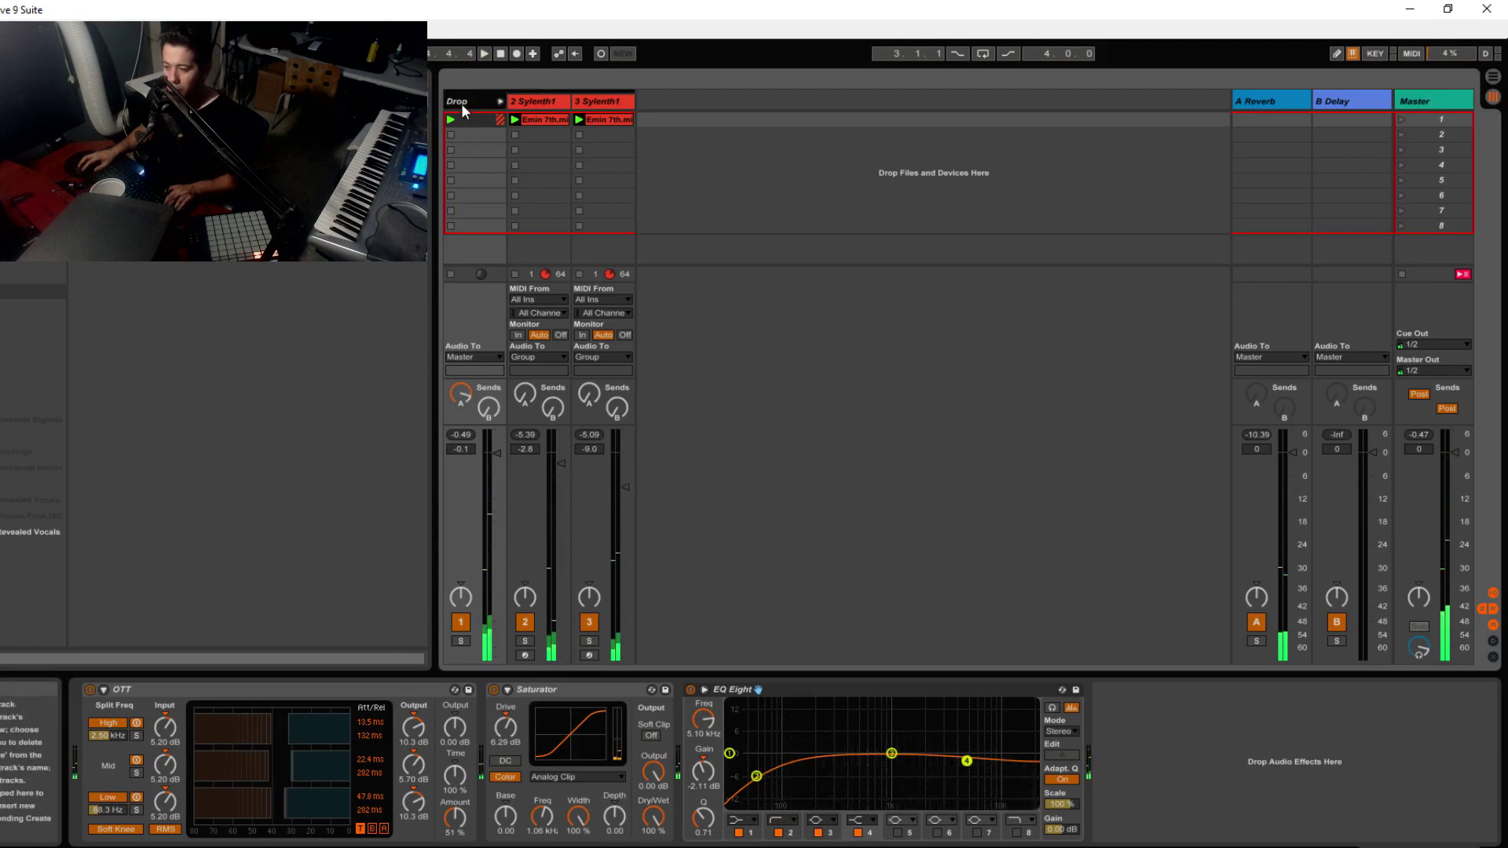
Step: Open the Sylenth1 instrument of track 2 and position its window so all controls are accessible
click(552, 102)
click(119, 689)
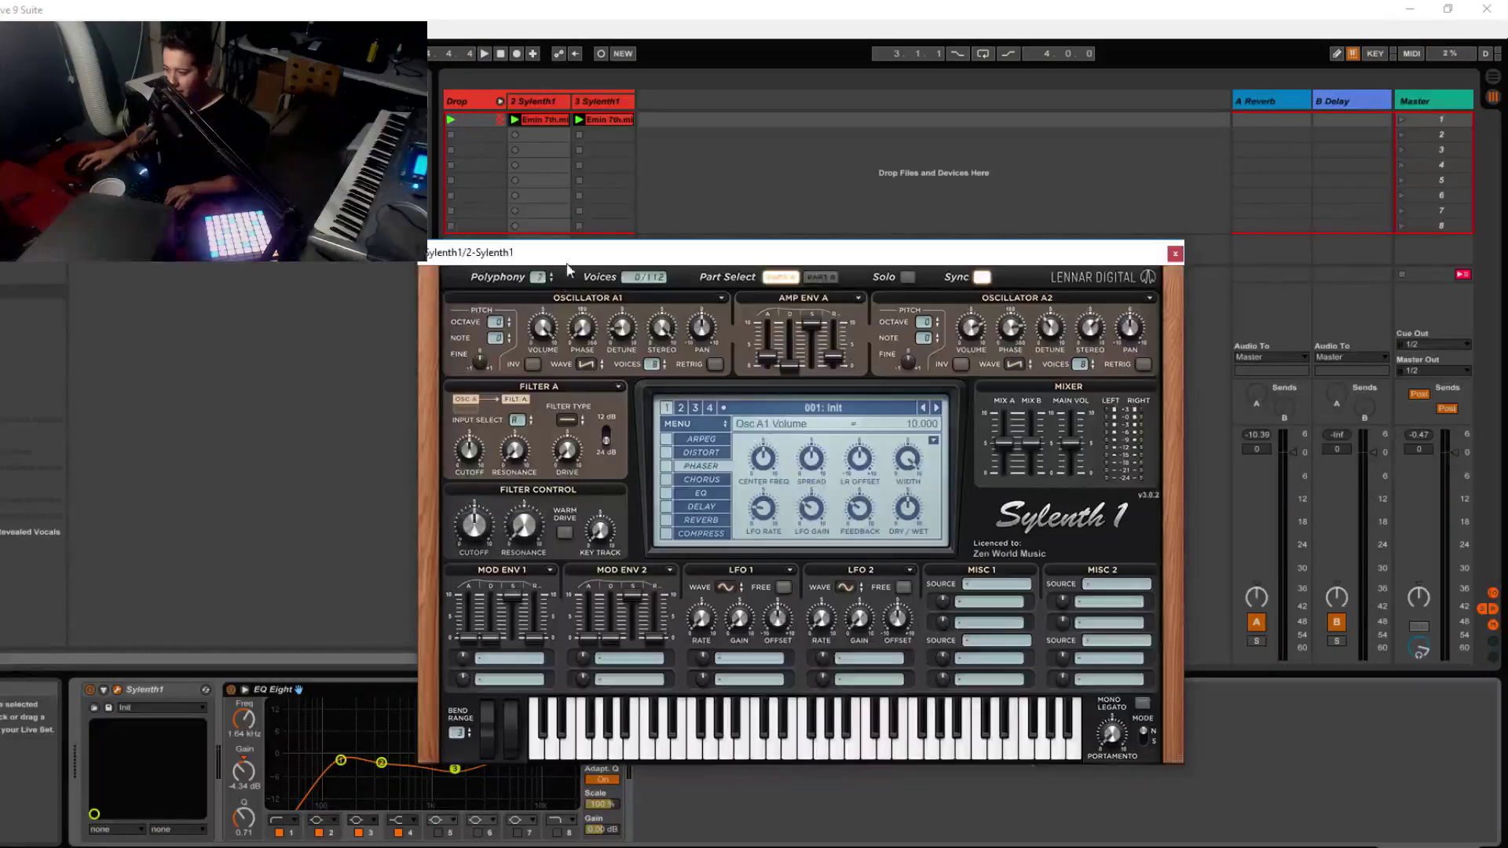
drag(567, 264, 983, 168)
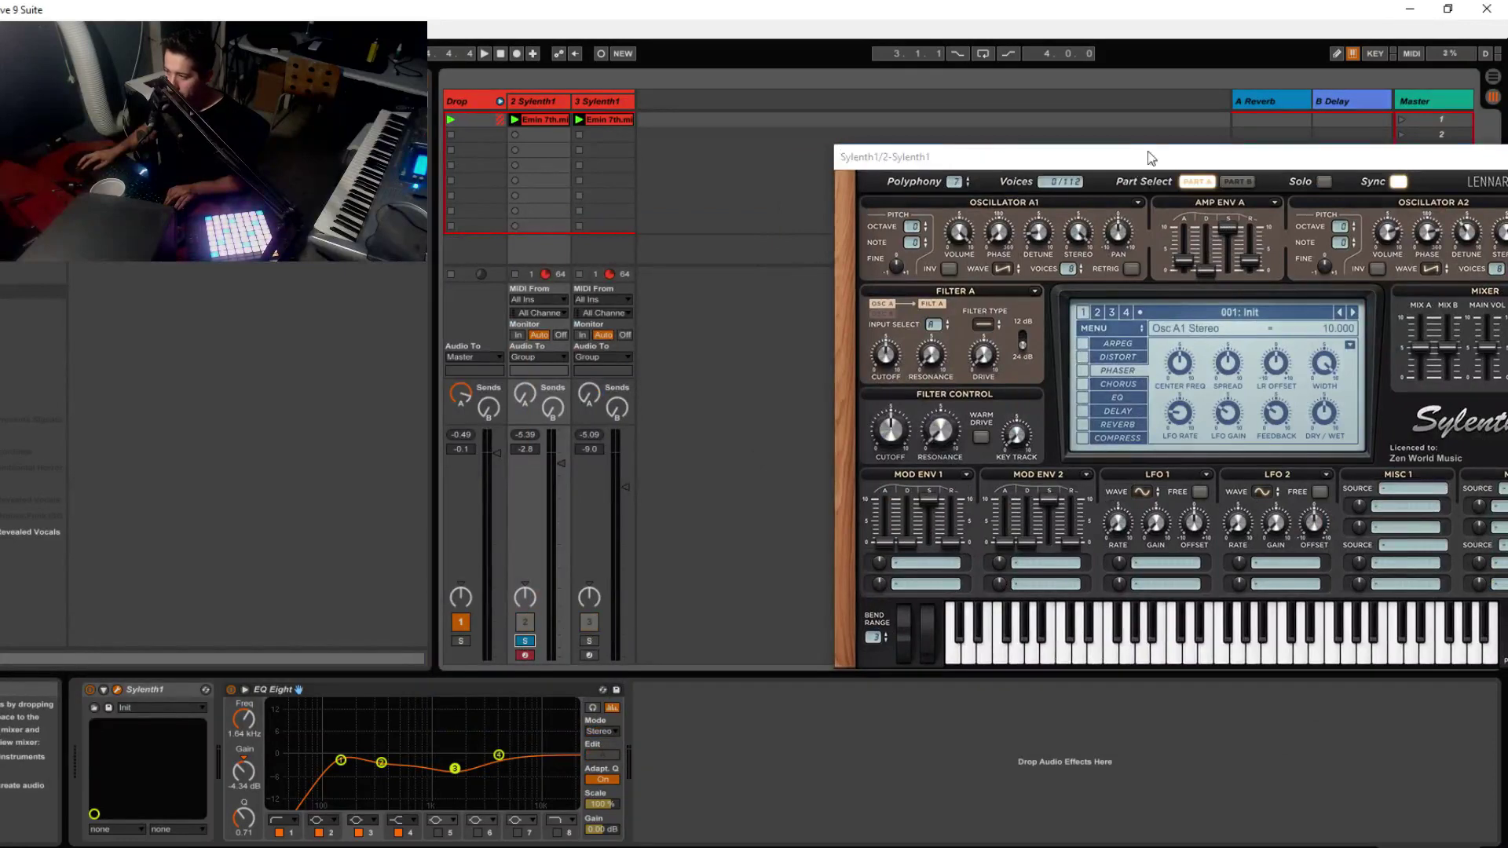
drag(1151, 158, 730, 194)
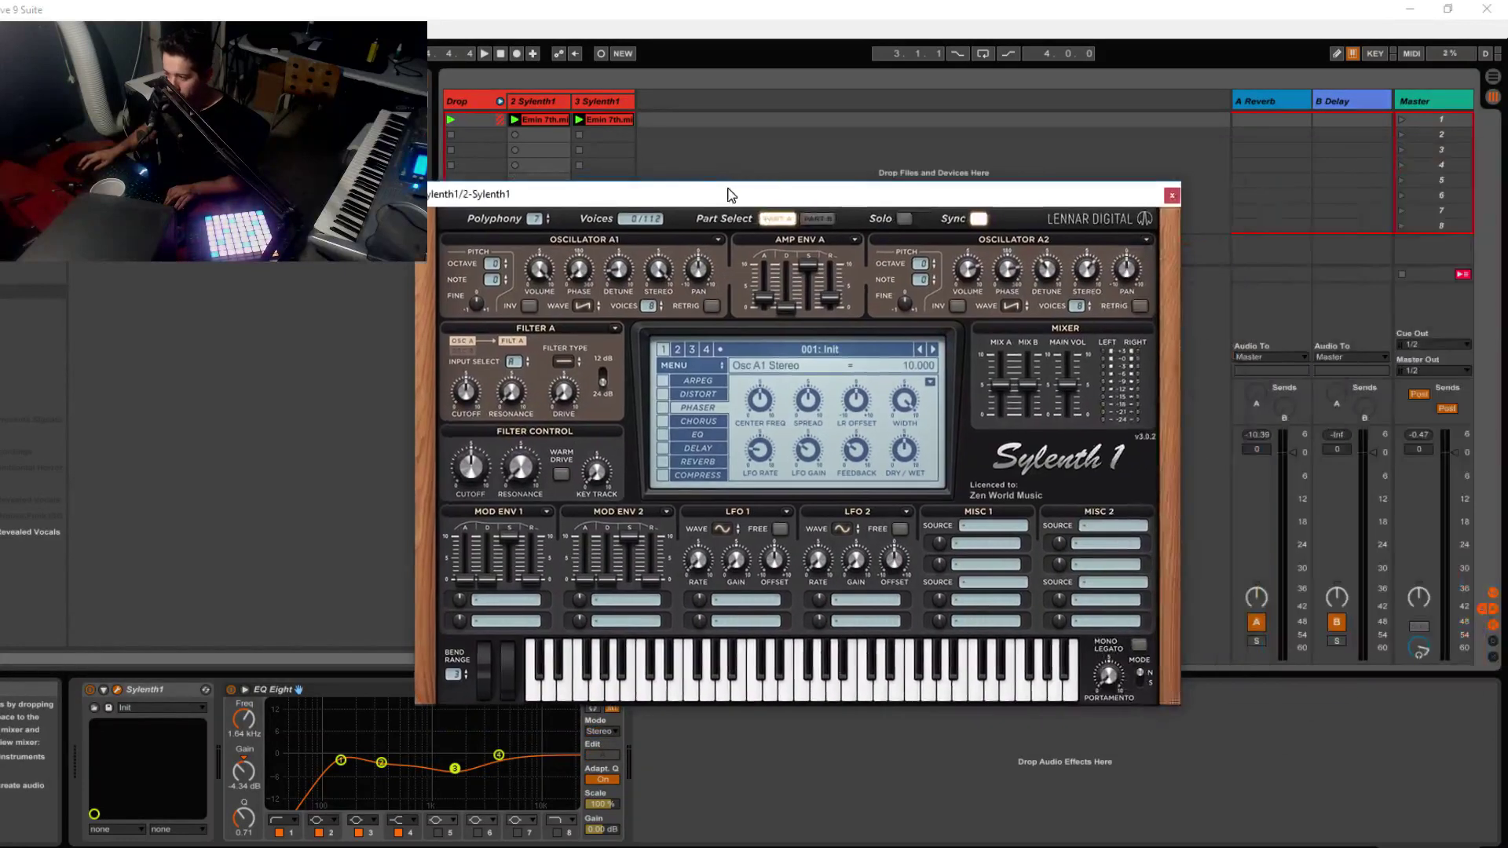
Step: Set Filter A to a low-pass type and route Mod Env 1 to Cutoff AB
click(573, 377)
click(593, 392)
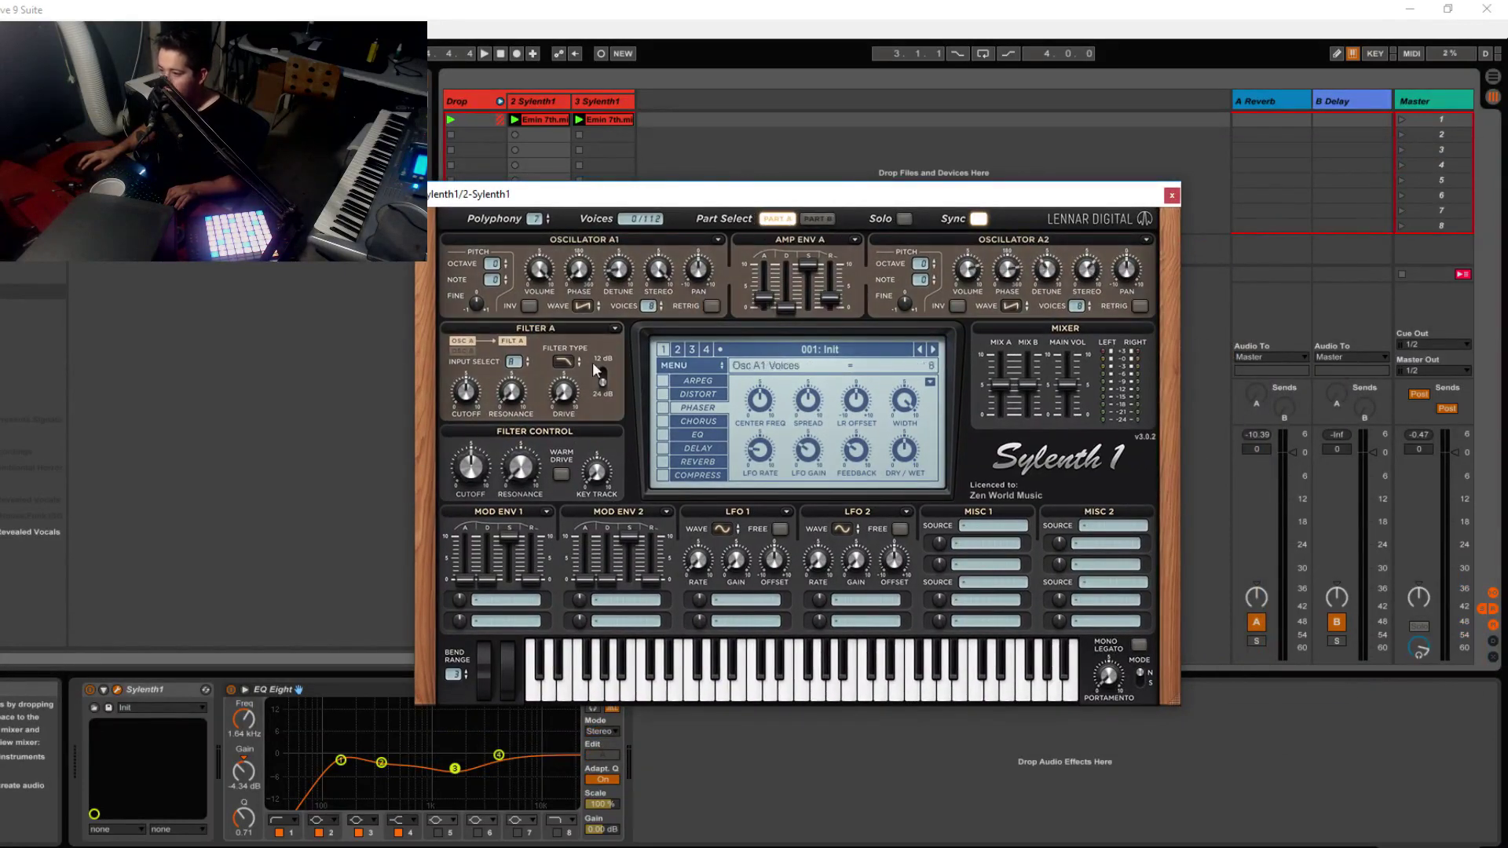
click(515, 605)
click(628, 657)
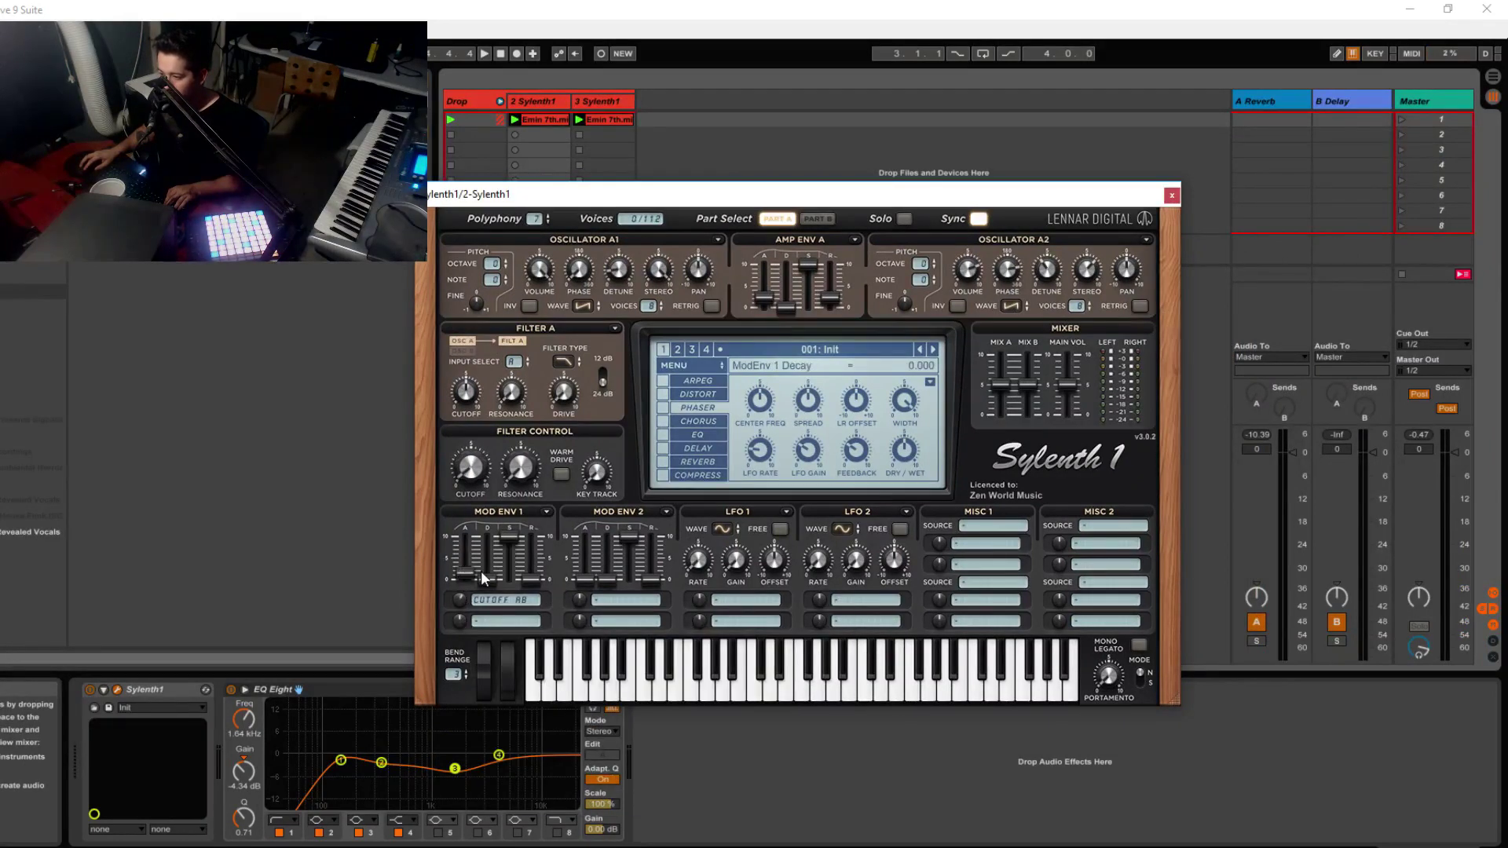
Step: Shape Mod Env 1 with zero attack and sustain, a short decay and some release, and raise the main volume while auditioning
key(space)
mouse_move(486, 571)
mouse_down()
mouse_move(481, 511)
mouse_move(507, 581)
mouse_up()
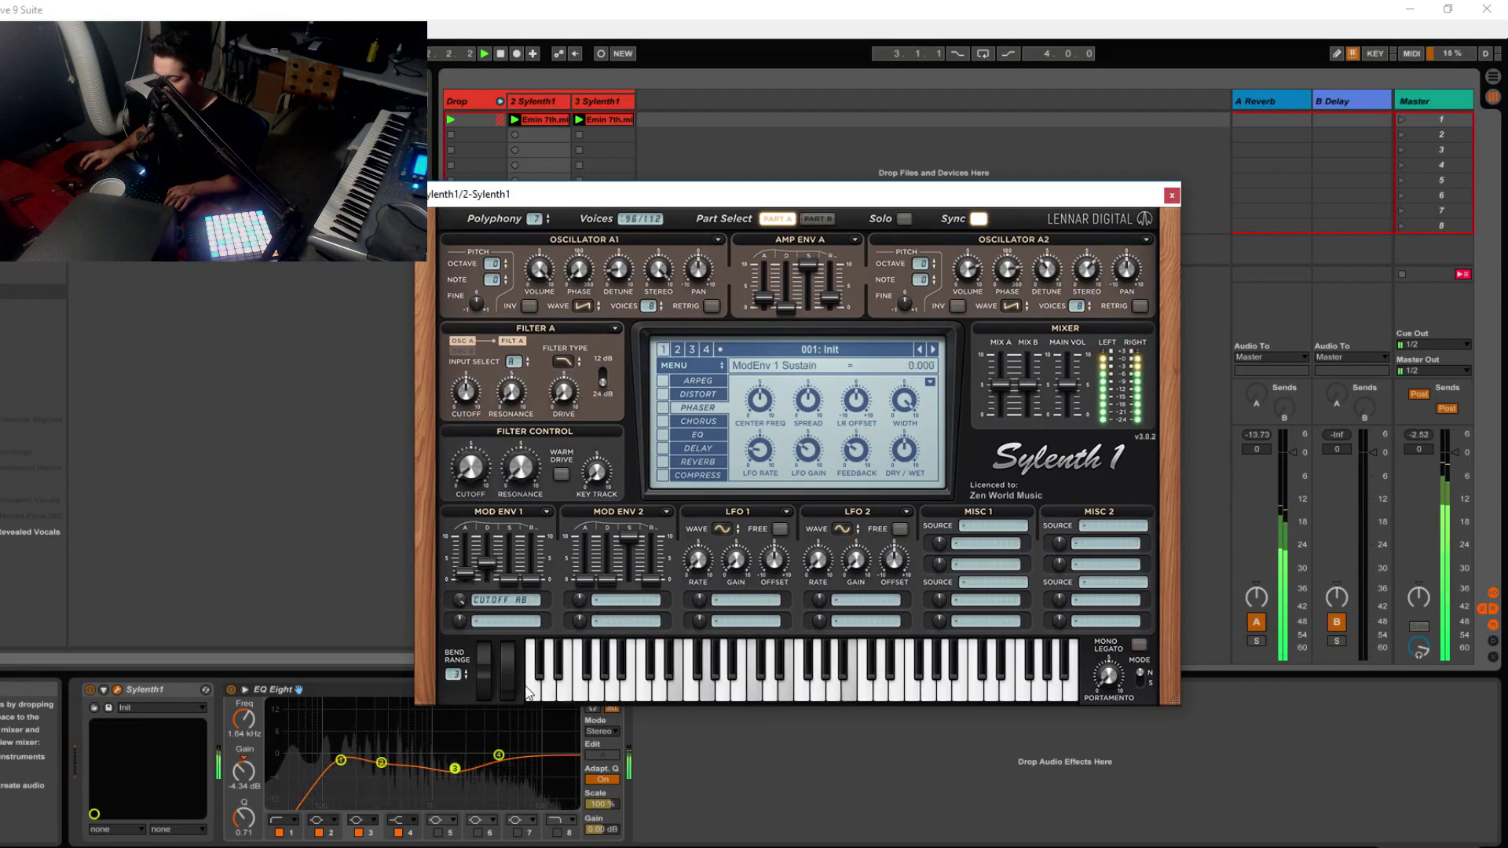
click(468, 578)
drag(487, 576, 455, 716)
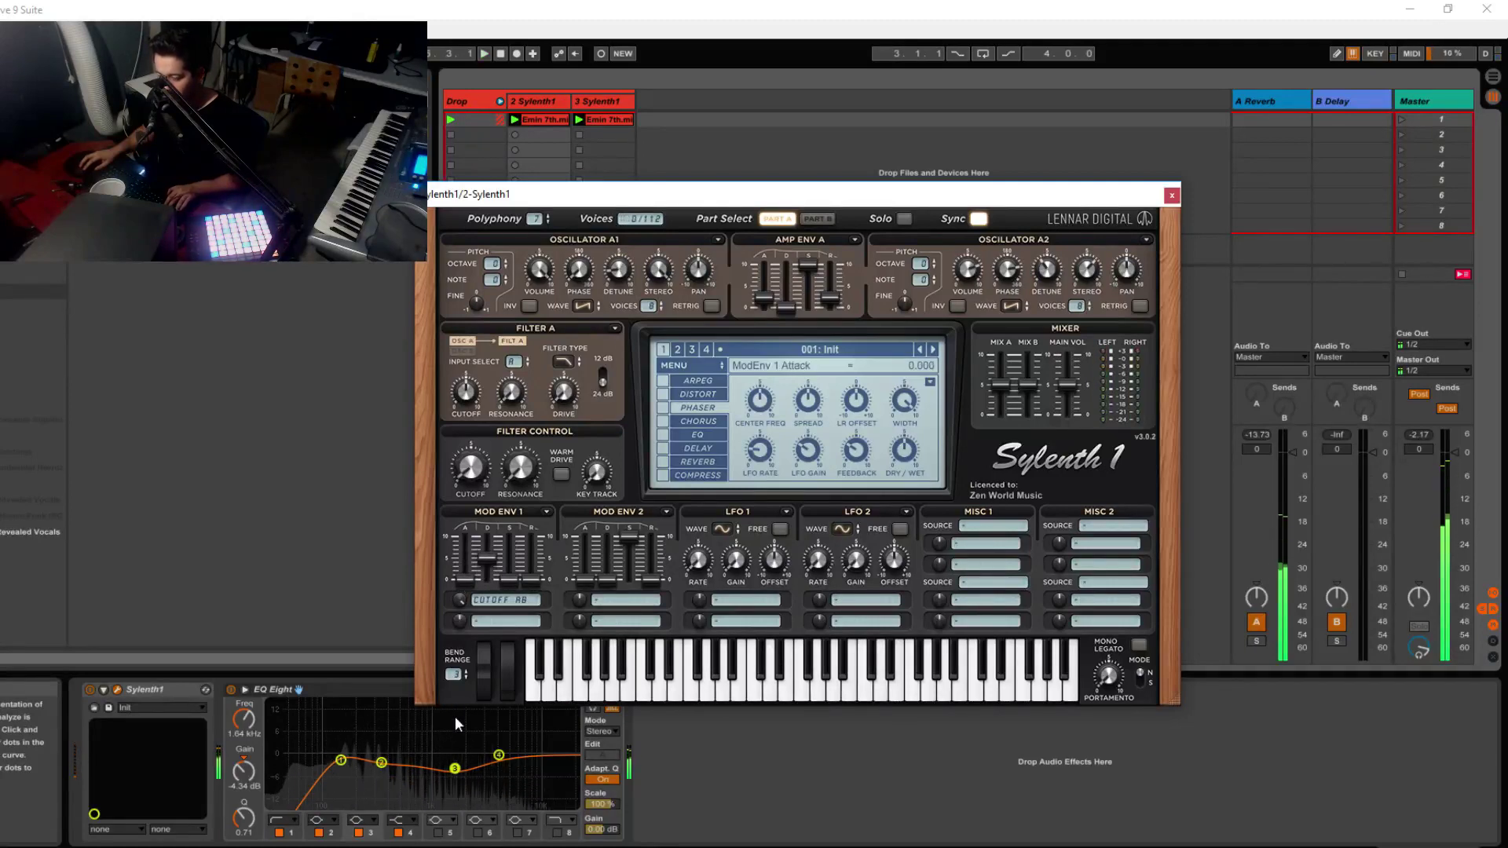
drag(481, 589, 491, 618)
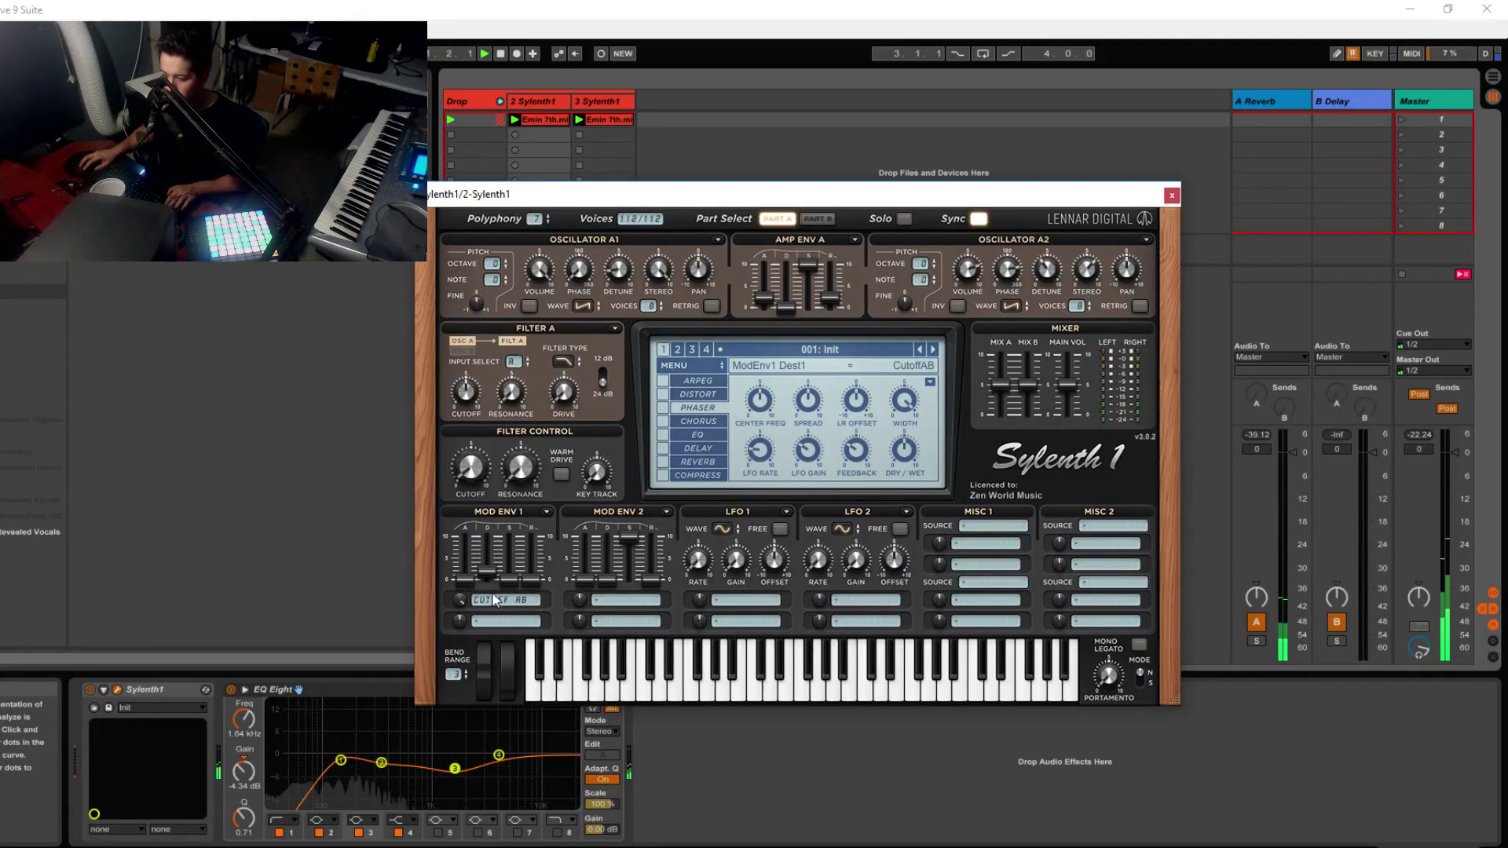
click(516, 574)
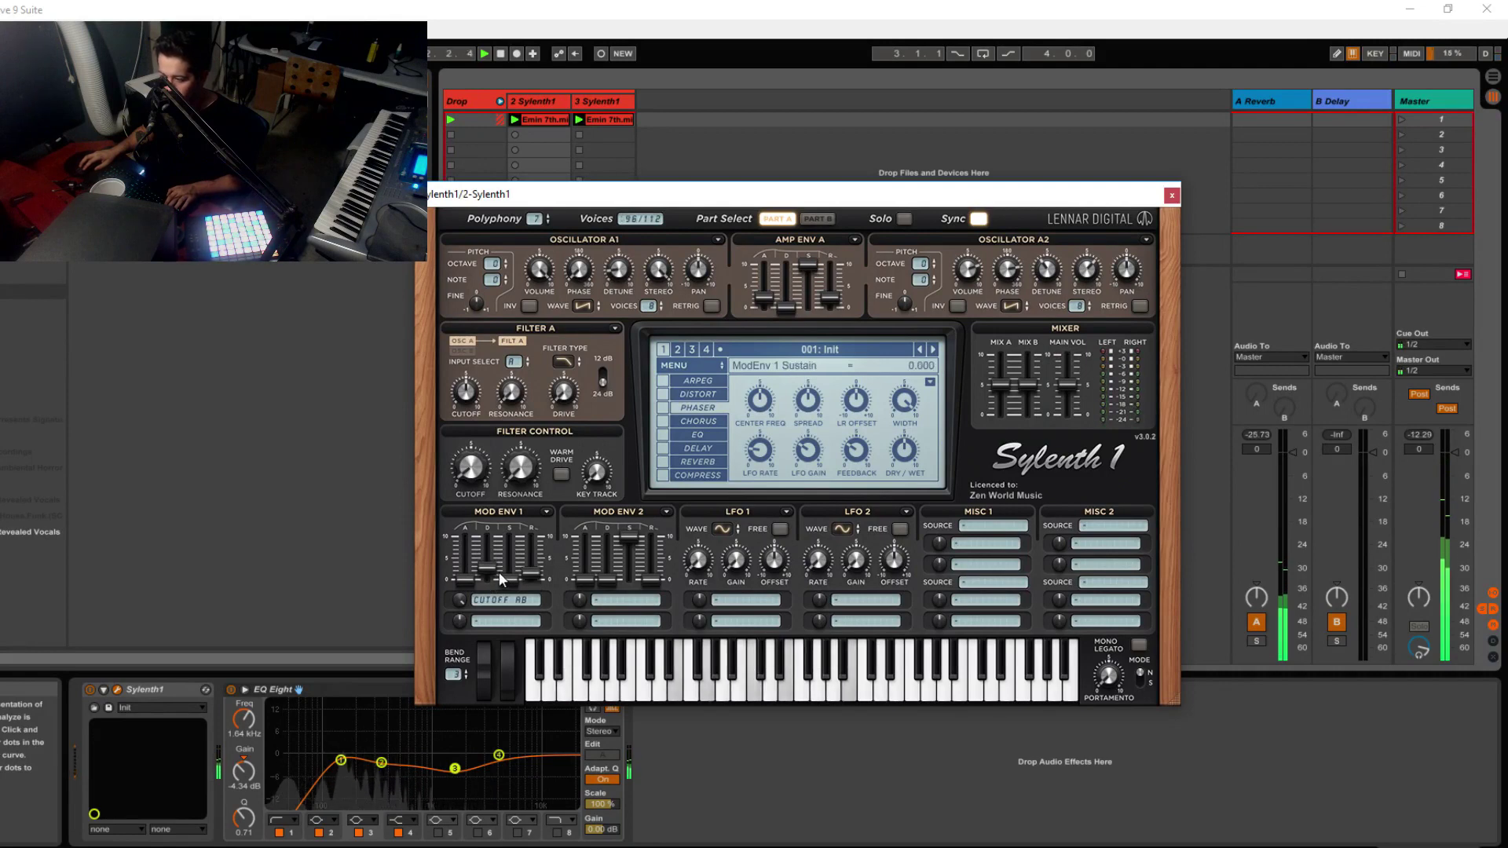
click(1078, 279)
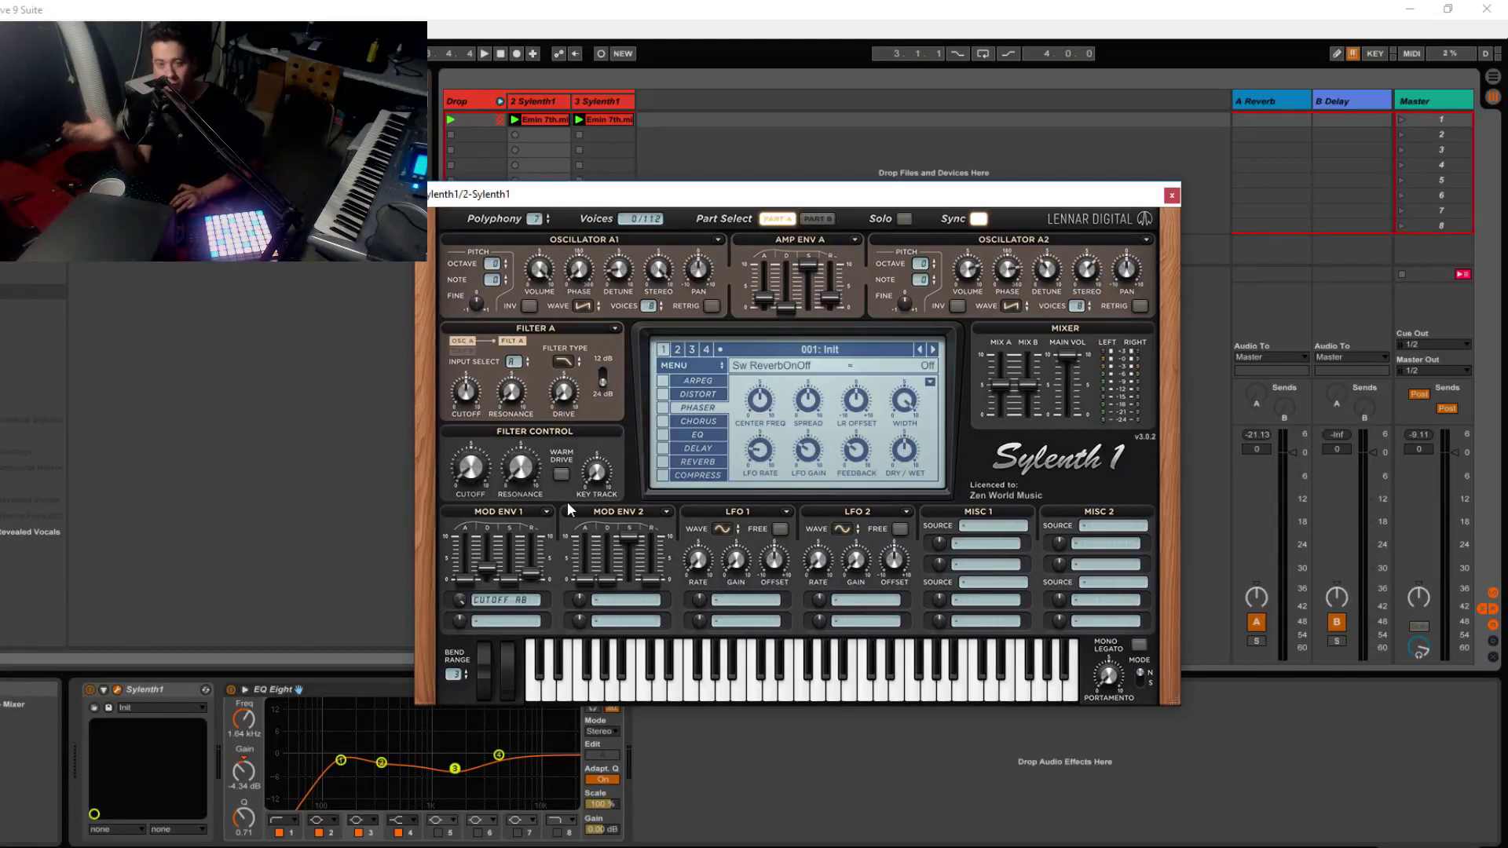
Step: Step backward through the Sylenth1 presets from Init to 494: Hit em raw and low
key(Up)
key(Up)
key(Up)
key(Up)
key(Up)
key(Up)
key(Up)
key(Up)
key(Up)
key(Up)
key(Up)
key(Up)
key(Up)
key(Up)
key(Up)
key(Up)
key(Up)
key(Up)
key(Up)
key(Up)
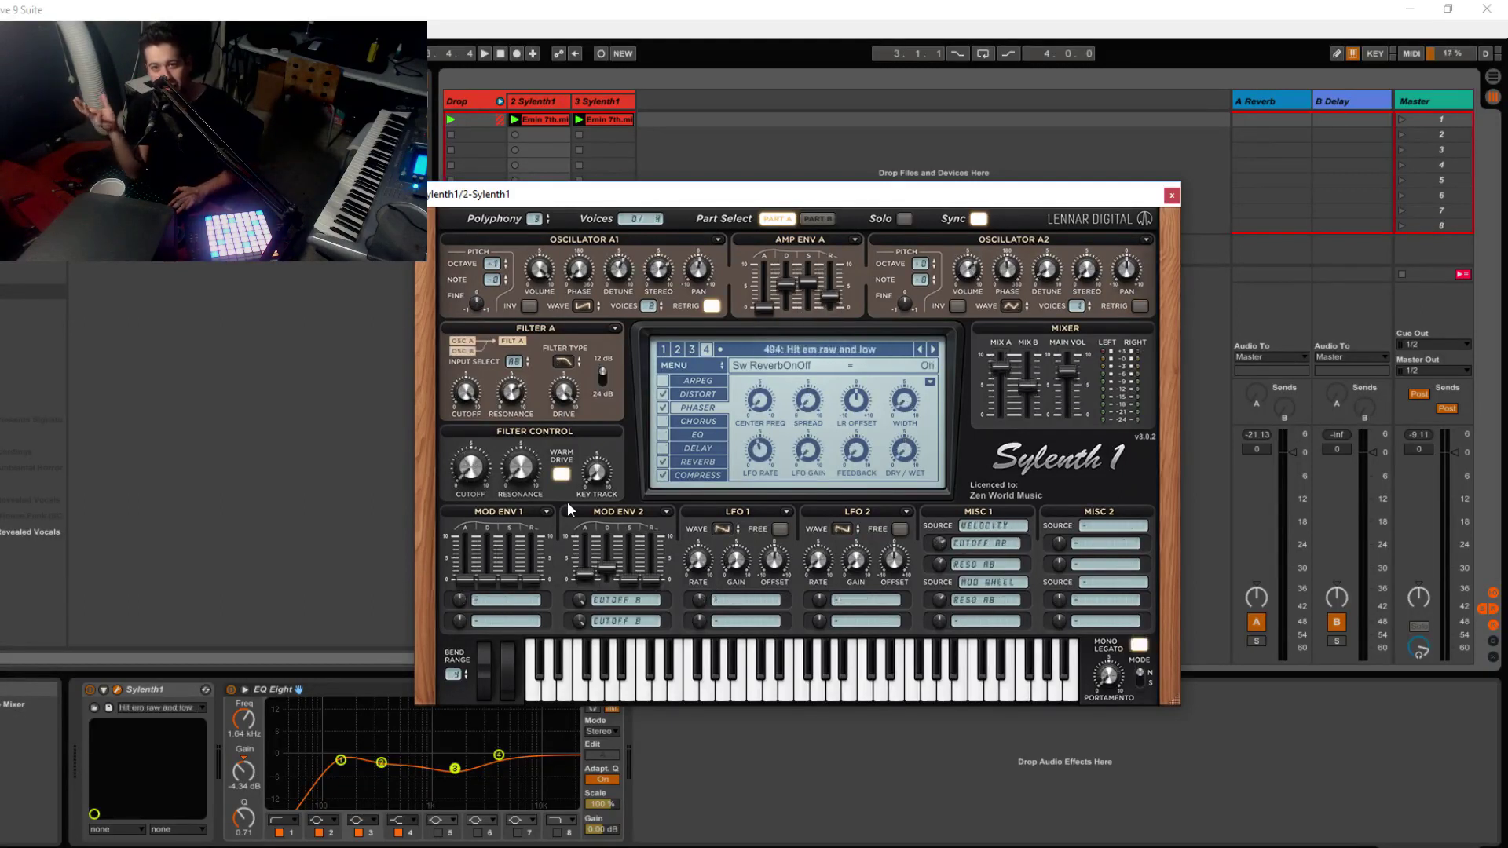